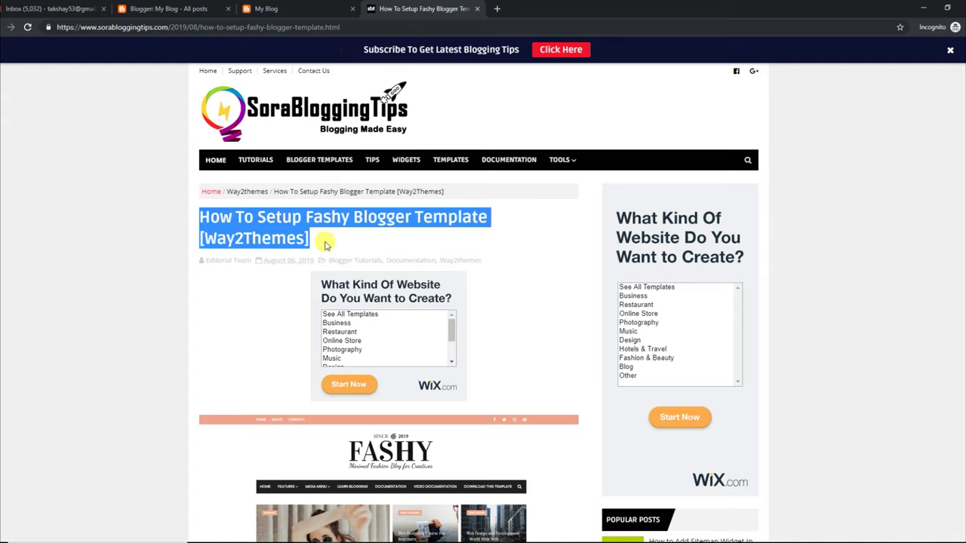
- Read the Top Navigation instructions in the Fashy template documentation and look at the top links on the demo blog
{"action": "left_click", "coordinate": [576, 272]}
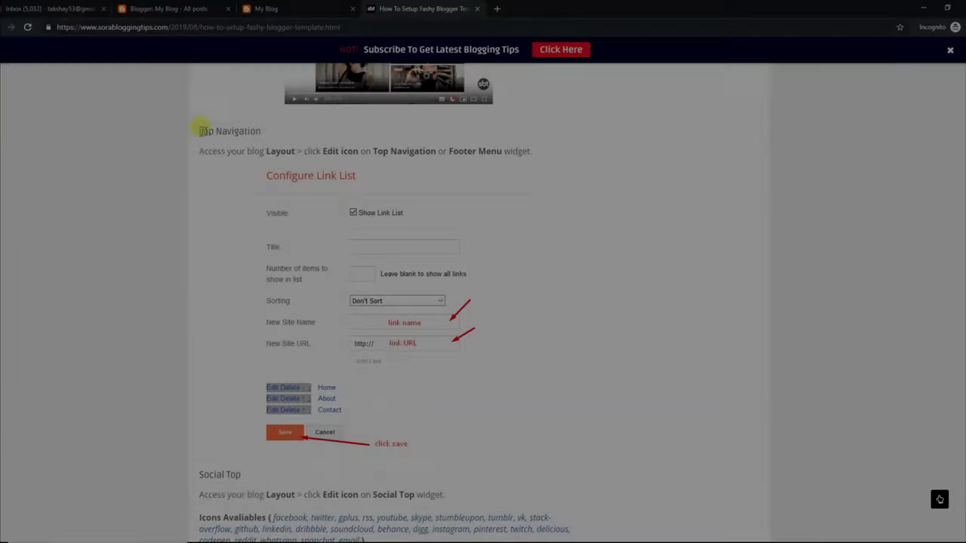
{"action": "left_click_drag", "start_coordinate": [202, 131], "coordinate": [226, 130]}
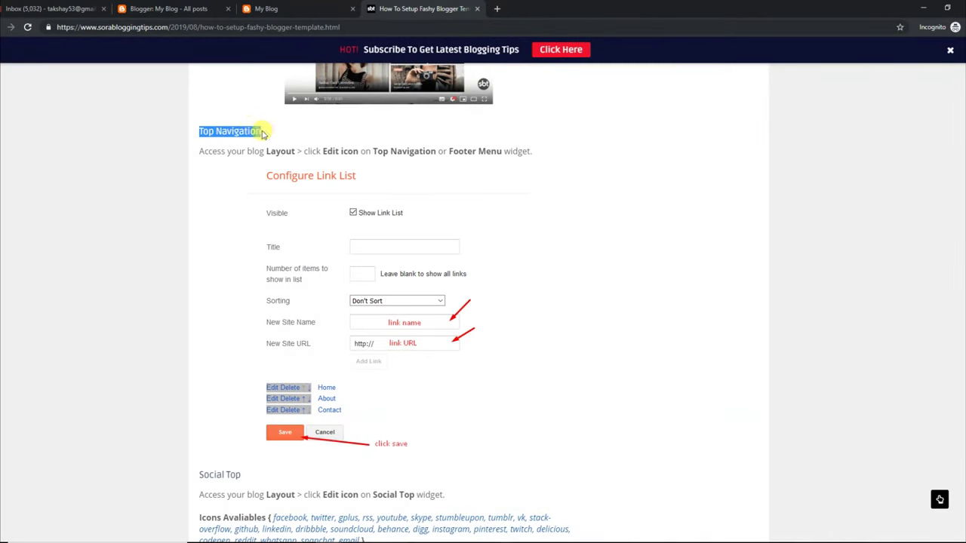
{"action": "left_click", "coordinate": [211, 151]}
{"action": "left_click_drag", "start_coordinate": [200, 150], "coordinate": [530, 155]}
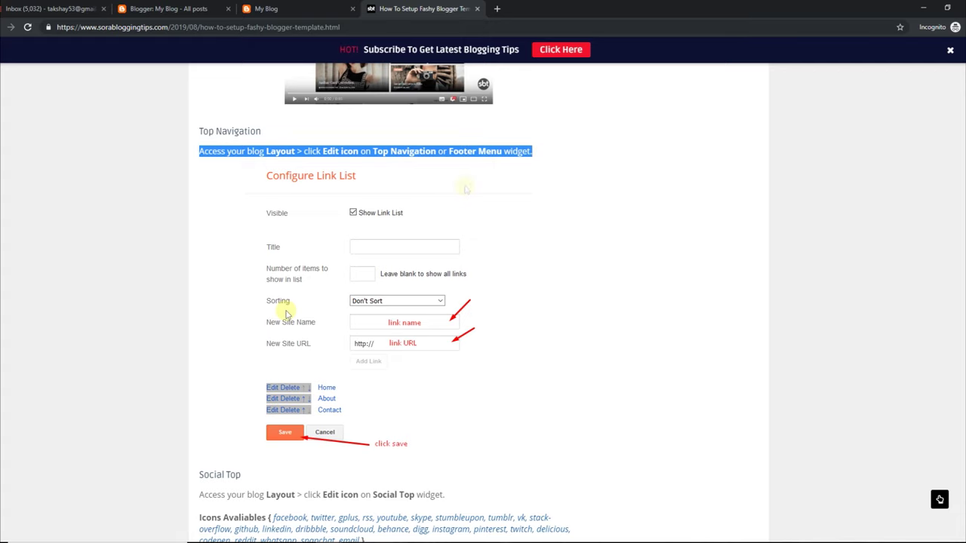
{"action": "left_click", "coordinate": [283, 8]}
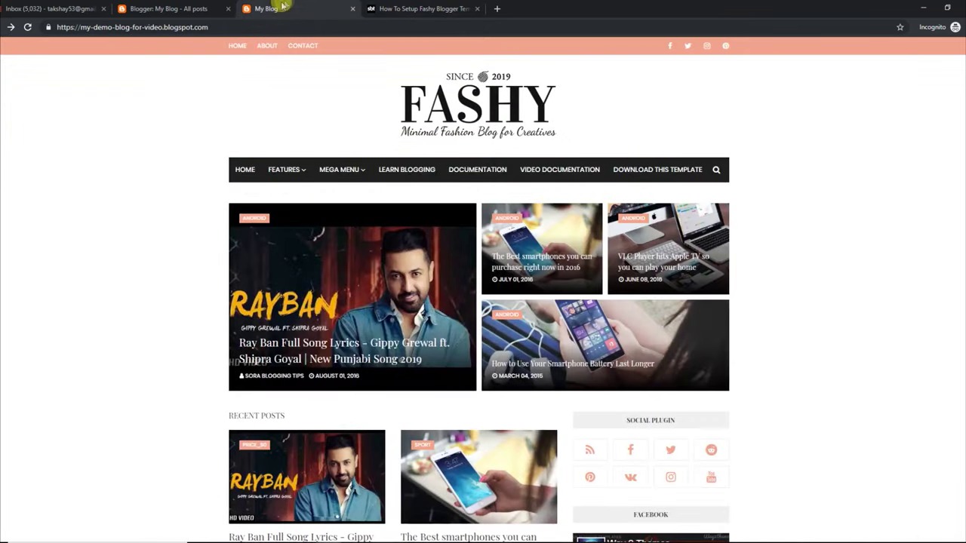
- In the blog's Blogger layout, delete the Home link from the Top Navigation link list, save it, and check the reloaded blog
{"action": "left_click", "coordinate": [196, 9]}
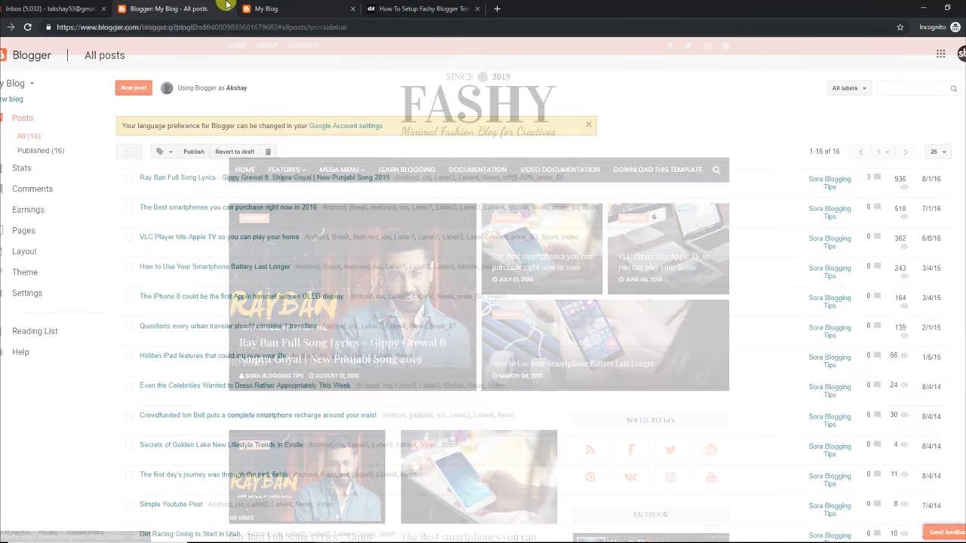
{"action": "left_click", "coordinate": [55, 253]}
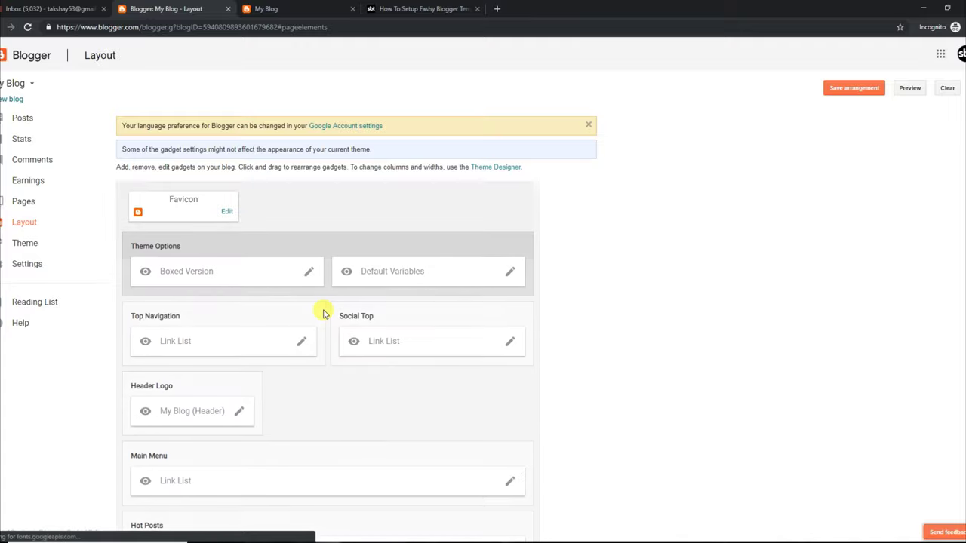
{"action": "scroll", "coordinate": [575, 249], "scroll_direction": "down", "scroll_amount": 1}
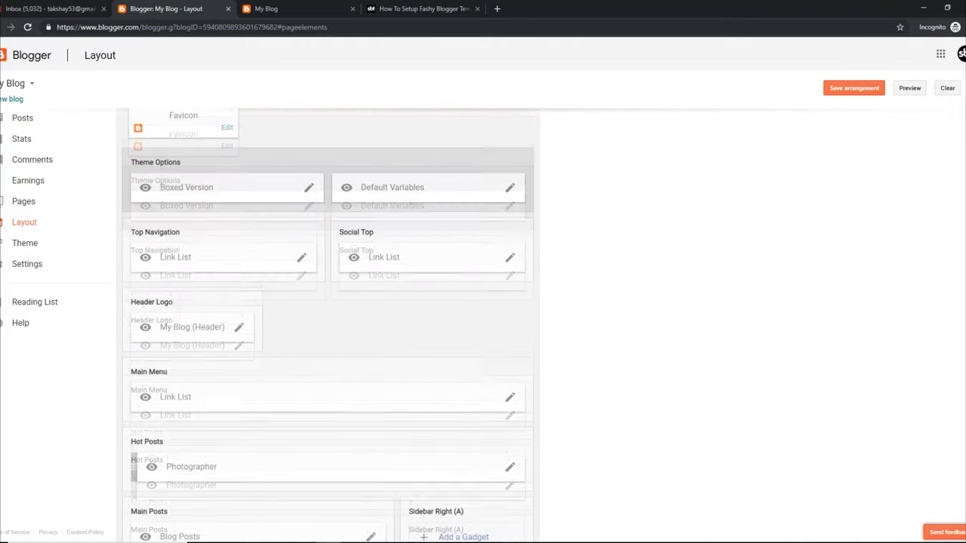
{"action": "left_click", "coordinate": [300, 240]}
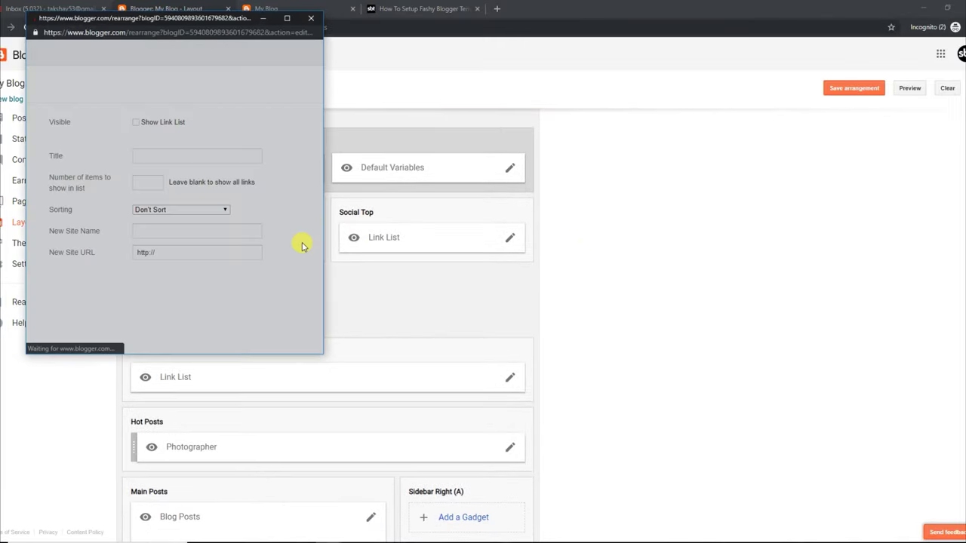
{"action": "scroll", "coordinate": [319, 254], "scroll_direction": "down", "scroll_amount": 1}
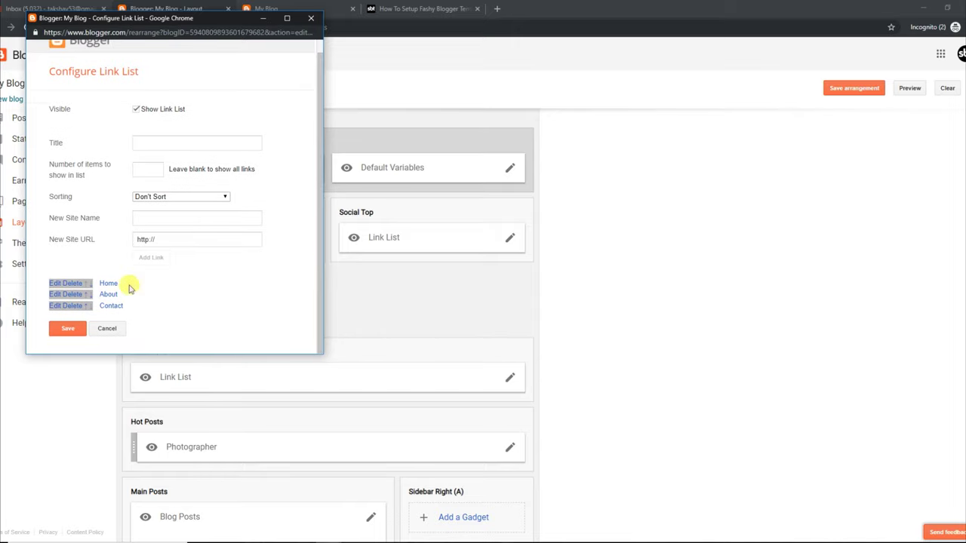
{"action": "left_click", "coordinate": [71, 284]}
{"action": "left_click", "coordinate": [82, 334]}
{"action": "left_click", "coordinate": [265, 8]}
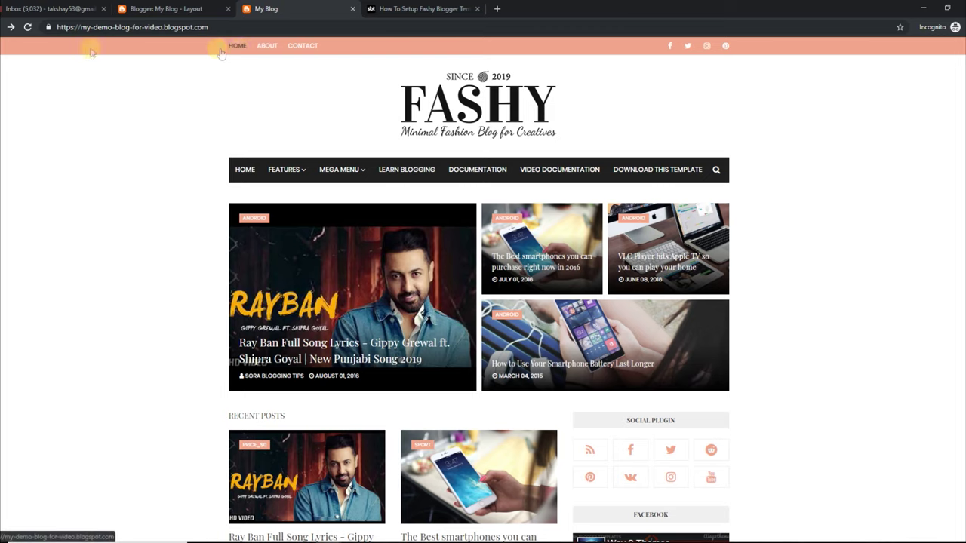
{"action": "left_click", "coordinate": [27, 26]}
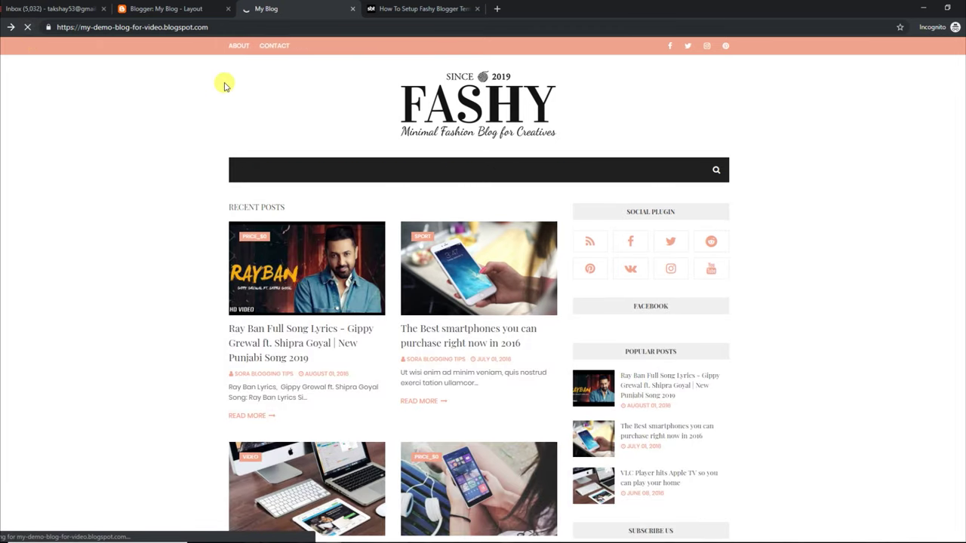
- Add a link named Home to the Top Navigation link list, save it, and check the reloaded blog
{"action": "left_click", "coordinate": [184, 6]}
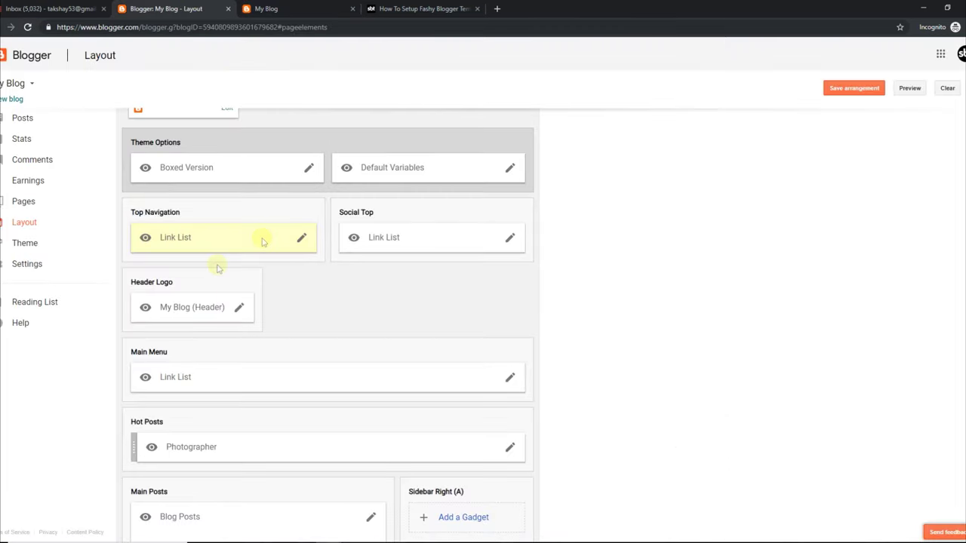
{"action": "left_click", "coordinate": [301, 237]}
{"action": "left_click", "coordinate": [177, 156]}
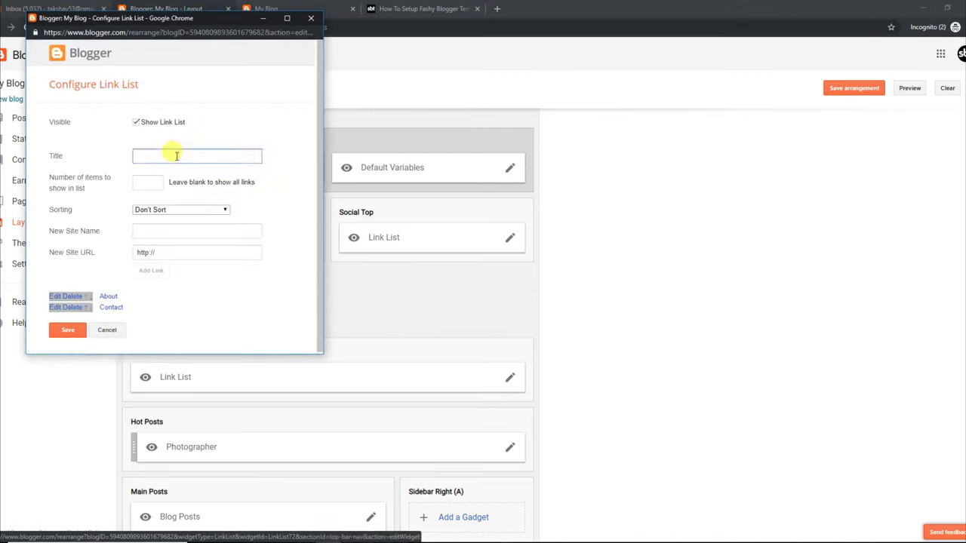
{"action": "left_click", "coordinate": [168, 231]}
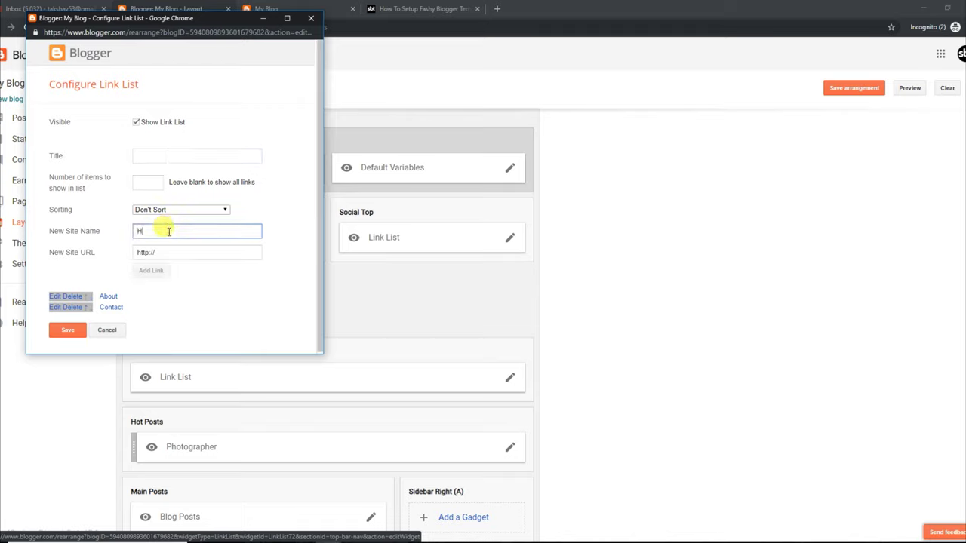
{"action": "left_click", "coordinate": [151, 271]}
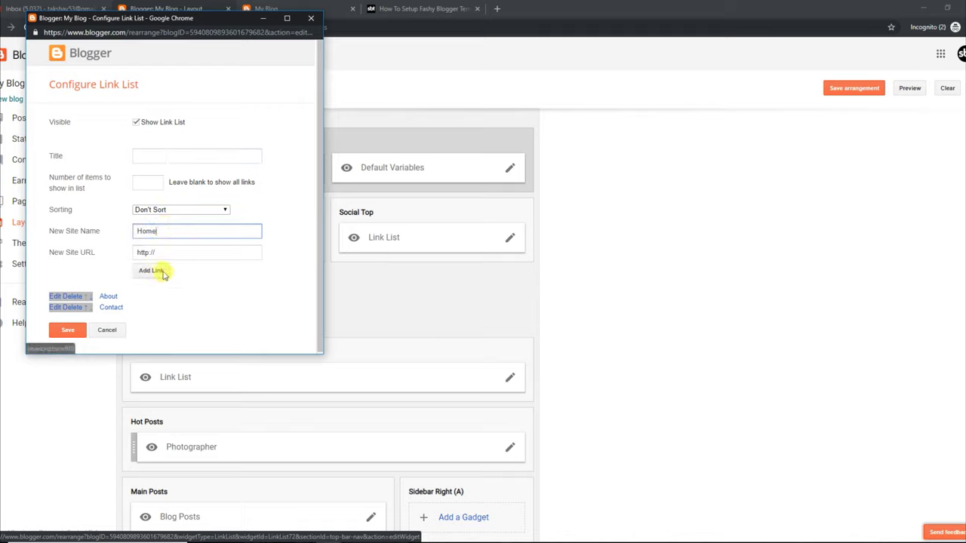
{"action": "left_click", "coordinate": [68, 341]}
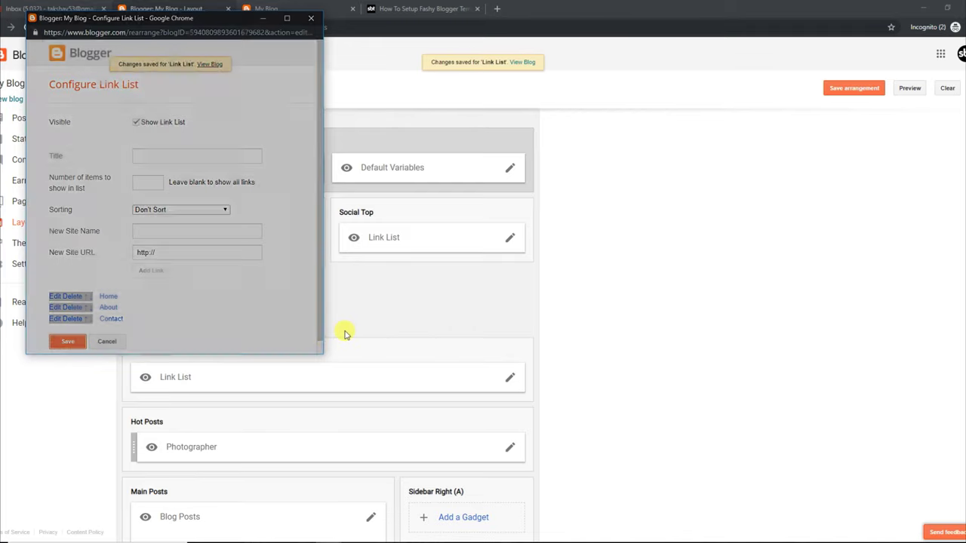
{"action": "left_click", "coordinate": [249, 9]}
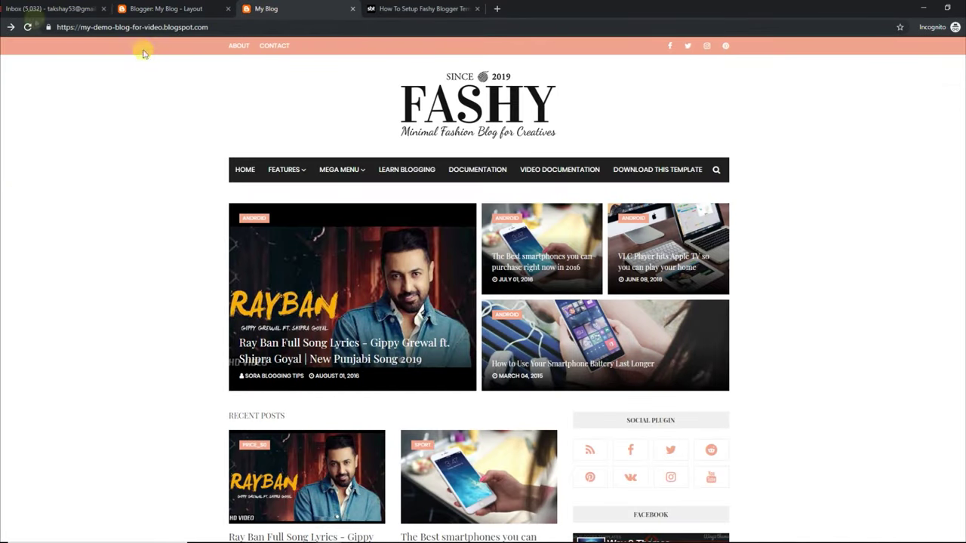
{"action": "left_click", "coordinate": [28, 28]}
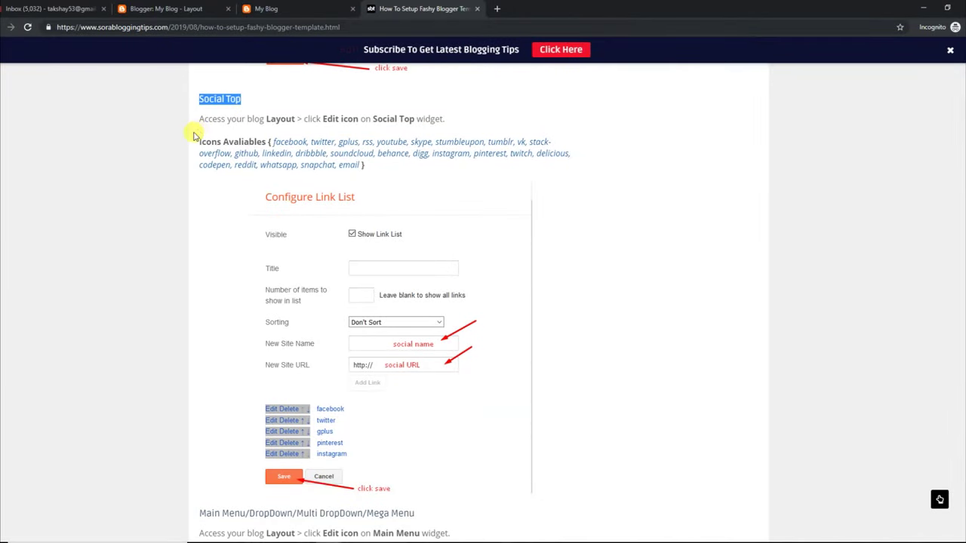
- Read the Social Top instructions and available icon names in the documentation, and look at the social icons on the demo blog
{"action": "left_click", "coordinate": [200, 118]}
{"action": "left_click_drag", "start_coordinate": [212, 119], "coordinate": [433, 123]}
{"action": "left_click_drag", "start_coordinate": [201, 142], "coordinate": [385, 175]}
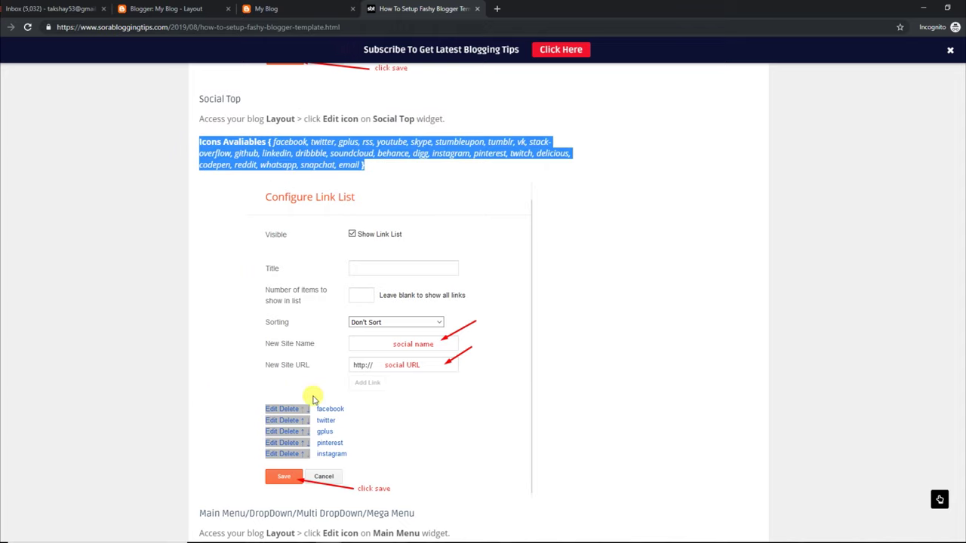
{"action": "left_click", "coordinate": [270, 14]}
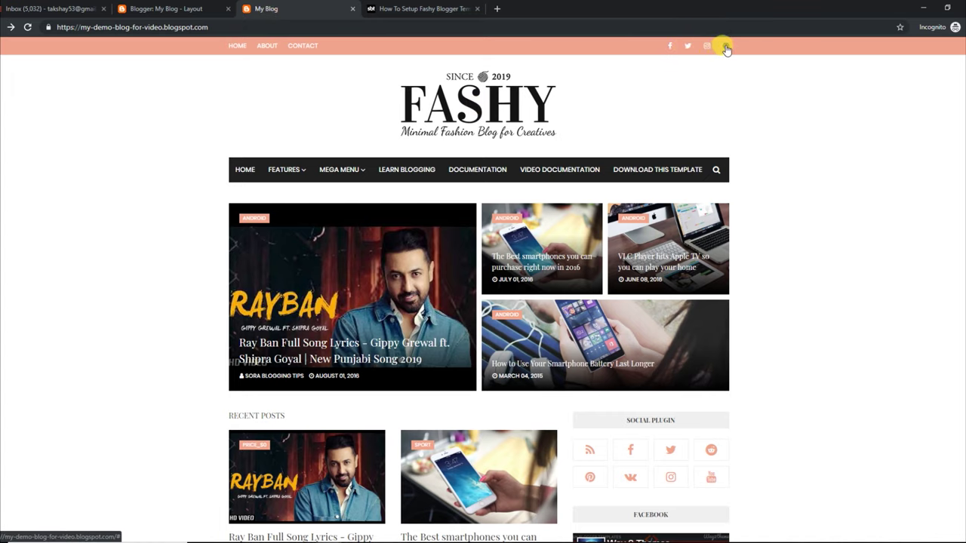
- Delete the facebook link from the Social Top link list in the Blogger layout, save it, and check the reloaded blog
{"action": "left_click", "coordinate": [163, 9]}
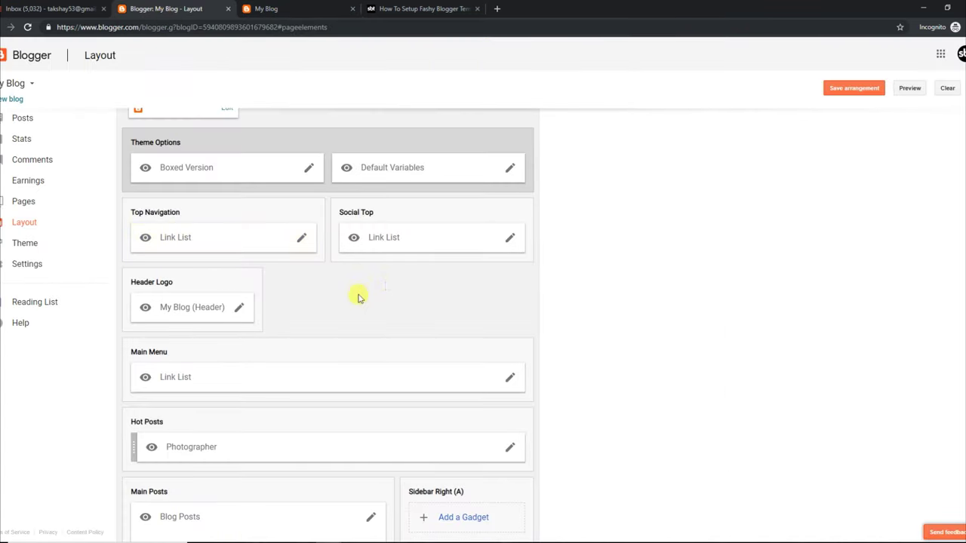
{"action": "left_click", "coordinate": [507, 242]}
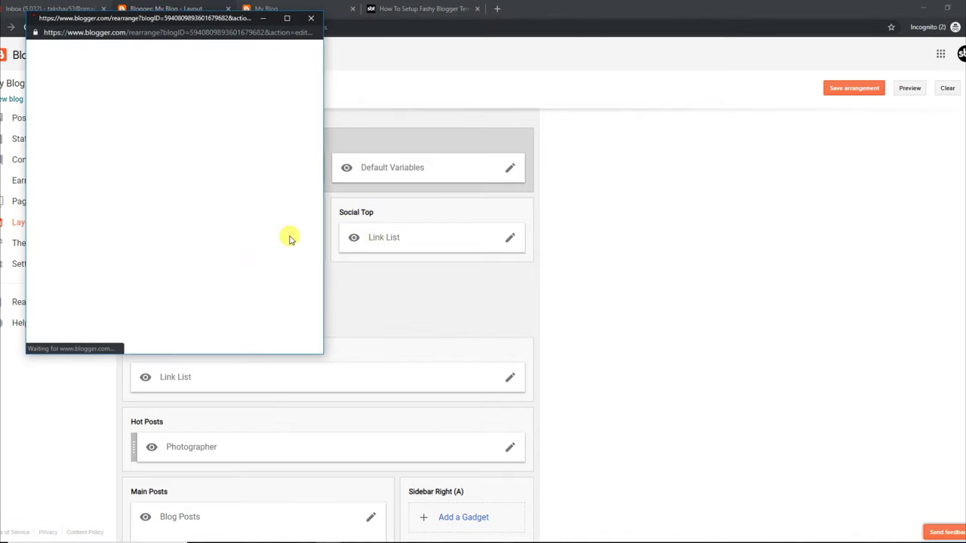
{"action": "scroll", "coordinate": [318, 273], "scroll_direction": "down", "scroll_amount": 1}
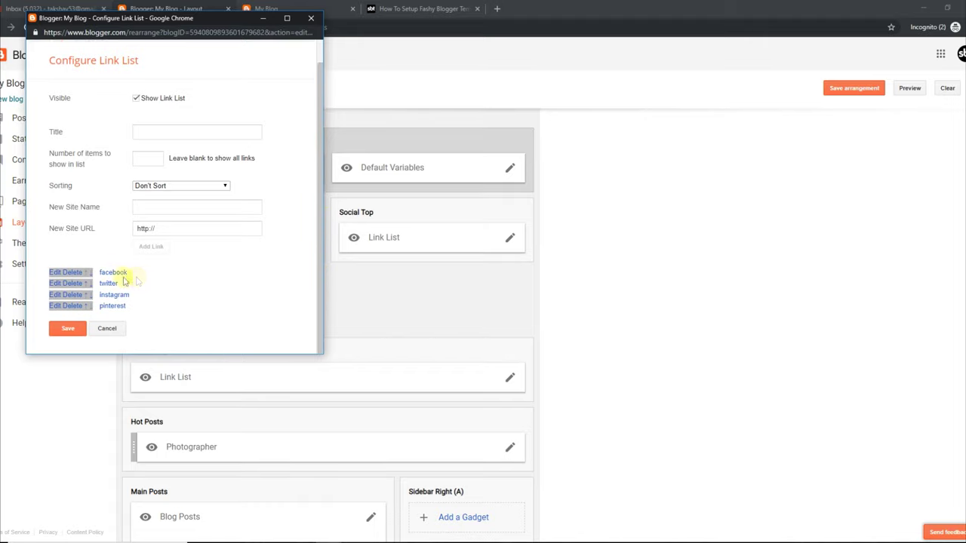
{"action": "left_click", "coordinate": [76, 273]}
{"action": "left_click", "coordinate": [68, 341]}
{"action": "left_click", "coordinate": [295, 9]}
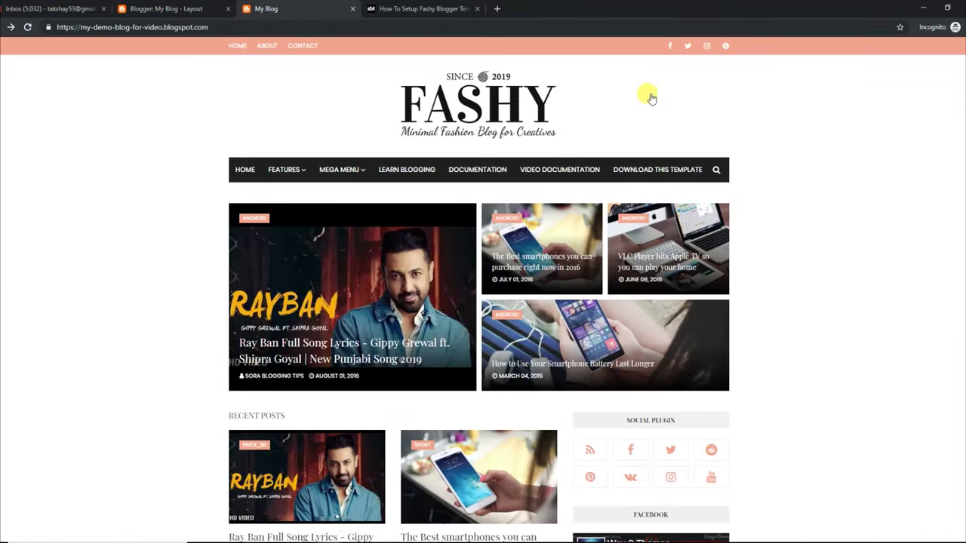
{"action": "left_click", "coordinate": [27, 27]}
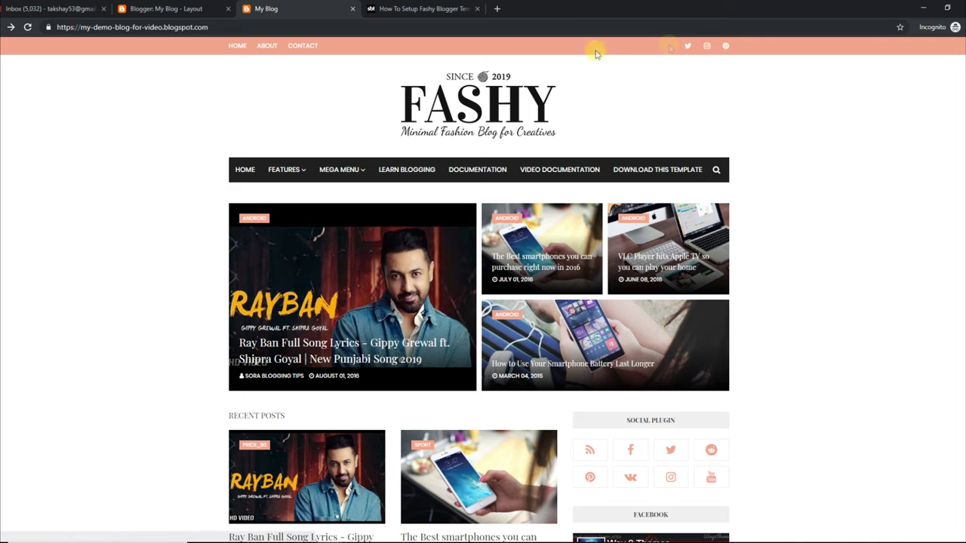
- Add a link named facebook to the Social Top link list, save it, and check the reloaded blog
{"action": "left_click", "coordinate": [158, 7]}
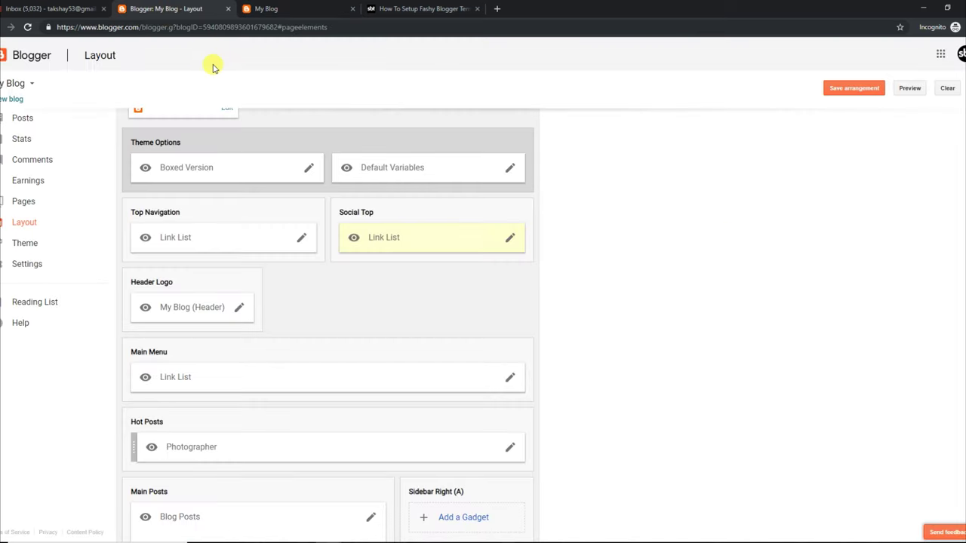
{"action": "left_click", "coordinate": [510, 239]}
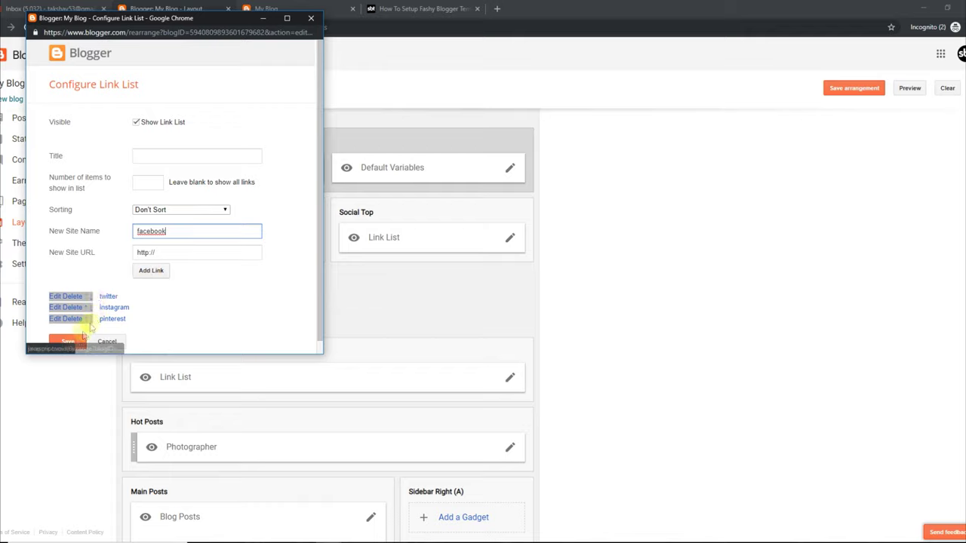
{"action": "left_click", "coordinate": [152, 272]}
{"action": "left_click", "coordinate": [69, 351]}
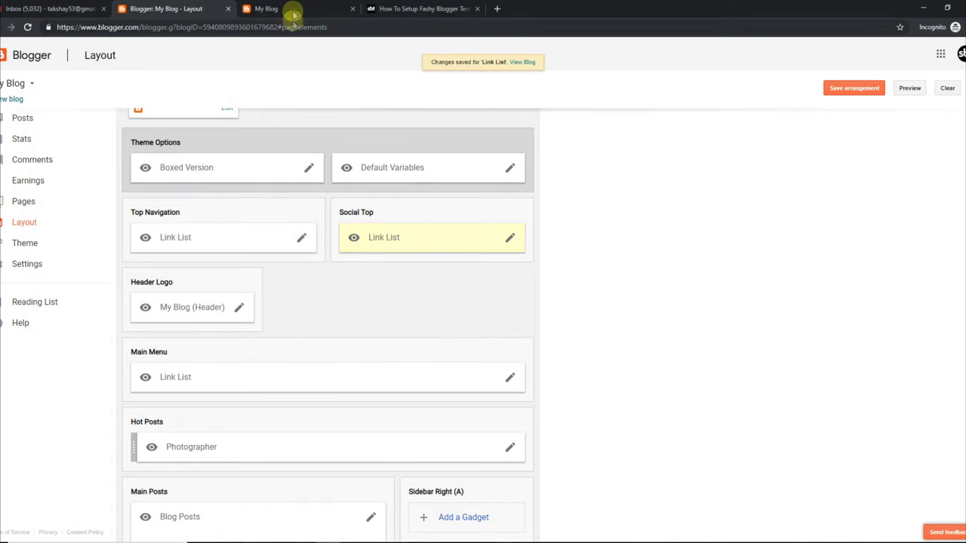
{"action": "left_click", "coordinate": [294, 11]}
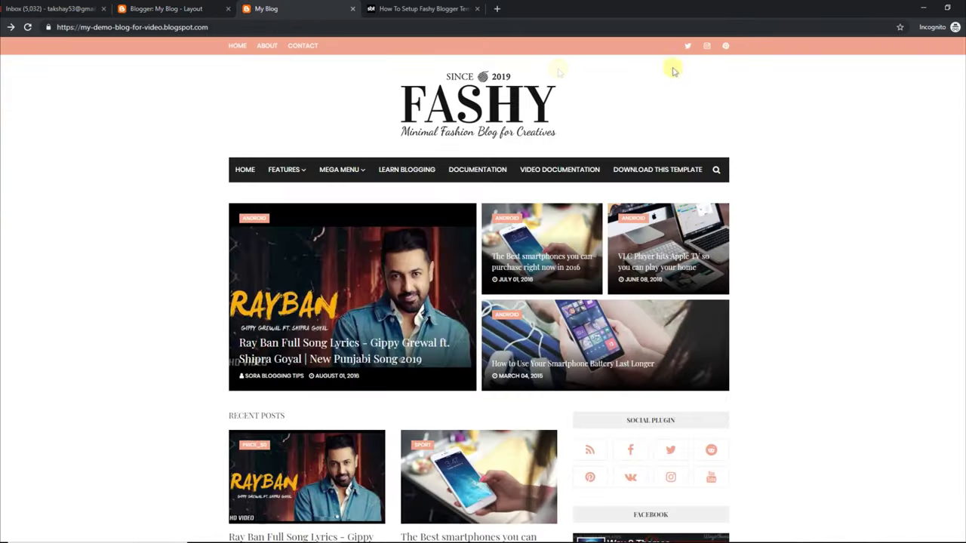
{"action": "left_click", "coordinate": [28, 27]}
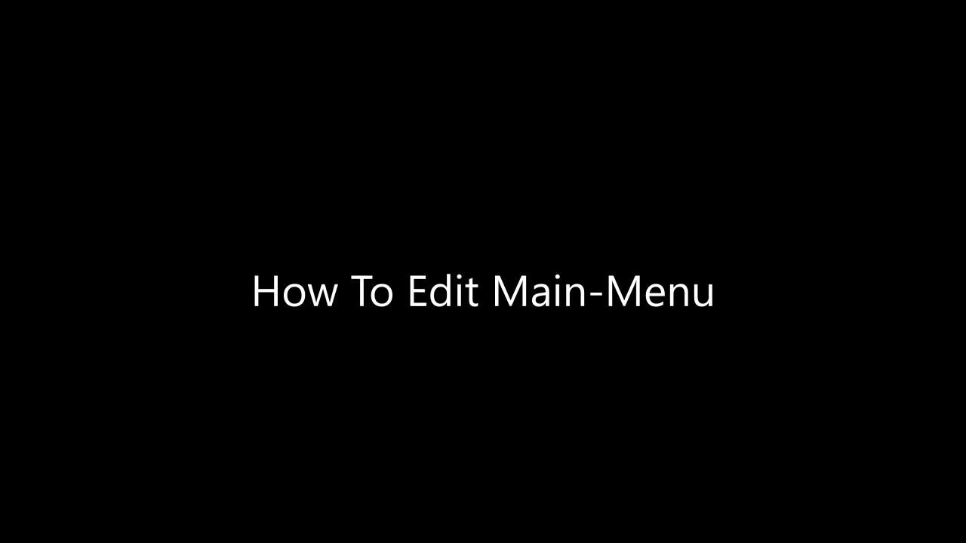
- Read the Main Menu dropdown and mega menu instructions in the documentation, and look at the Features and Mega Menu dropdowns on the demo blog
{"action": "left_click_drag", "start_coordinate": [199, 95], "coordinate": [423, 95]}
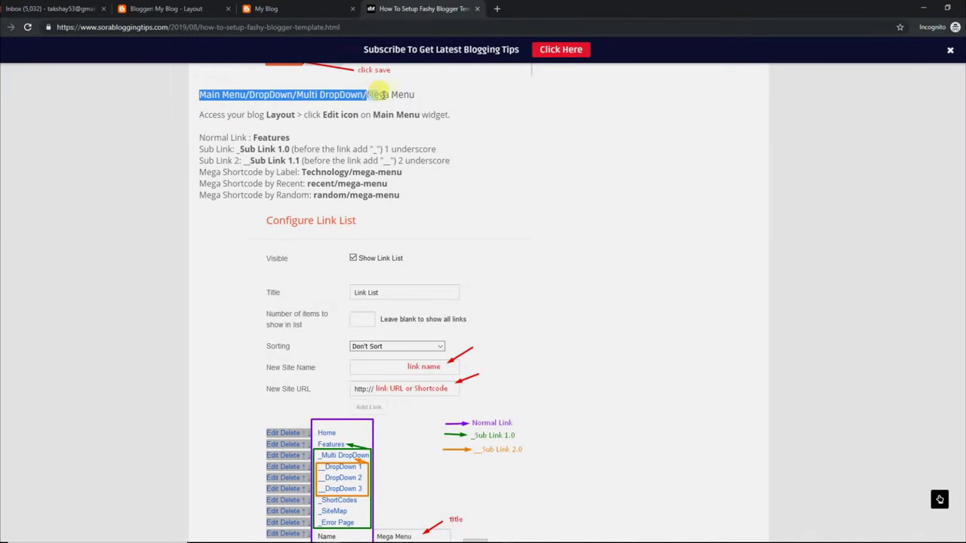
{"action": "left_click", "coordinate": [524, 145]}
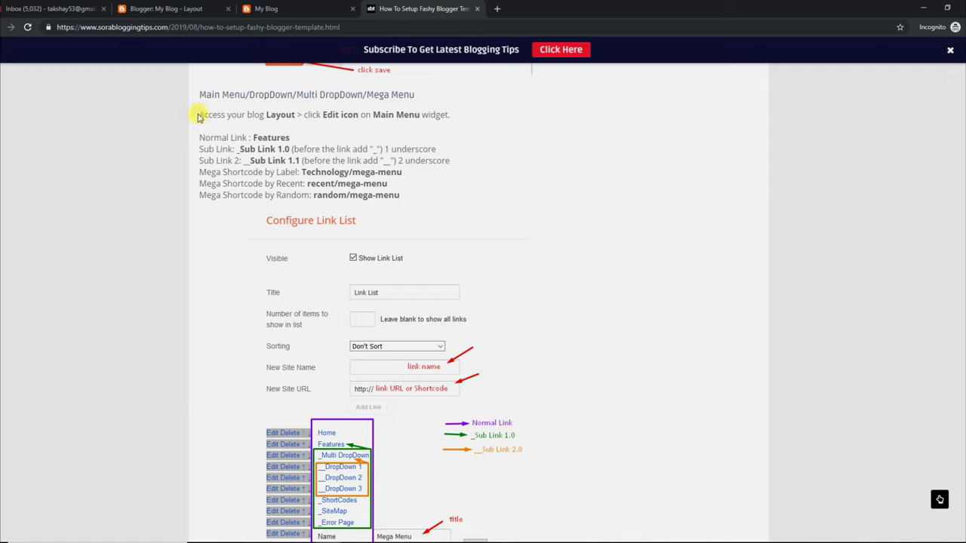
{"action": "left_click_drag", "start_coordinate": [201, 114], "coordinate": [458, 119]}
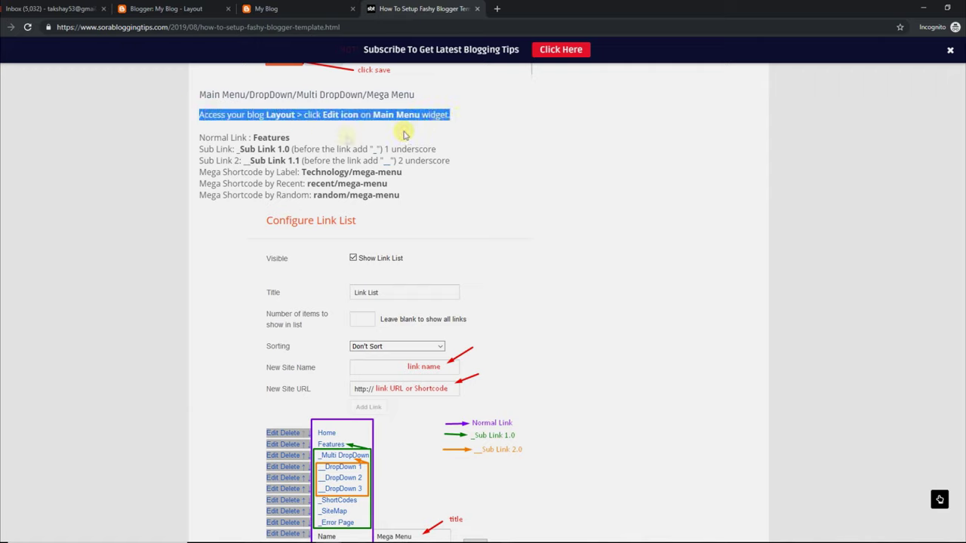
{"action": "left_click", "coordinate": [221, 143]}
{"action": "left_click_drag", "start_coordinate": [219, 138], "coordinate": [285, 137]}
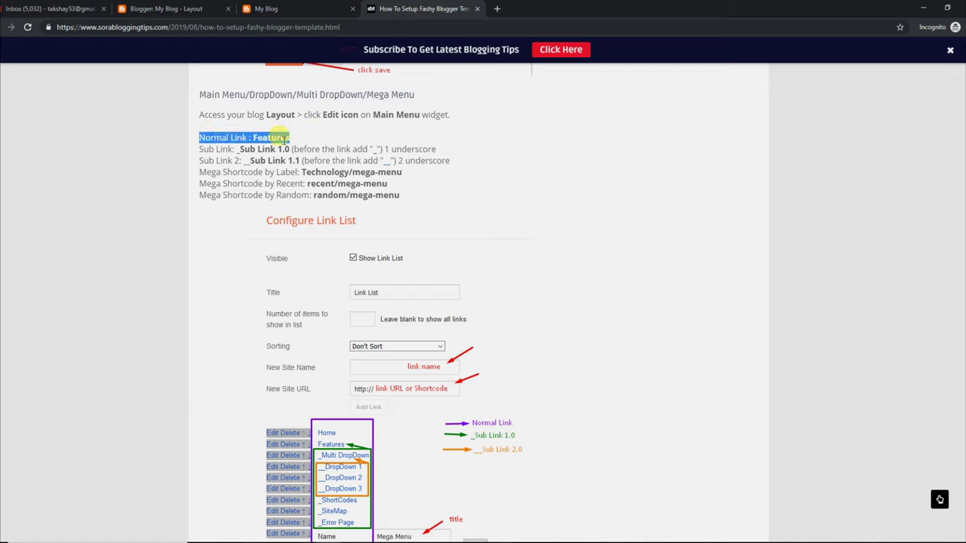
{"action": "left_click_drag", "start_coordinate": [199, 148], "coordinate": [438, 153]}
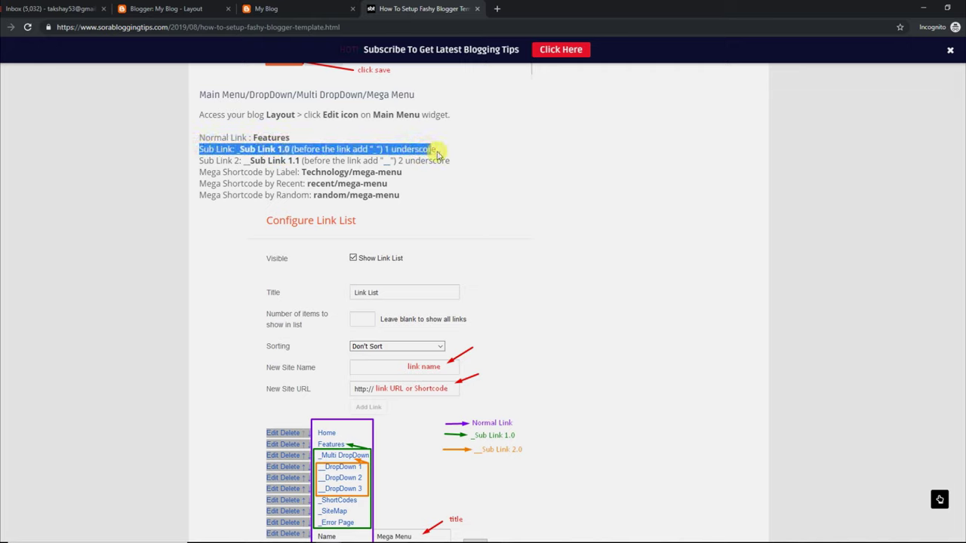
{"action": "left_click_drag", "start_coordinate": [200, 161], "coordinate": [444, 163]}
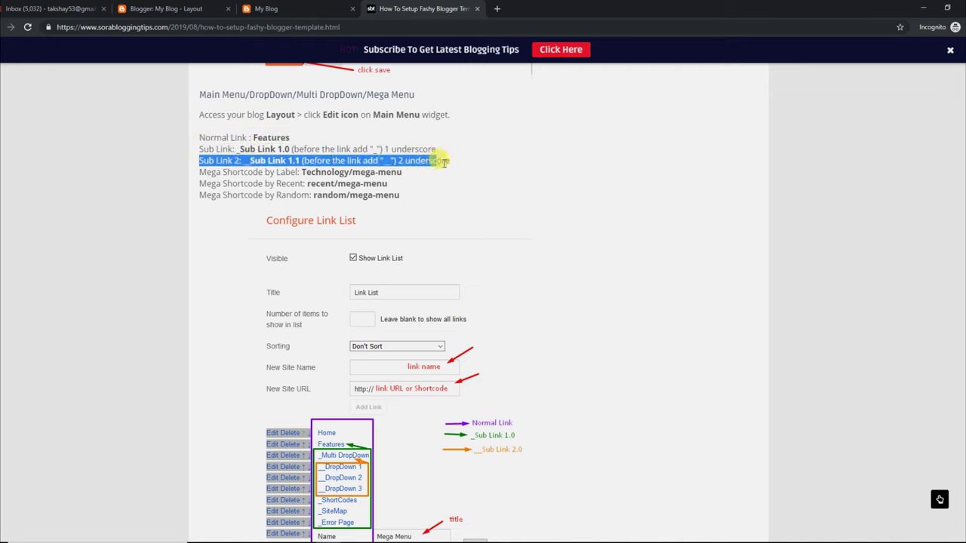
{"action": "left_click_drag", "start_coordinate": [201, 172], "coordinate": [407, 176]}
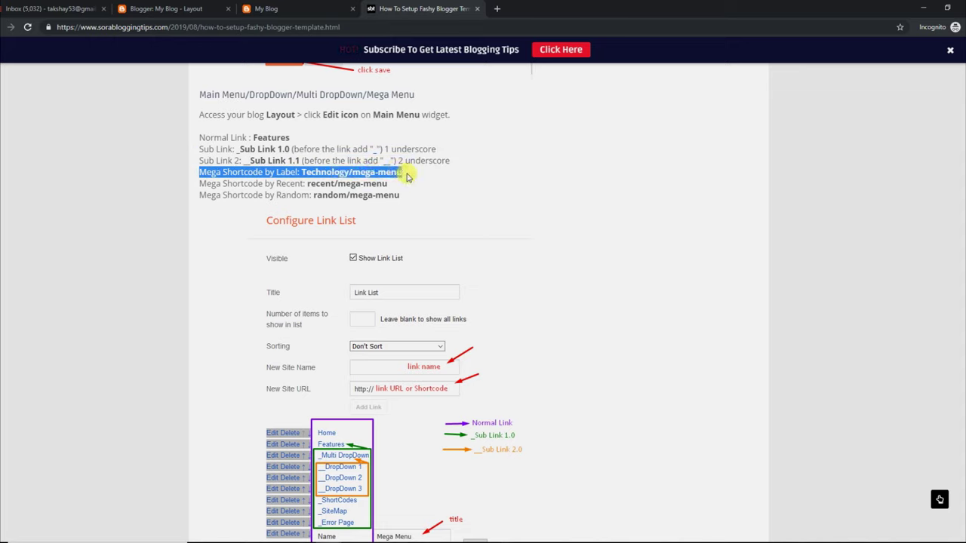
{"action": "left_click_drag", "start_coordinate": [201, 183], "coordinate": [391, 190]}
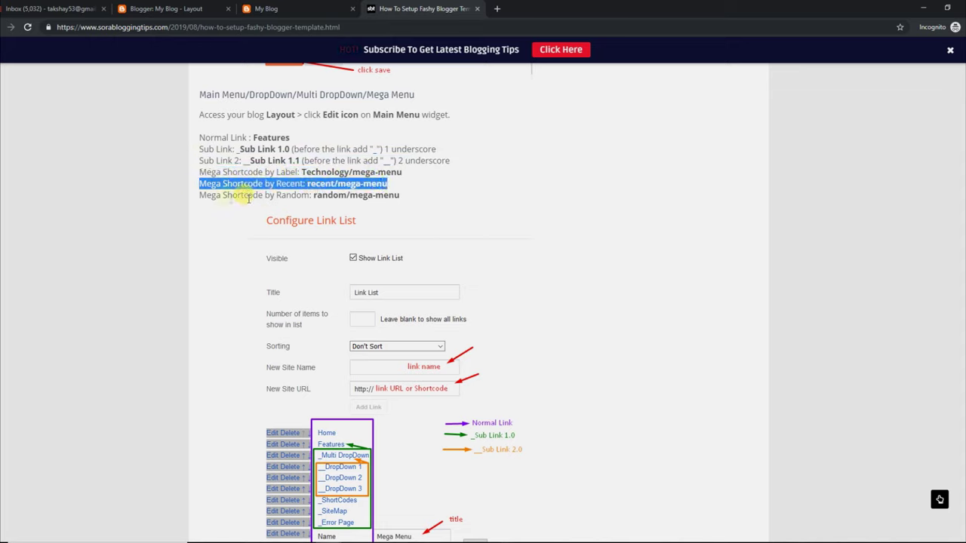
{"action": "left_click_drag", "start_coordinate": [200, 195], "coordinate": [413, 197]}
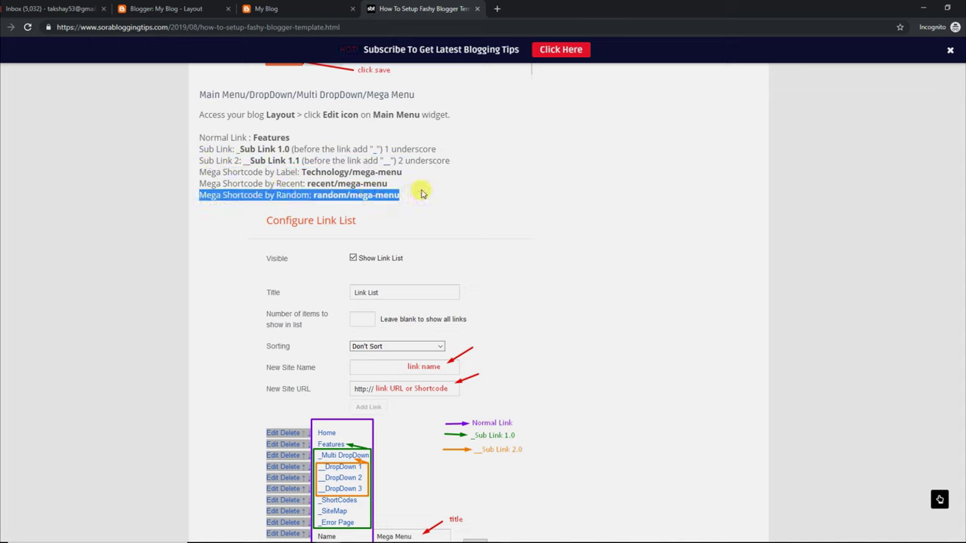
{"action": "left_click", "coordinate": [421, 194]}
{"action": "left_click", "coordinate": [332, 8]}
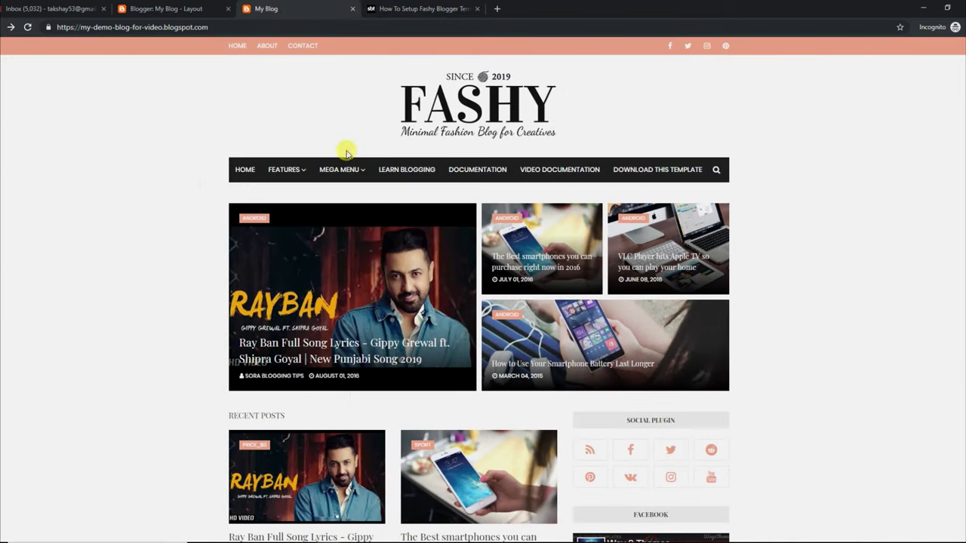
{"action": "mouse_move", "coordinate": [287, 171]}
{"action": "mouse_move", "coordinate": [298, 195]}
{"action": "mouse_move", "coordinate": [336, 168]}
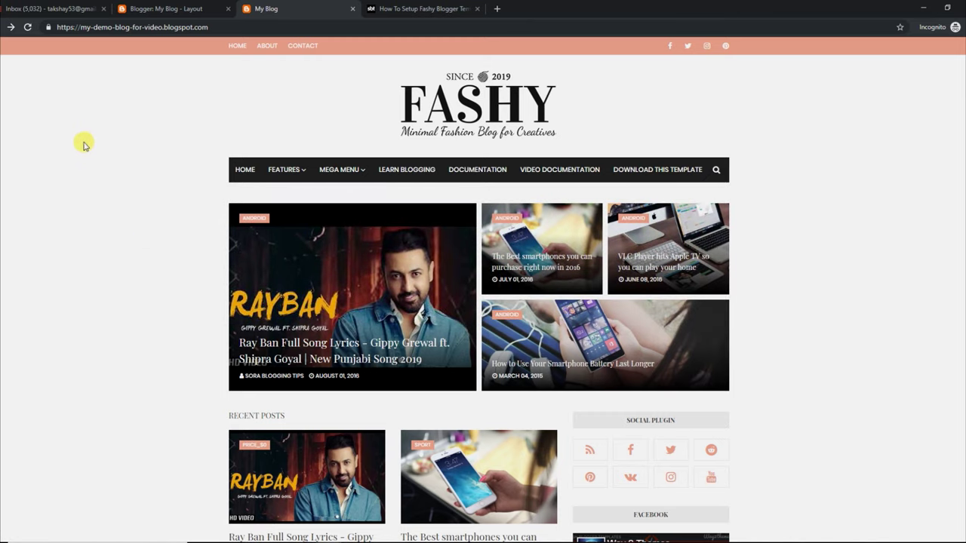
- Rename the __DropDown 1 entry in the layout's Main Menu link list to Link 1, keeping its two leading underscores, and save the list
{"action": "left_click", "coordinate": [175, 8]}
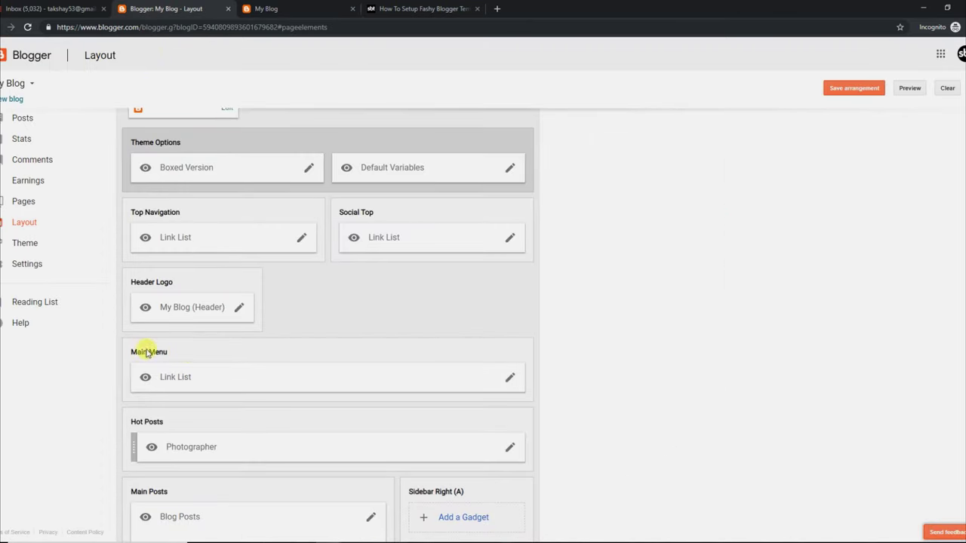
{"action": "left_click", "coordinate": [510, 377]}
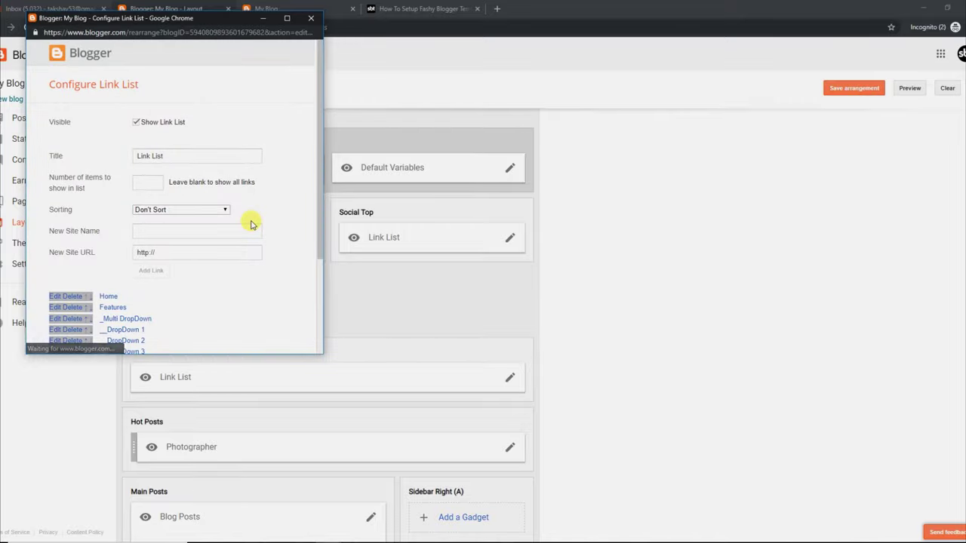
{"action": "left_click_drag", "start_coordinate": [314, 168], "coordinate": [295, 252]}
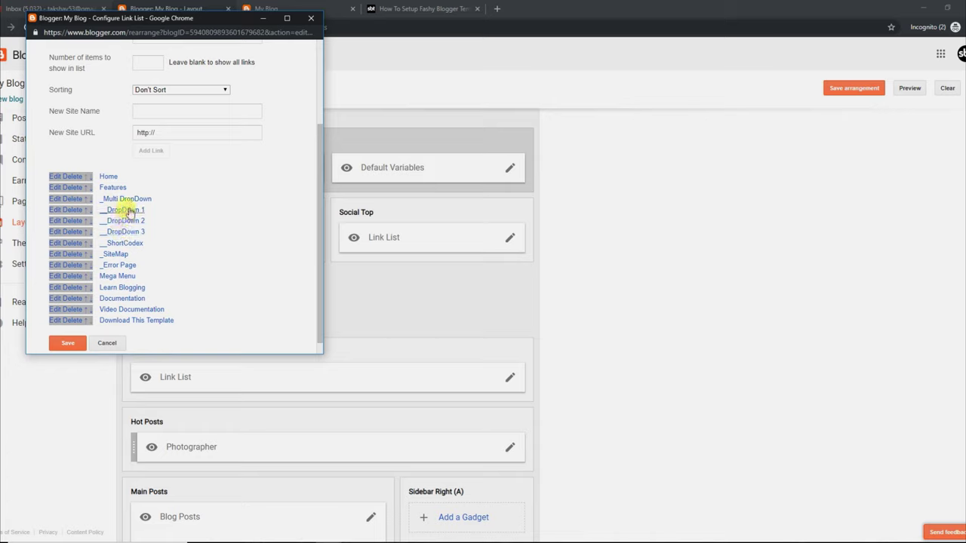
{"action": "left_click", "coordinate": [60, 211]}
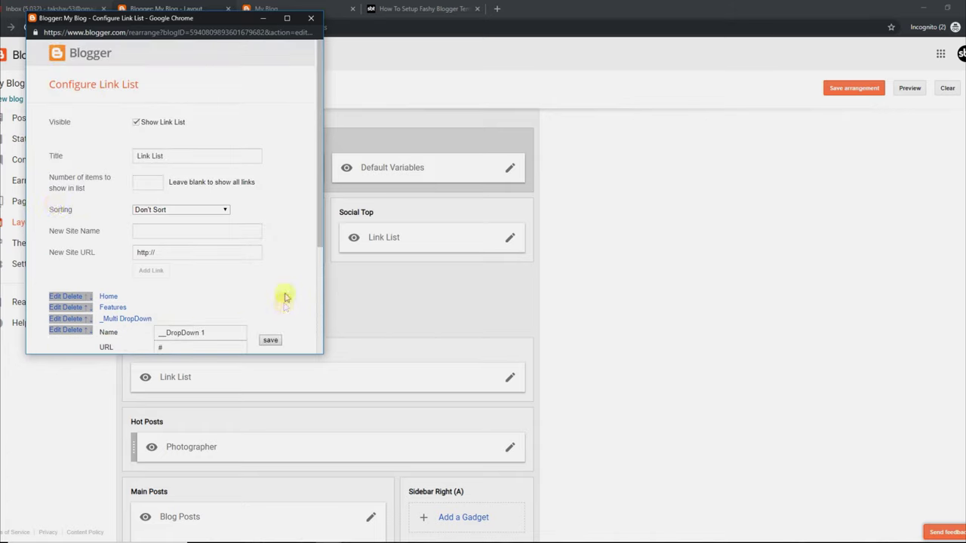
{"action": "left_click_drag", "start_coordinate": [315, 235], "coordinate": [317, 276]}
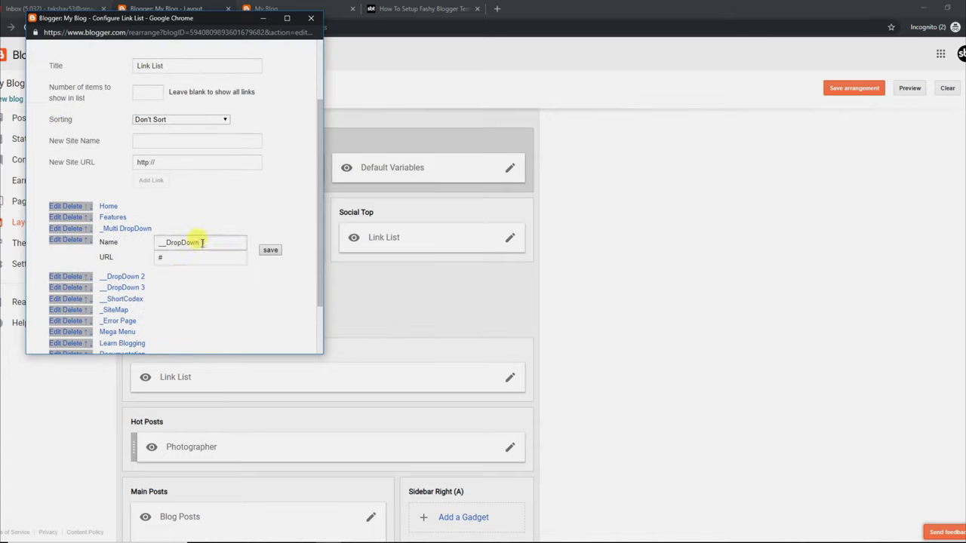
{"action": "key", "text": "BackSpace"}
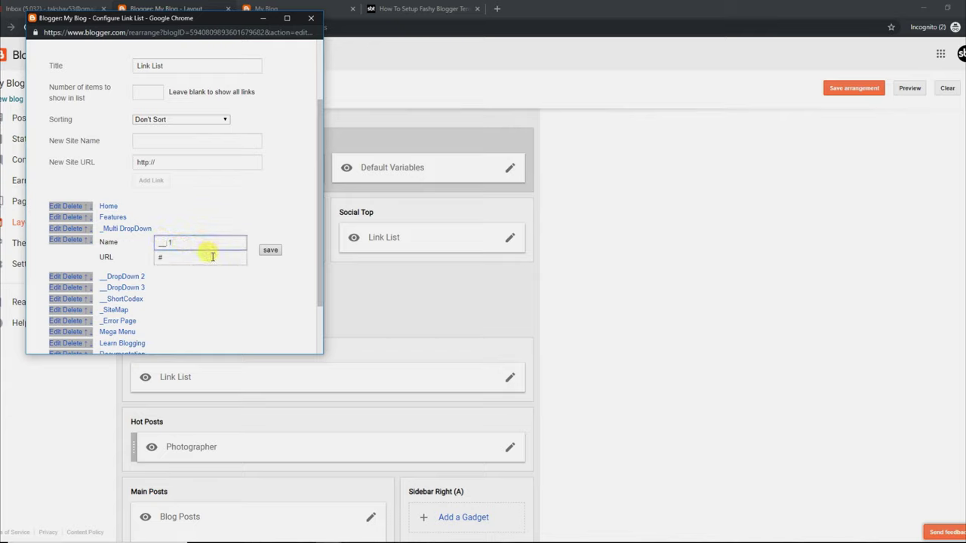
{"action": "left_click", "coordinate": [271, 250]}
{"action": "left_click_drag", "start_coordinate": [317, 227], "coordinate": [317, 265]}
{"action": "left_click", "coordinate": [72, 330]}
- Reload the demo blog and check the Multi DropDown submenu under Features
{"action": "left_click", "coordinate": [279, 8]}
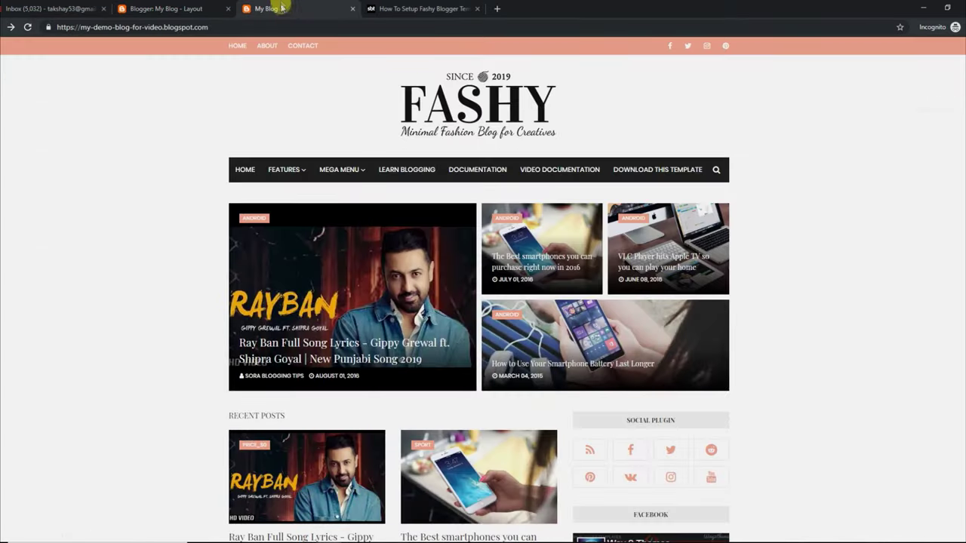
{"action": "mouse_move", "coordinate": [285, 169]}
{"action": "mouse_move", "coordinate": [317, 192]}
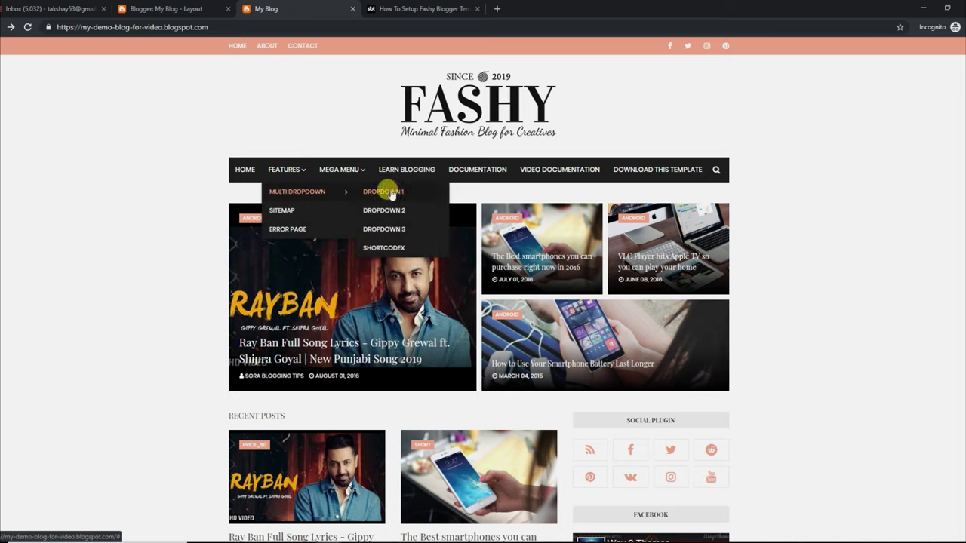
{"action": "left_click", "coordinate": [27, 27]}
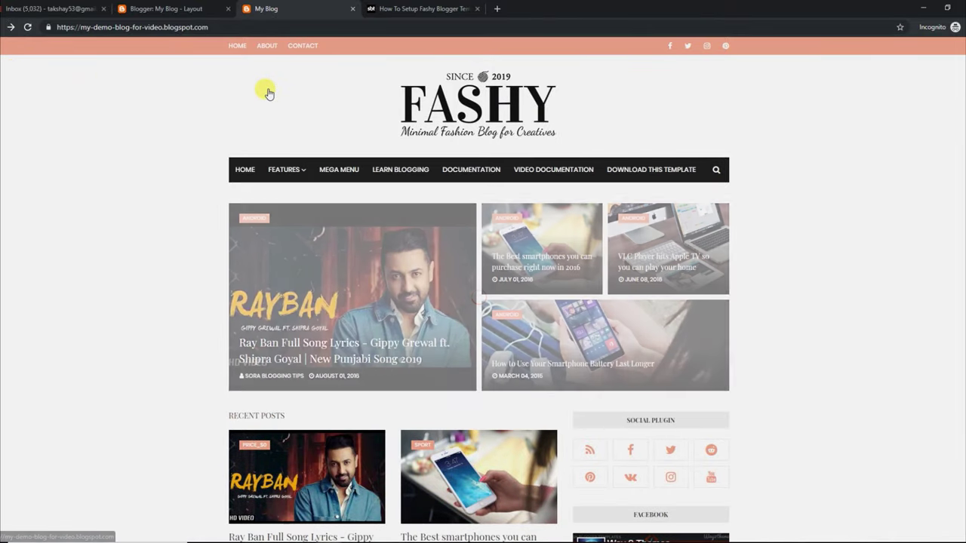
{"action": "mouse_move", "coordinate": [285, 171]}
{"action": "mouse_move", "coordinate": [302, 191]}
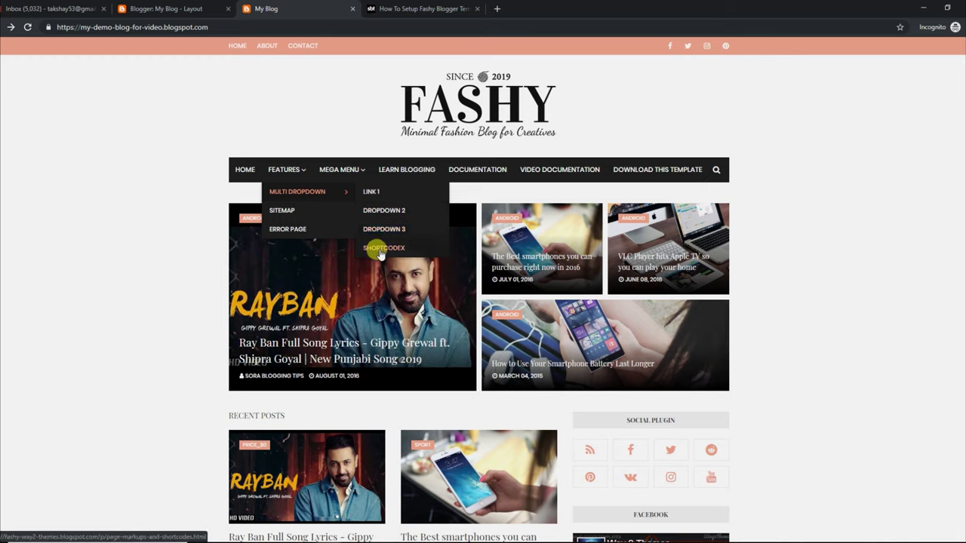
{"action": "left_click", "coordinate": [386, 191]}
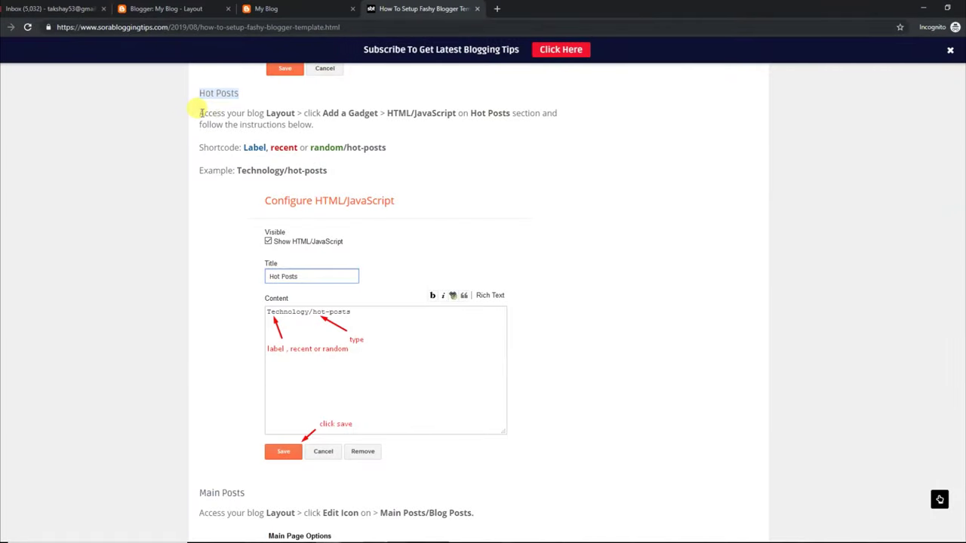
- Read the Hot Posts instructions, shortcode options and example in the template documentation
{"action": "left_click_drag", "start_coordinate": [201, 112], "coordinate": [315, 129]}
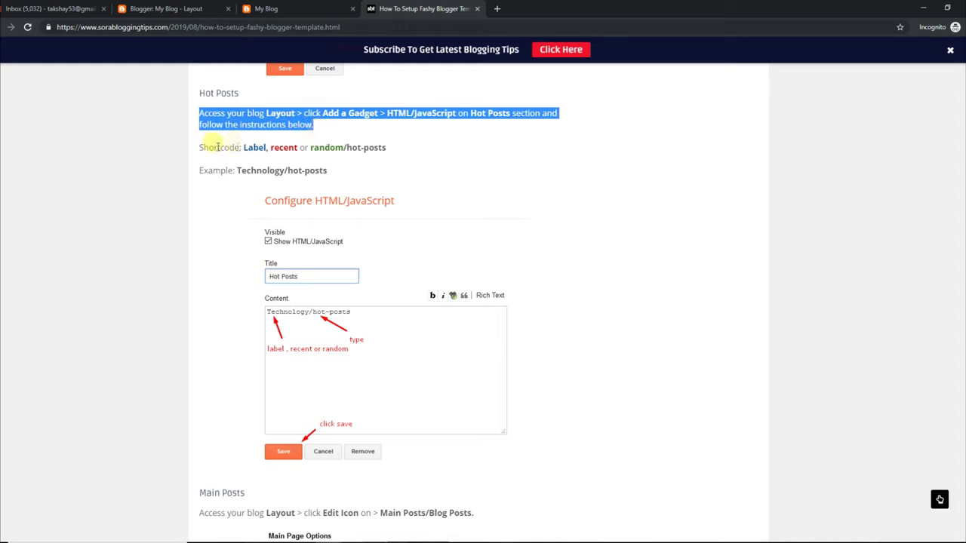
{"action": "left_click_drag", "start_coordinate": [201, 147], "coordinate": [384, 148]}
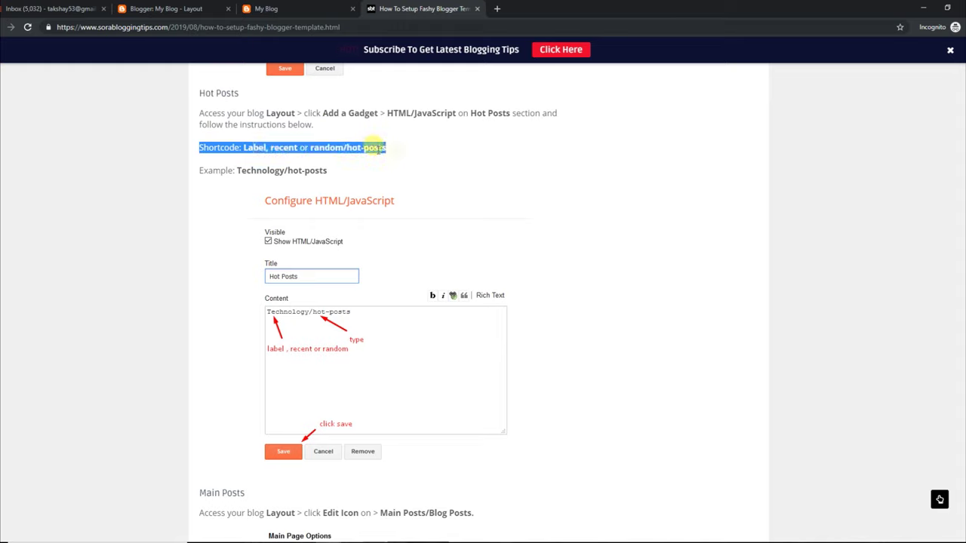
{"action": "left_click_drag", "start_coordinate": [200, 174], "coordinate": [350, 175]}
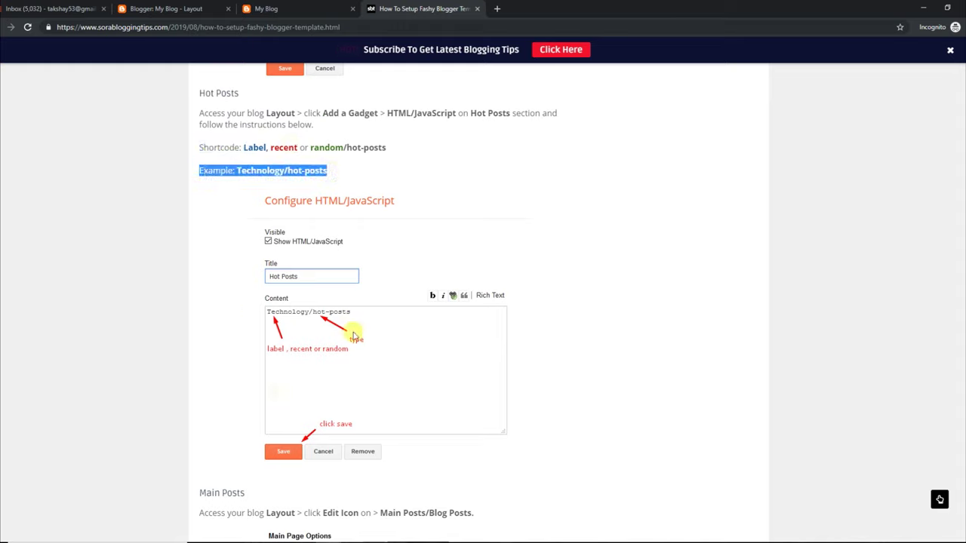
{"action": "left_click", "coordinate": [329, 187]}
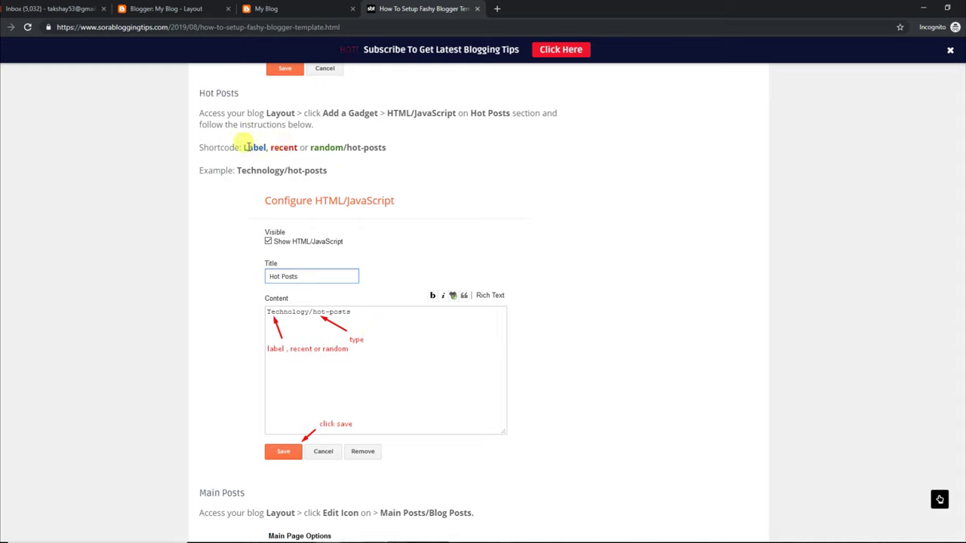
- Copy the word recent from the documentation, set the Hot Posts gadget's content to recent/hot-posts in the layout, and view the blog
{"action": "left_click_drag", "start_coordinate": [298, 146], "coordinate": [299, 147]}
{"action": "right_click", "coordinate": [298, 148]}
{"action": "left_click", "coordinate": [309, 156]}
{"action": "left_click", "coordinate": [265, 8]}
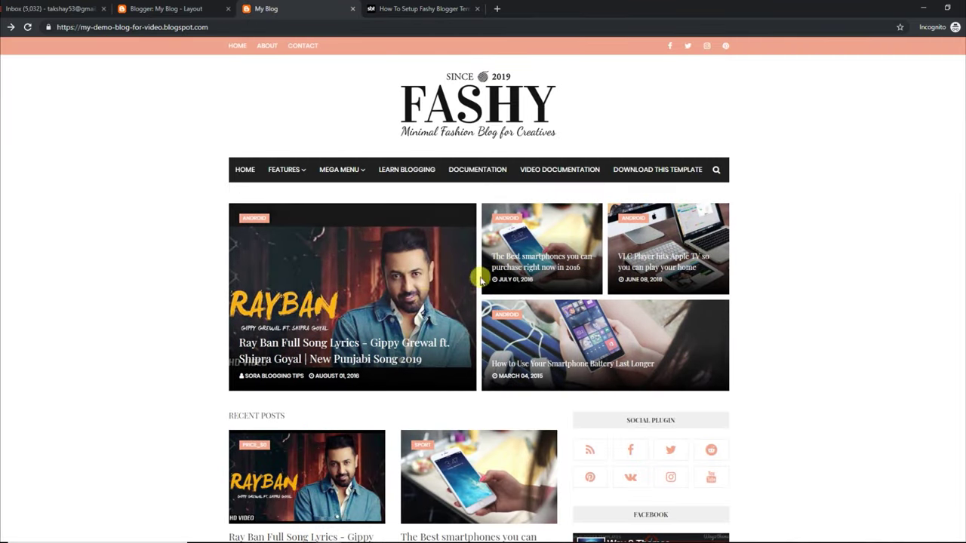
{"action": "left_click", "coordinate": [187, 8]}
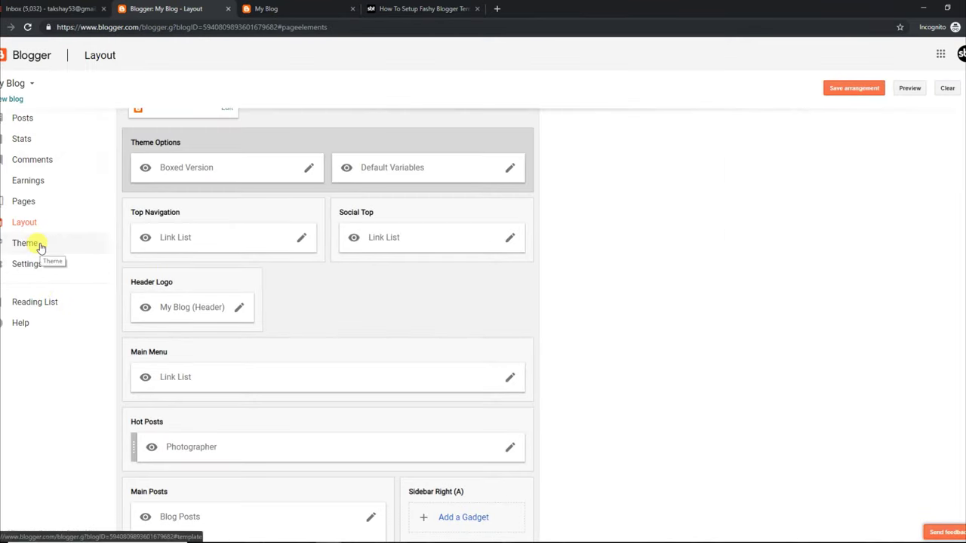
{"action": "left_click", "coordinate": [510, 450]}
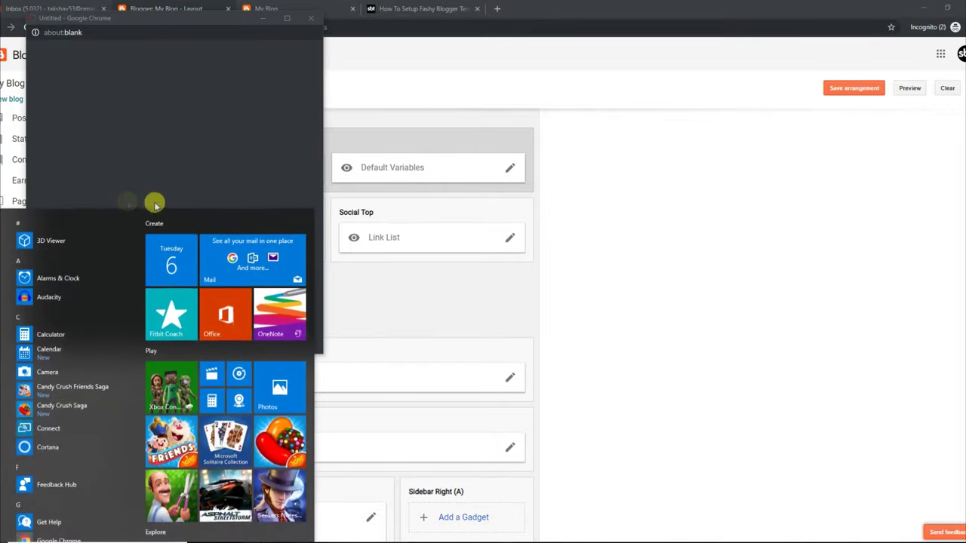
{"action": "left_click", "coordinate": [582, 233]}
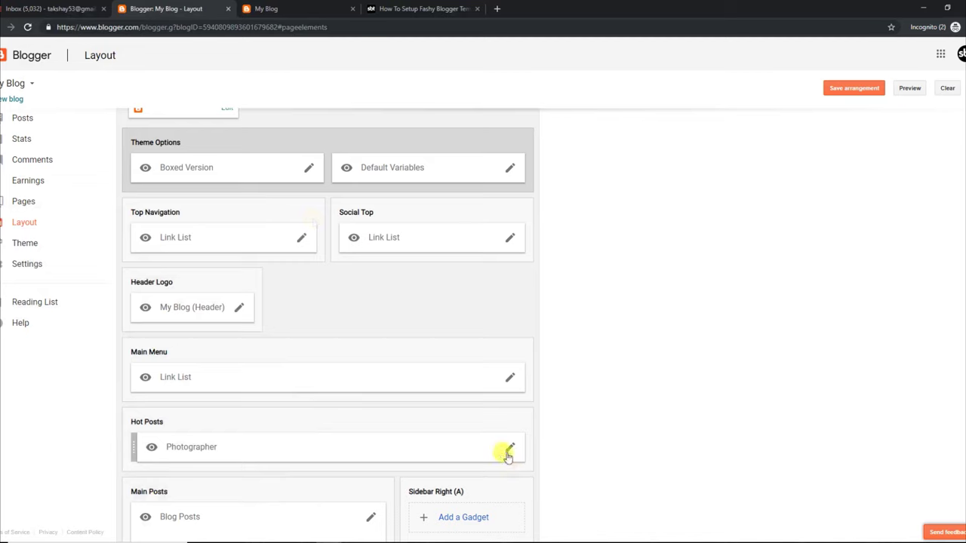
{"action": "left_click", "coordinate": [509, 453]}
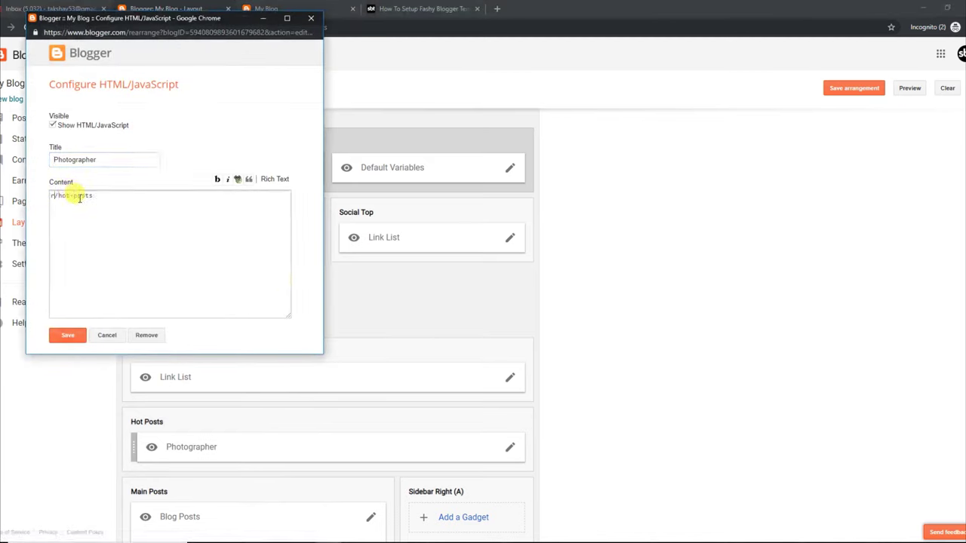
{"action": "left_click", "coordinate": [307, 4]}
- Copy the word random from the documentation, set the Hot Posts gadget's content to random/hot-posts, save it and reload the demo blog
{"action": "left_click", "coordinate": [387, 9]}
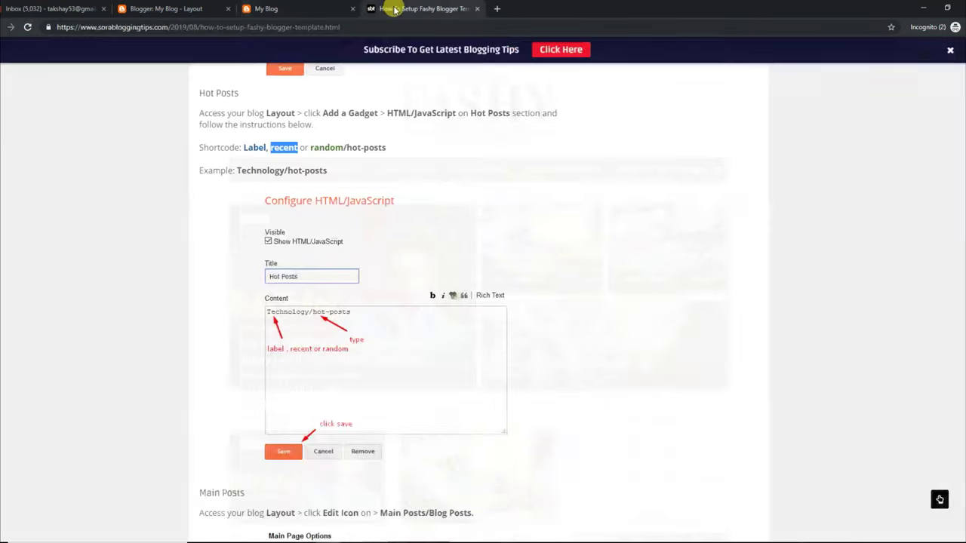
{"action": "right_click", "coordinate": [336, 147]}
{"action": "left_click", "coordinate": [354, 151]}
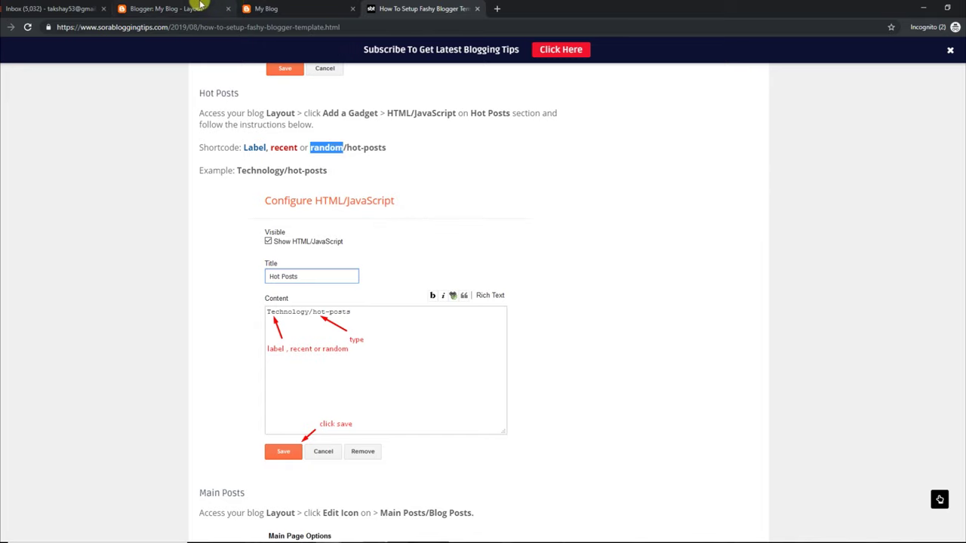
{"action": "left_click", "coordinate": [197, 8]}
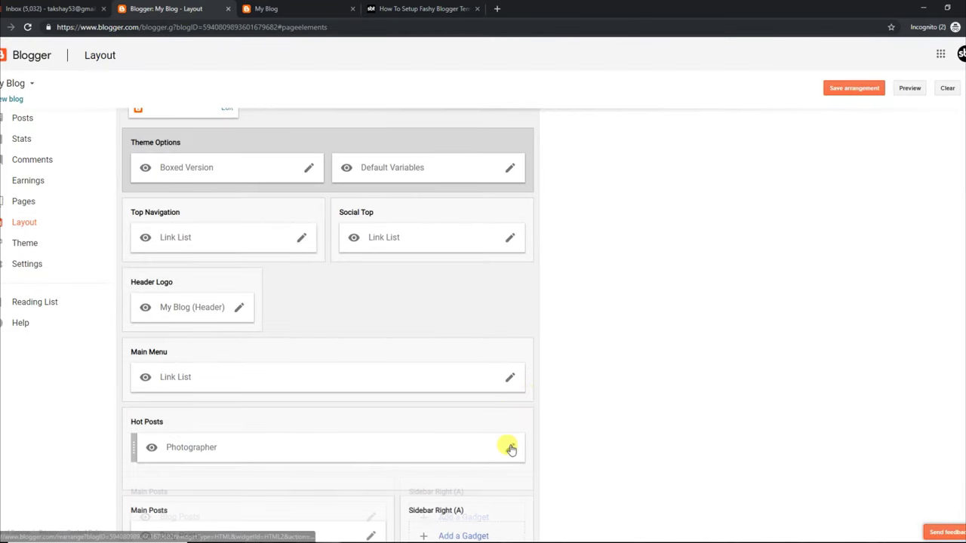
{"action": "left_click", "coordinate": [509, 447]}
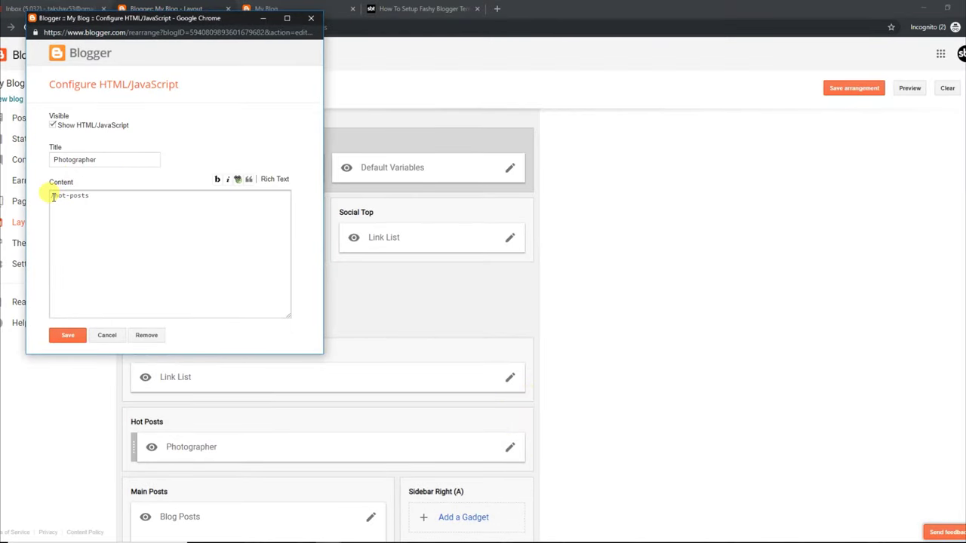
{"action": "left_click", "coordinate": [86, 335]}
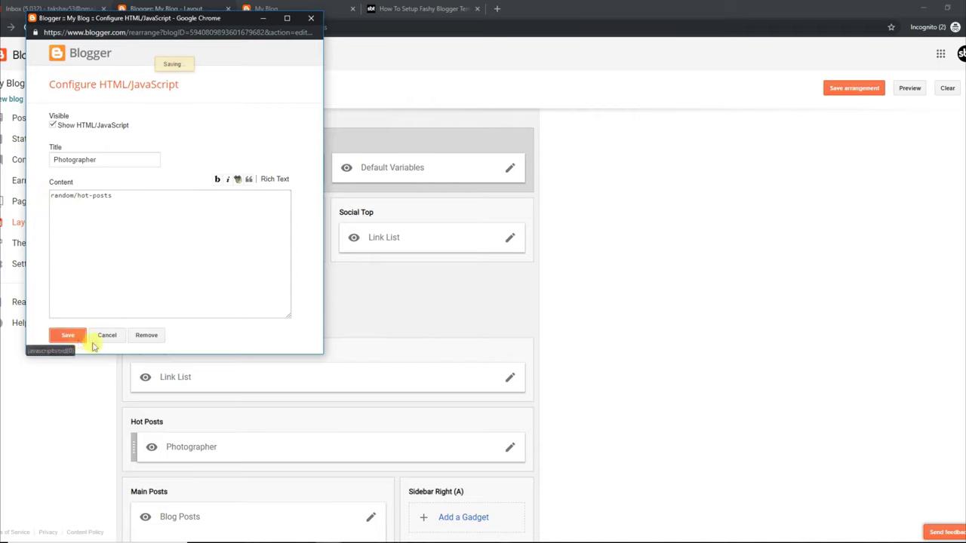
{"action": "left_click", "coordinate": [302, 8]}
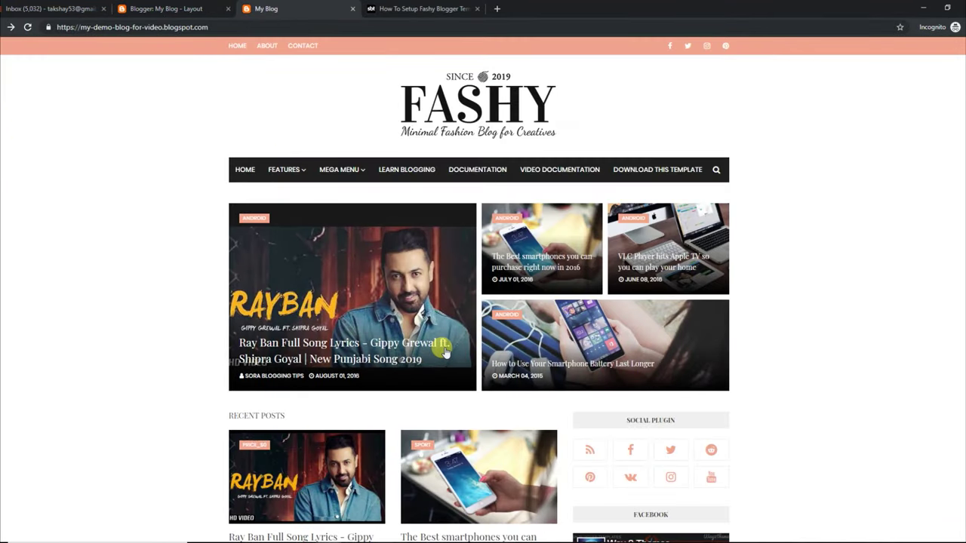
{"action": "left_click", "coordinate": [27, 26]}
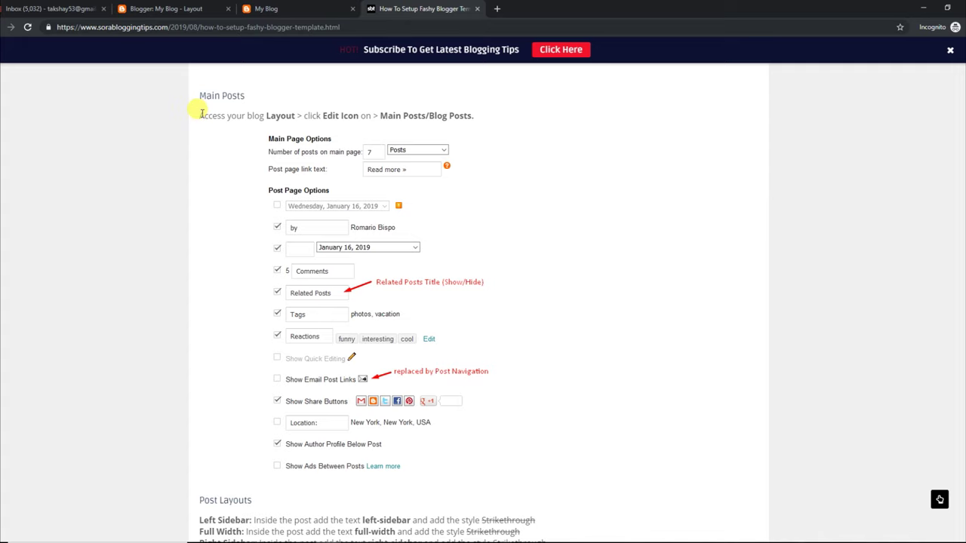
- Following the documentation's Main Posts instructions, set the Blog Posts gadget to show 4 posts on the main page and save it
{"action": "left_click_drag", "start_coordinate": [200, 115], "coordinate": [483, 116]}
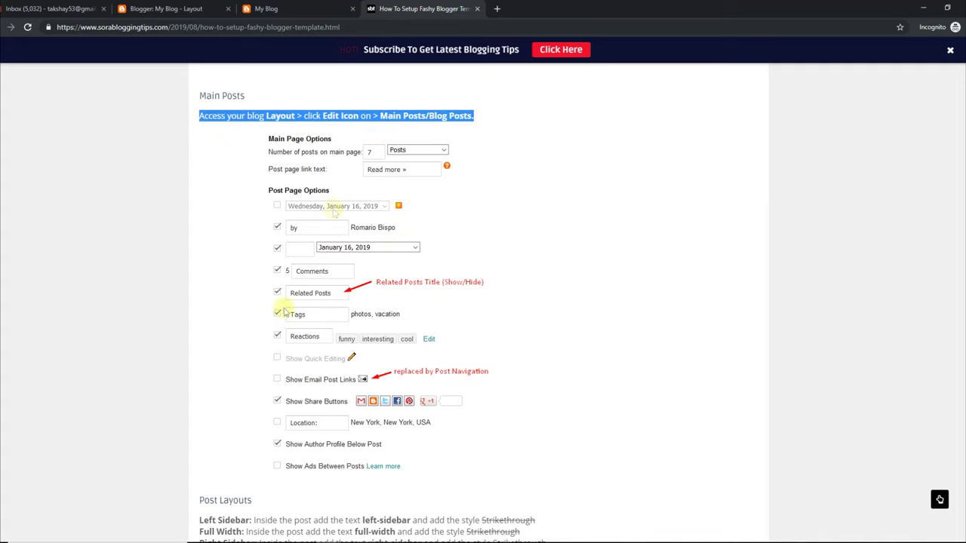
{"action": "left_click", "coordinate": [287, 9]}
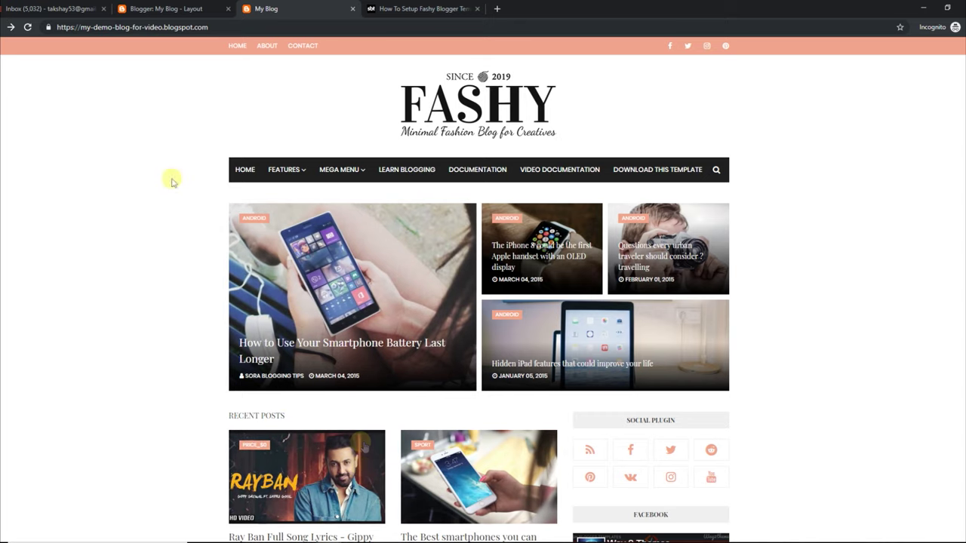
{"action": "left_click", "coordinate": [141, 9]}
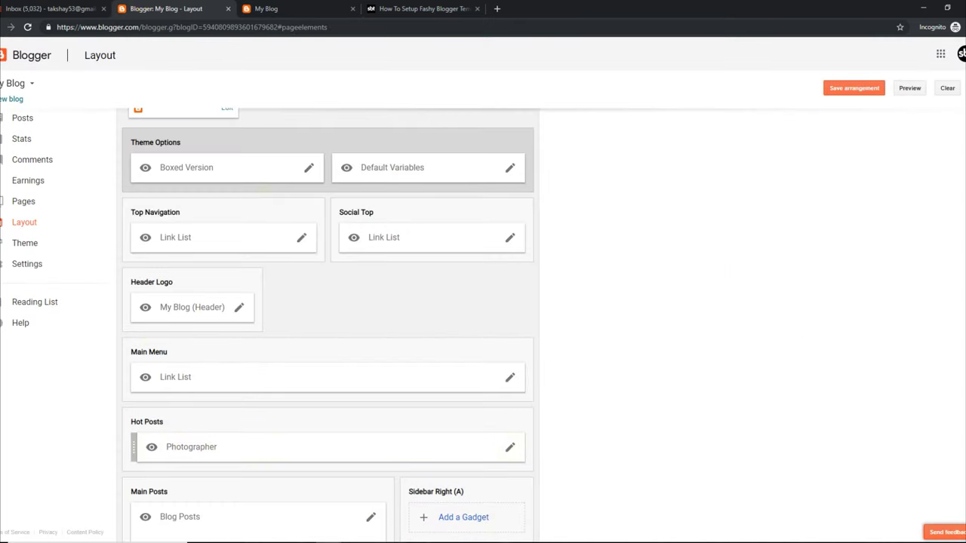
{"action": "scroll", "coordinate": [519, 301], "scroll_direction": "down", "scroll_amount": 3}
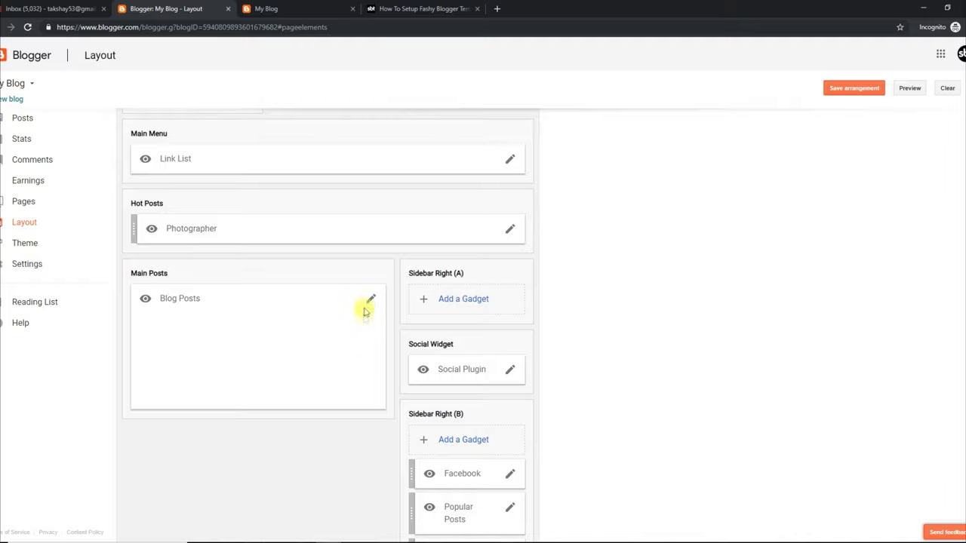
{"action": "left_click", "coordinate": [369, 299]}
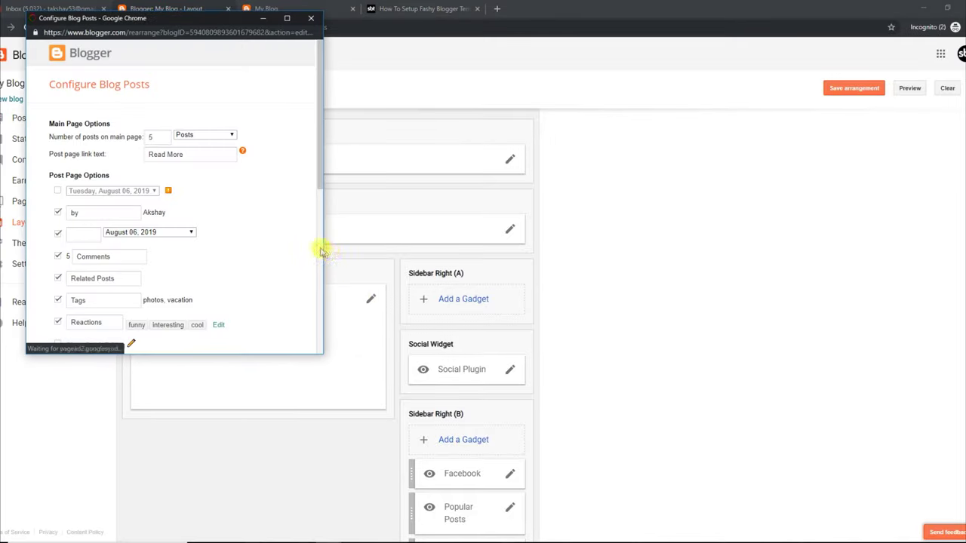
{"action": "scroll", "coordinate": [317, 189], "scroll_direction": "down", "scroll_amount": 3}
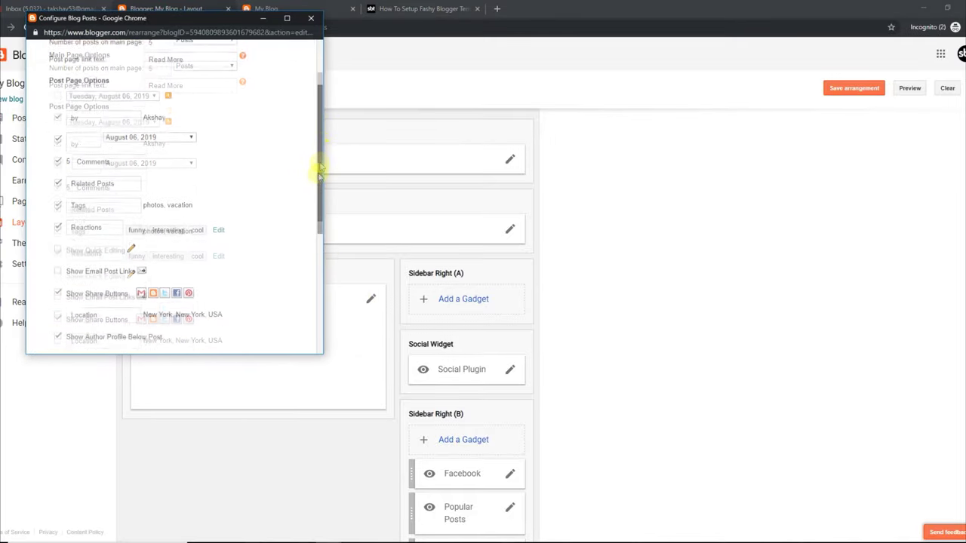
{"action": "scroll", "coordinate": [317, 205], "scroll_direction": "down", "scroll_amount": 5}
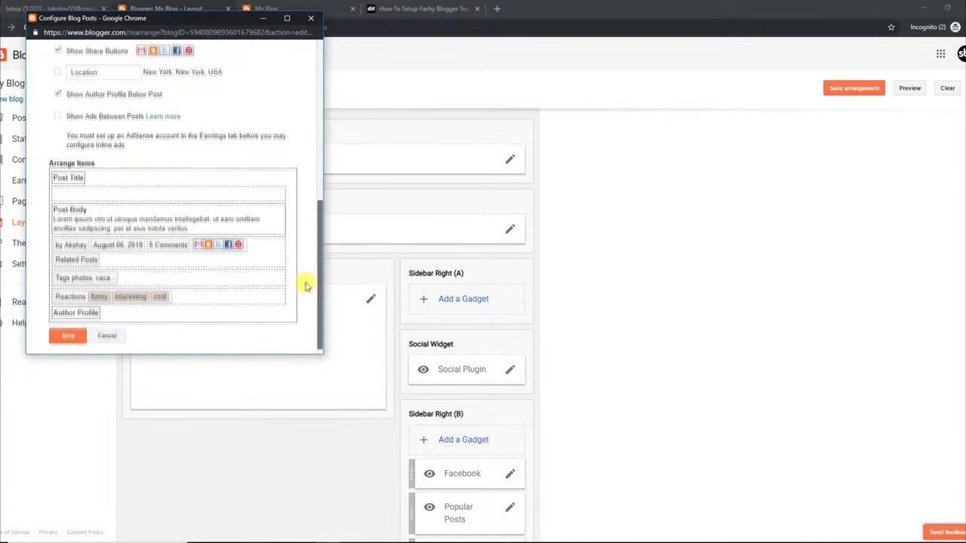
{"action": "left_click_drag", "start_coordinate": [319, 241], "coordinate": [319, 129]}
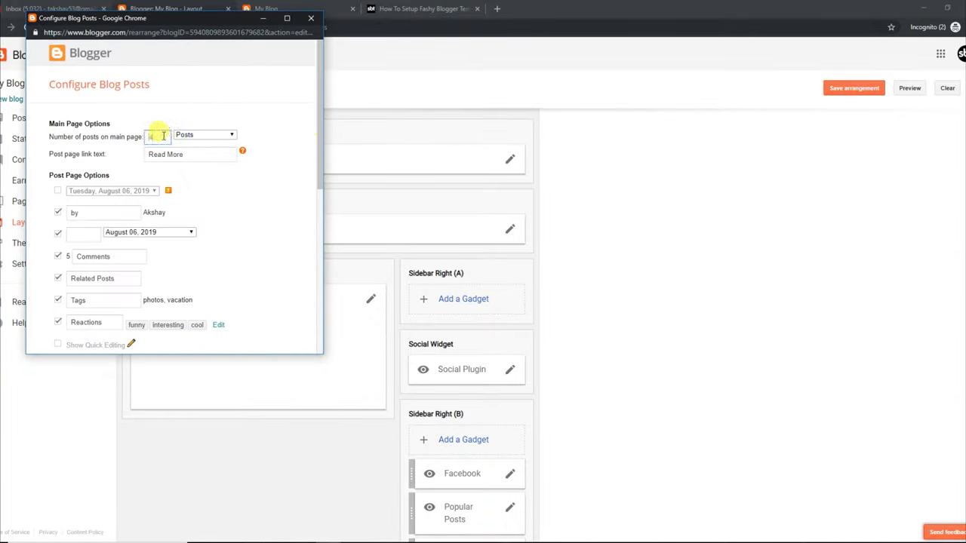
{"action": "left_click_drag", "start_coordinate": [317, 150], "coordinate": [301, 271]}
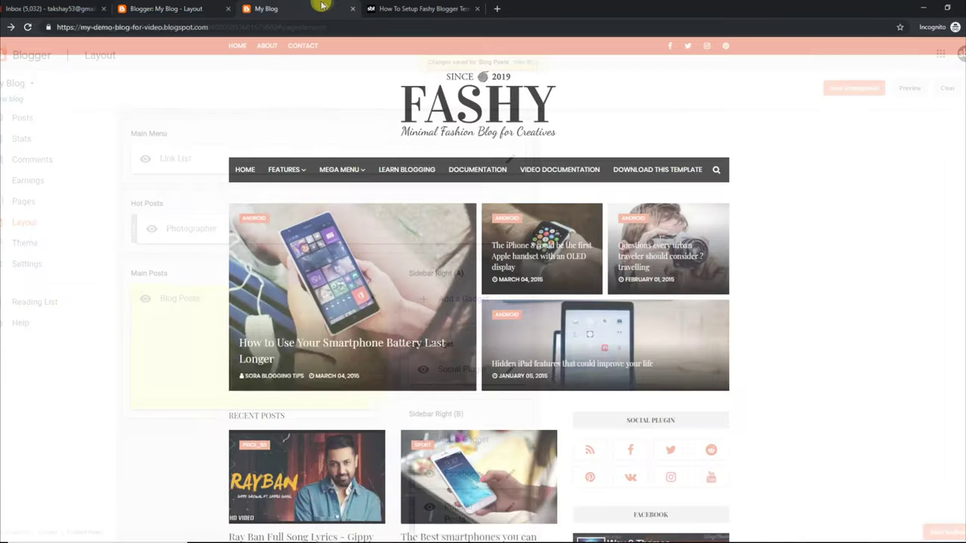
- Check the number of recent posts on the demo blog's front page before and after reloading it
{"action": "scroll", "coordinate": [777, 243], "scroll_direction": "down", "scroll_amount": 7}
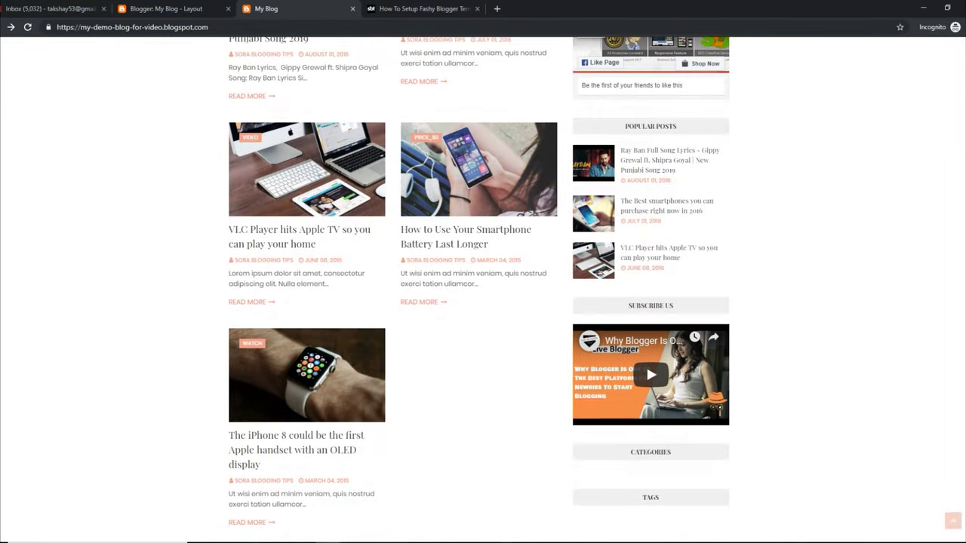
{"action": "scroll", "coordinate": [777, 243], "scroll_direction": "up", "scroll_amount": 2}
{"action": "left_click", "coordinate": [26, 27]}
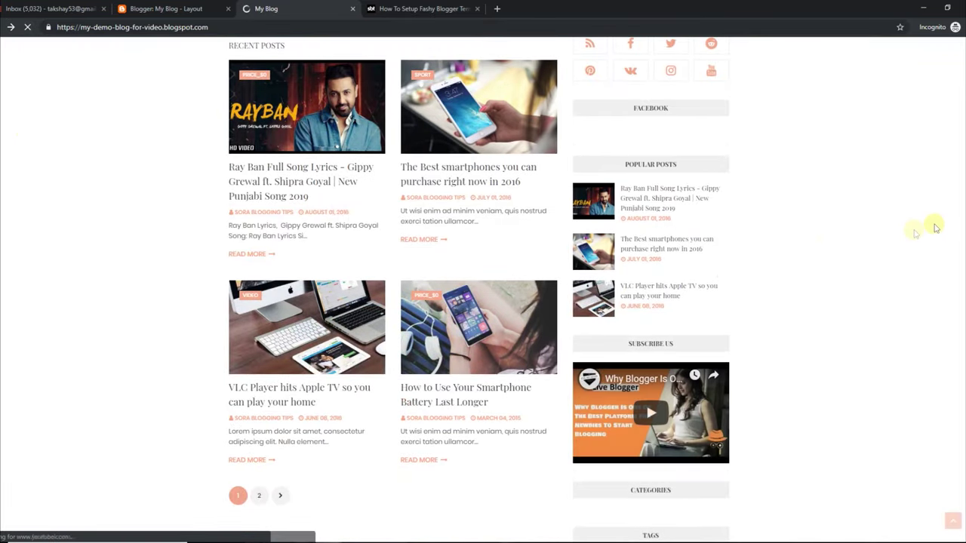
{"action": "scroll", "coordinate": [928, 226], "scroll_direction": "down", "scroll_amount": 1}
{"action": "scroll", "coordinate": [645, 293], "scroll_direction": "up", "scroll_amount": 6}
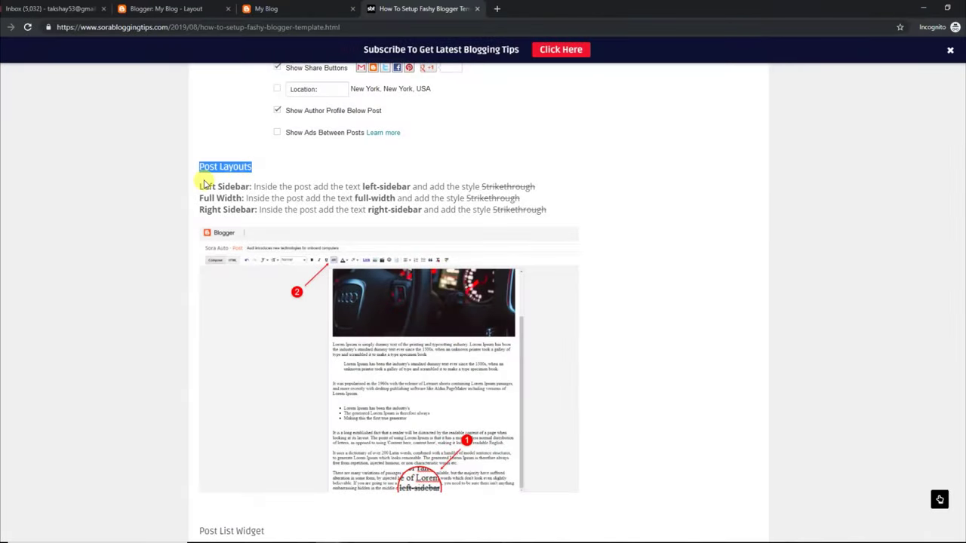
- Read the left sidebar, full width and right sidebar instructions under Post Layouts in the template documentation
{"action": "left_click_drag", "start_coordinate": [200, 185], "coordinate": [541, 191]}
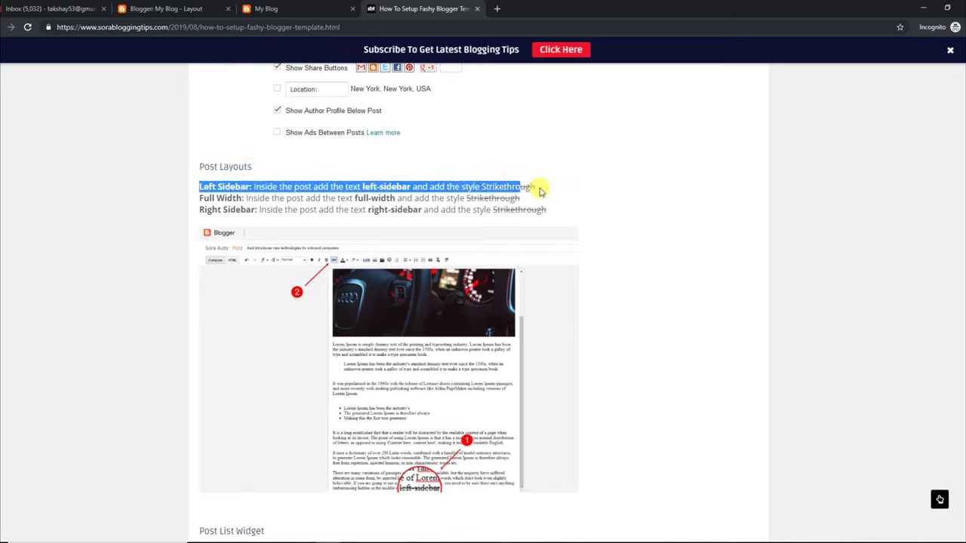
{"action": "left_click_drag", "start_coordinate": [200, 199], "coordinate": [534, 202]}
{"action": "left_click_drag", "start_coordinate": [198, 210], "coordinate": [545, 205]}
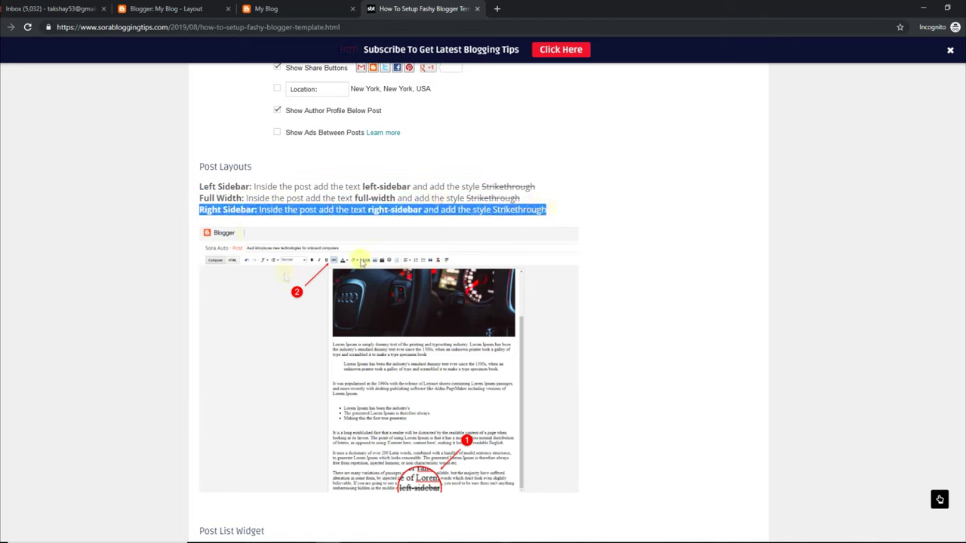
- Copy the text Left Sidebar from the documentation and open the Ray Ban Full Song Lyrics post for editing in Compose mode
{"action": "left_click_drag", "start_coordinate": [247, 185], "coordinate": [195, 186]}
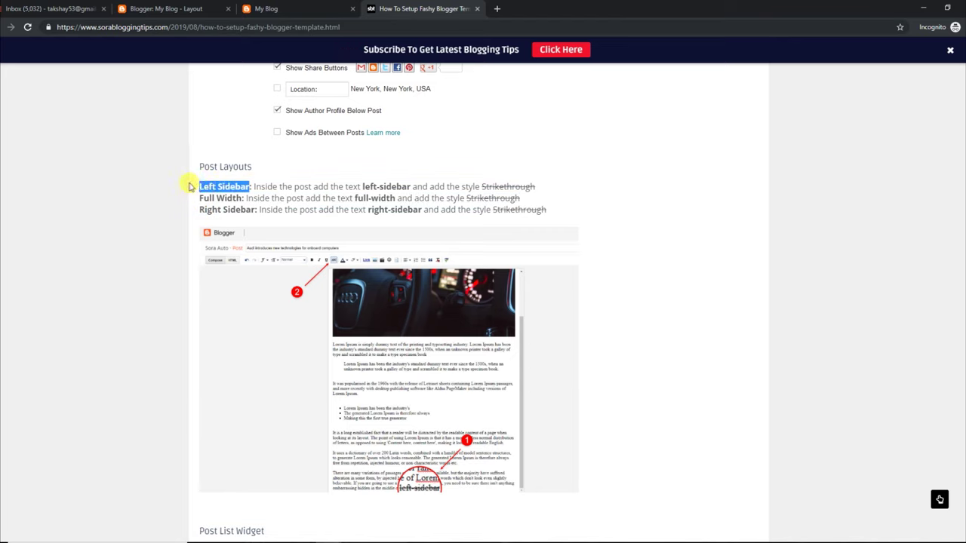
{"action": "right_click", "coordinate": [200, 188]}
{"action": "left_click", "coordinate": [217, 192]}
{"action": "left_click", "coordinate": [316, 8]}
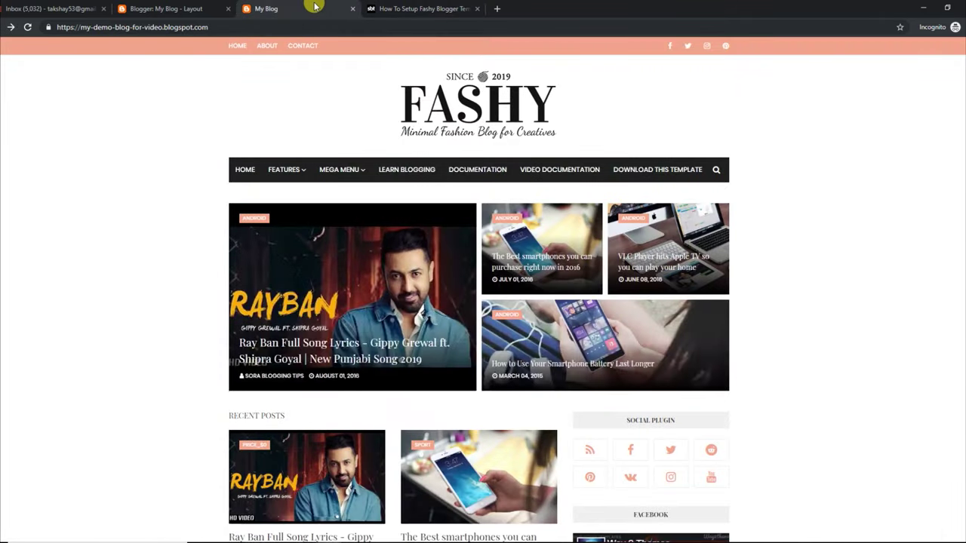
{"action": "left_click", "coordinate": [194, 9]}
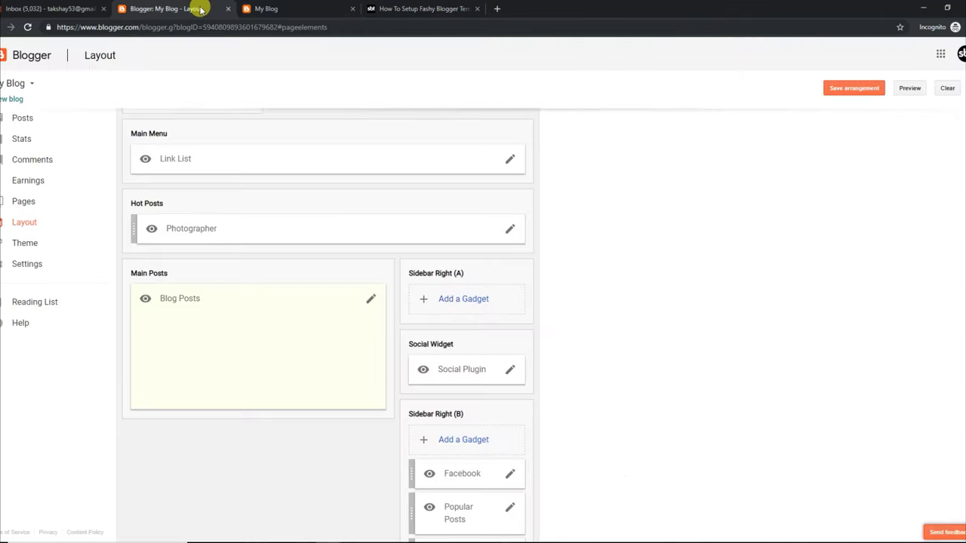
{"action": "left_click", "coordinate": [36, 121]}
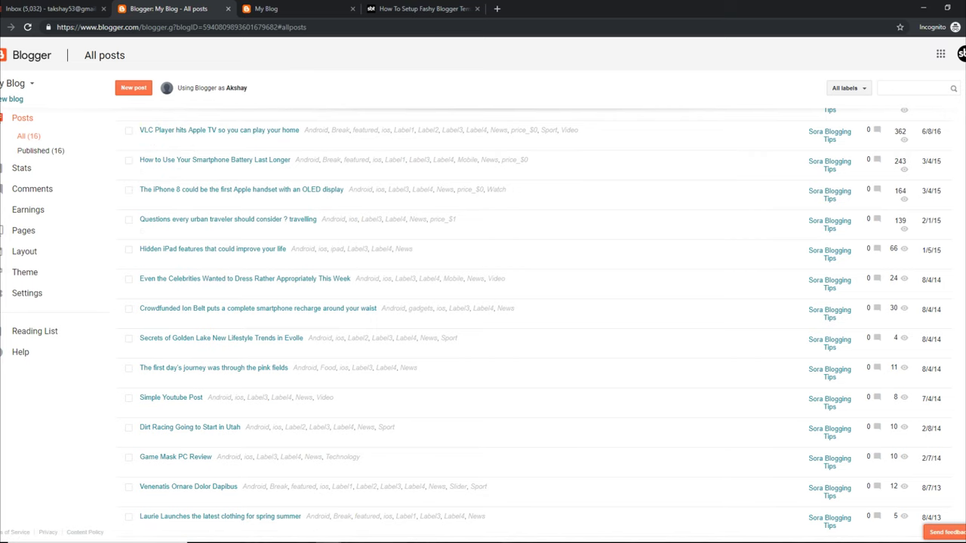
{"action": "scroll", "coordinate": [242, 249], "scroll_direction": "up", "scroll_amount": 3}
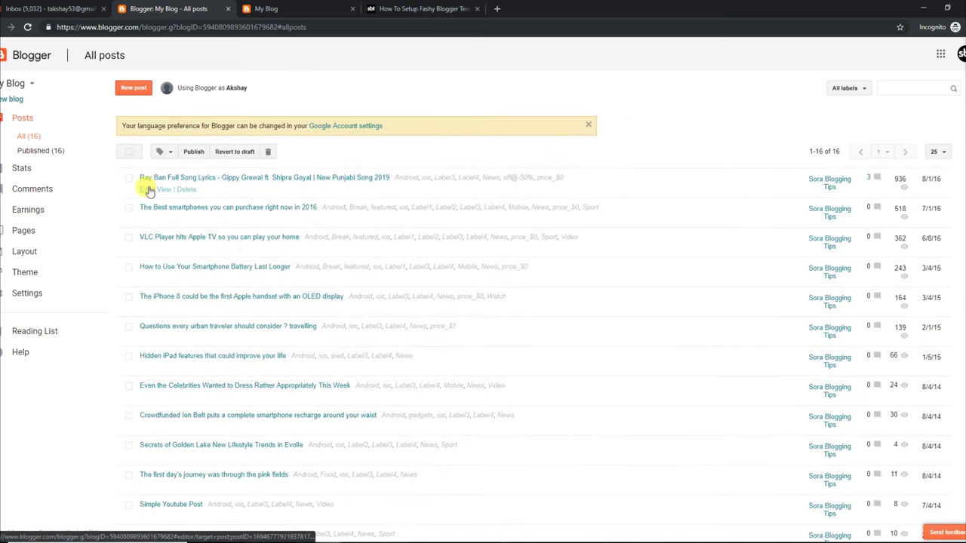
{"action": "left_click", "coordinate": [148, 190]}
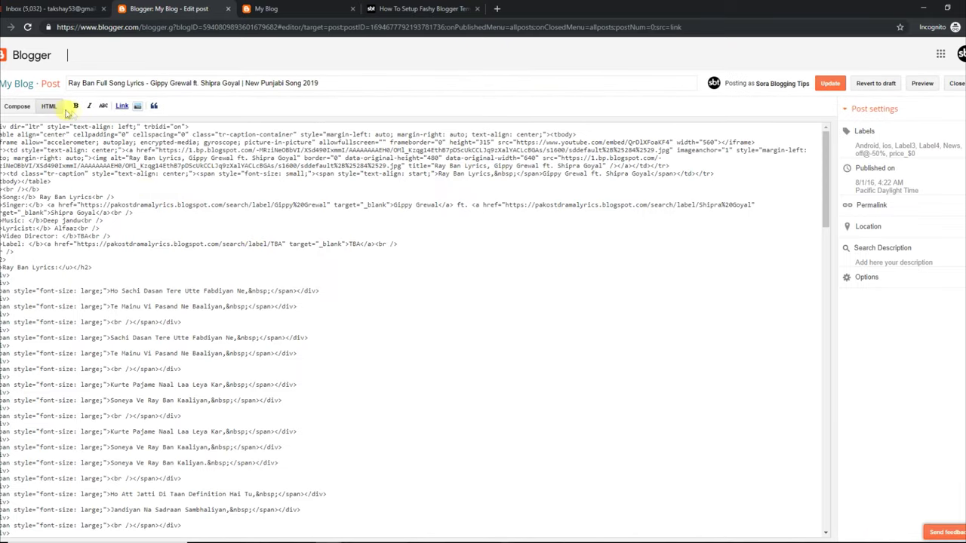
{"action": "left_click", "coordinate": [23, 108]}
- Paste Left Sidebar on a new line at the end of the post body and apply the strikethrough style to it
{"action": "left_click_drag", "start_coordinate": [586, 179], "coordinate": [593, 214]}
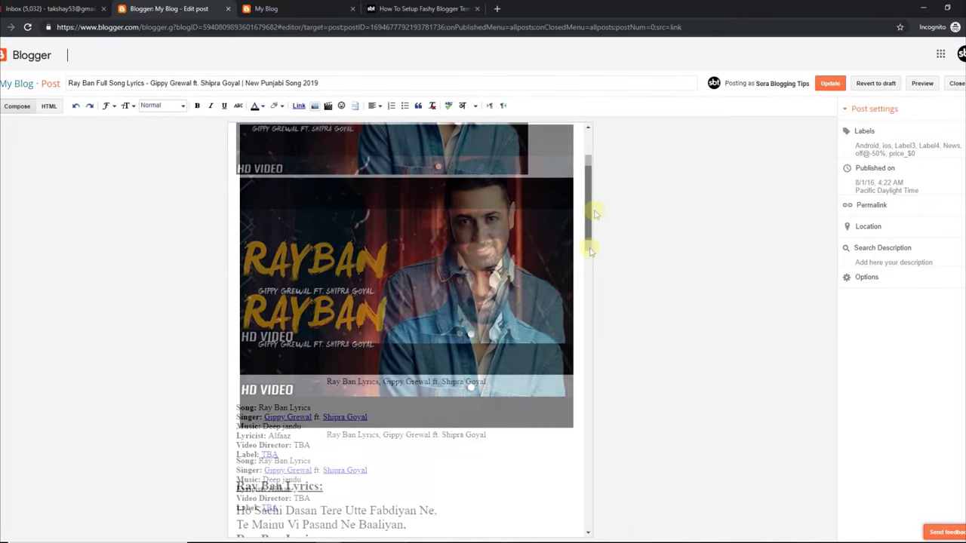
{"action": "left_click_drag", "start_coordinate": [591, 252], "coordinate": [584, 523]}
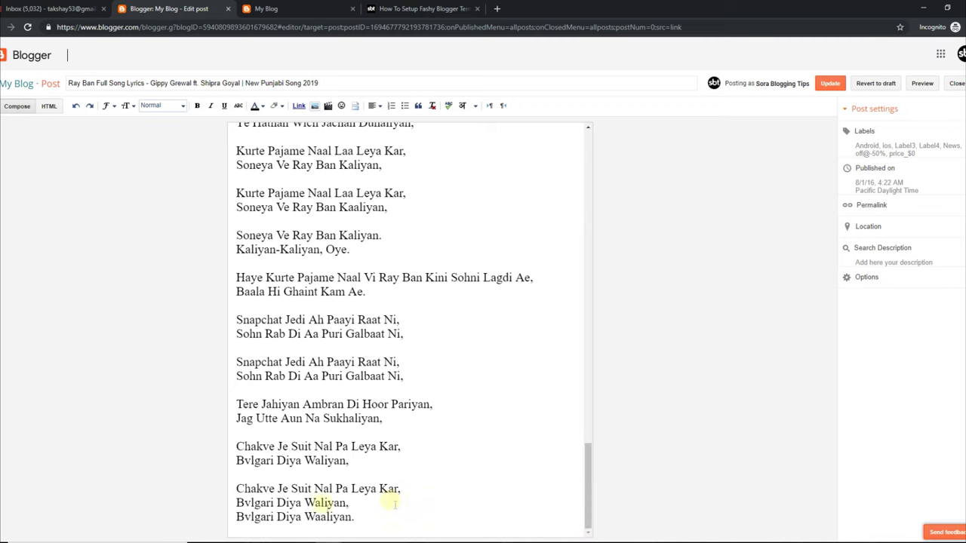
{"action": "scroll", "coordinate": [339, 520], "scroll_direction": "down", "scroll_amount": 1}
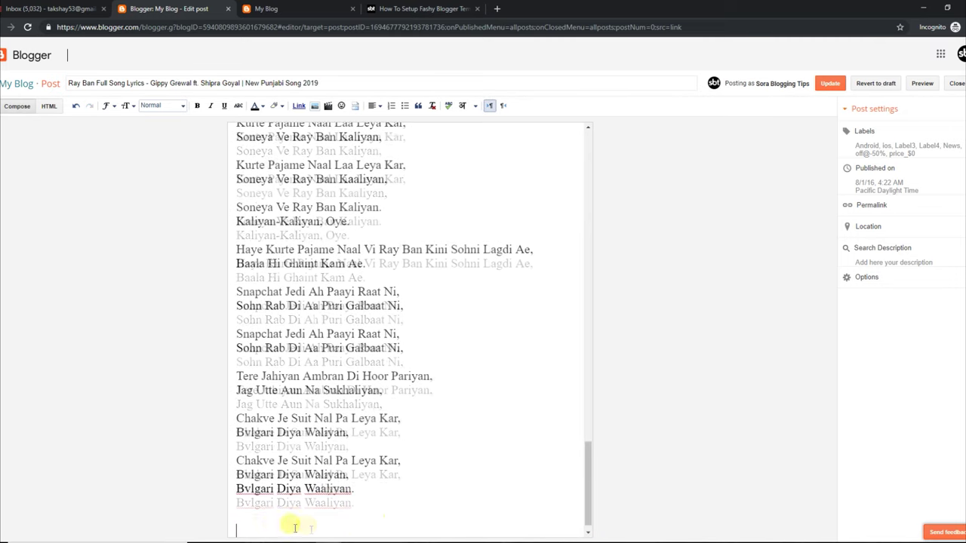
{"action": "right_click", "coordinate": [244, 526]}
{"action": "left_click", "coordinate": [293, 444]}
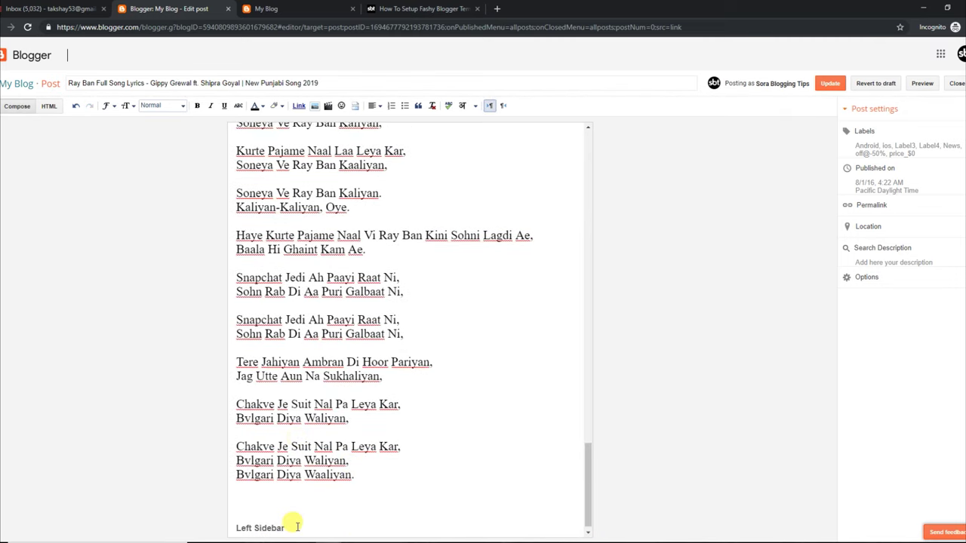
{"action": "scroll", "coordinate": [241, 528], "scroll_direction": "down", "scroll_amount": 1}
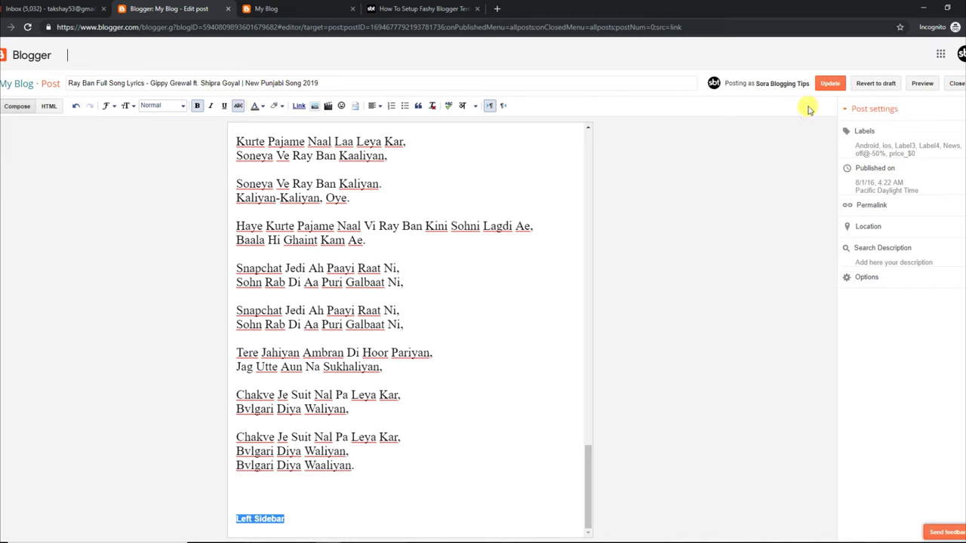
- Update the Ray Ban post and view its published page to check the sidebar layout
{"action": "left_click", "coordinate": [827, 83]}
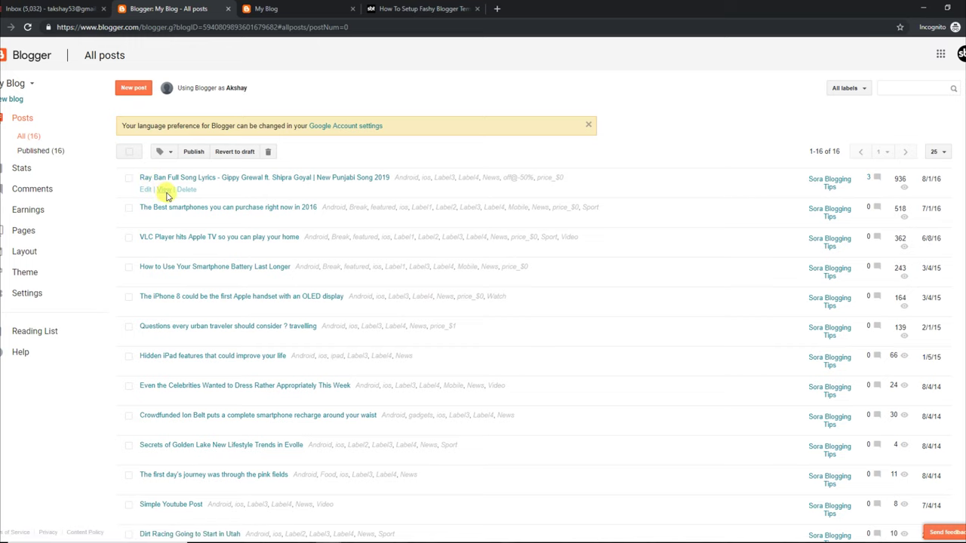
{"action": "left_click", "coordinate": [165, 190]}
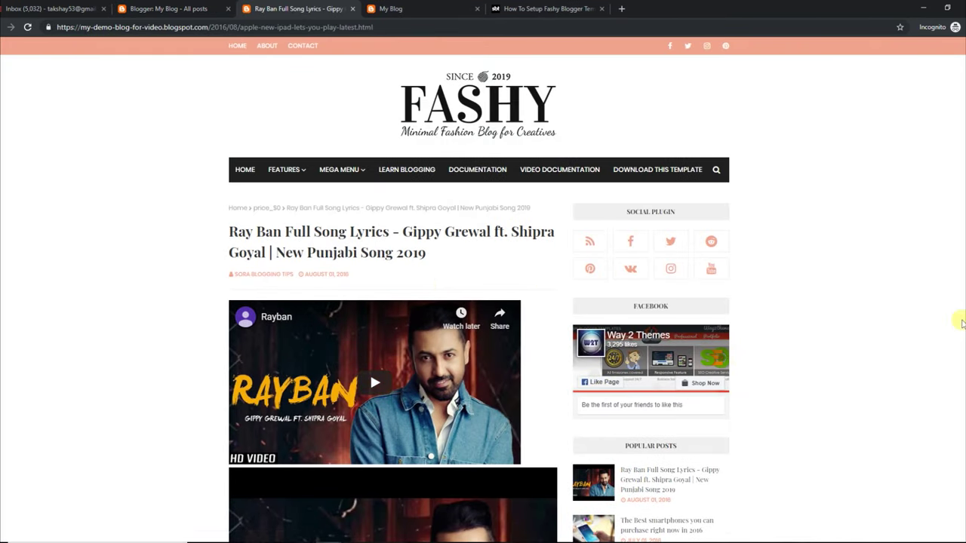
{"action": "scroll", "coordinate": [962, 323], "scroll_direction": "down", "scroll_amount": 5}
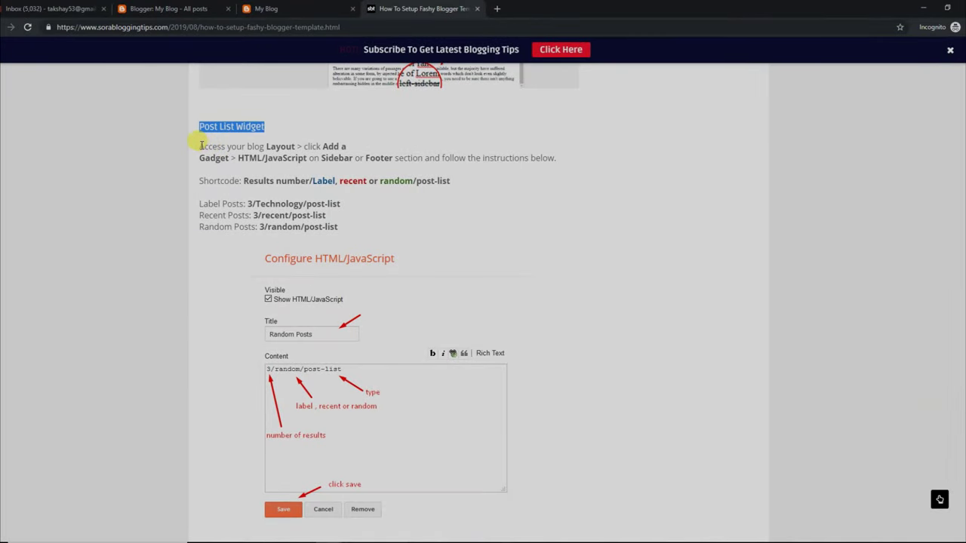
- Read the Post List Widget instructions and copy the recent posts shortcode 3/recent/post-list
{"action": "left_click_drag", "start_coordinate": [200, 147], "coordinate": [352, 150]}
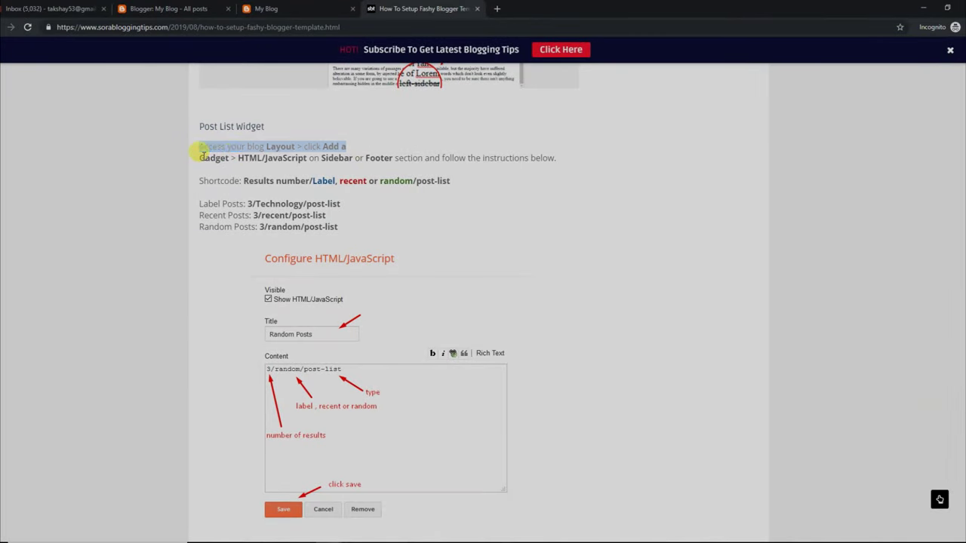
{"action": "left_click_drag", "start_coordinate": [204, 158], "coordinate": [546, 171]}
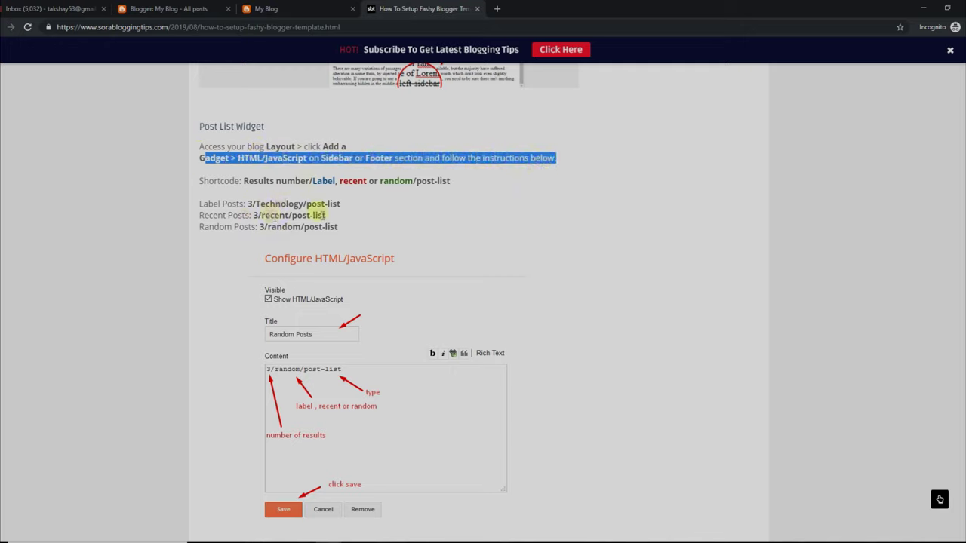
{"action": "left_click_drag", "start_coordinate": [254, 216], "coordinate": [285, 216]}
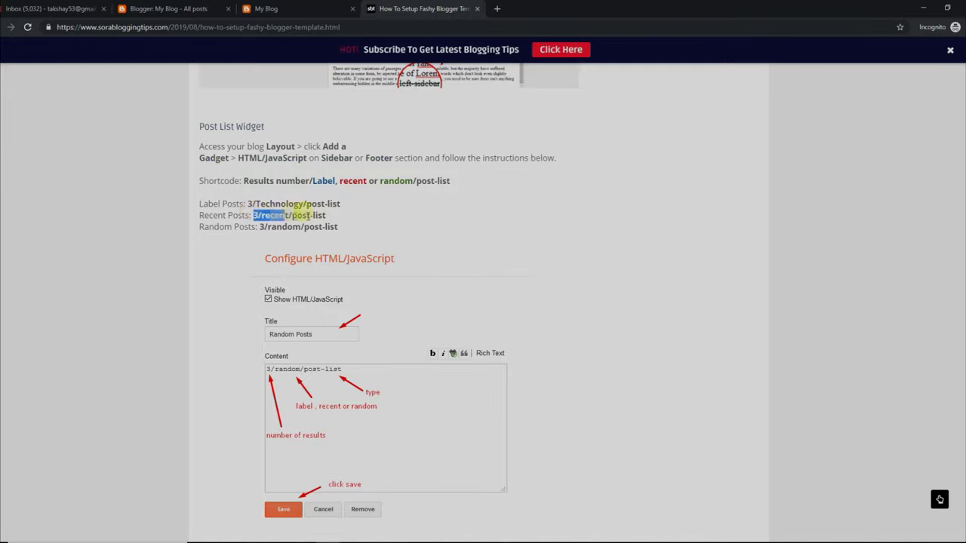
{"action": "right_click", "coordinate": [308, 211]}
{"action": "left_click", "coordinate": [324, 219]}
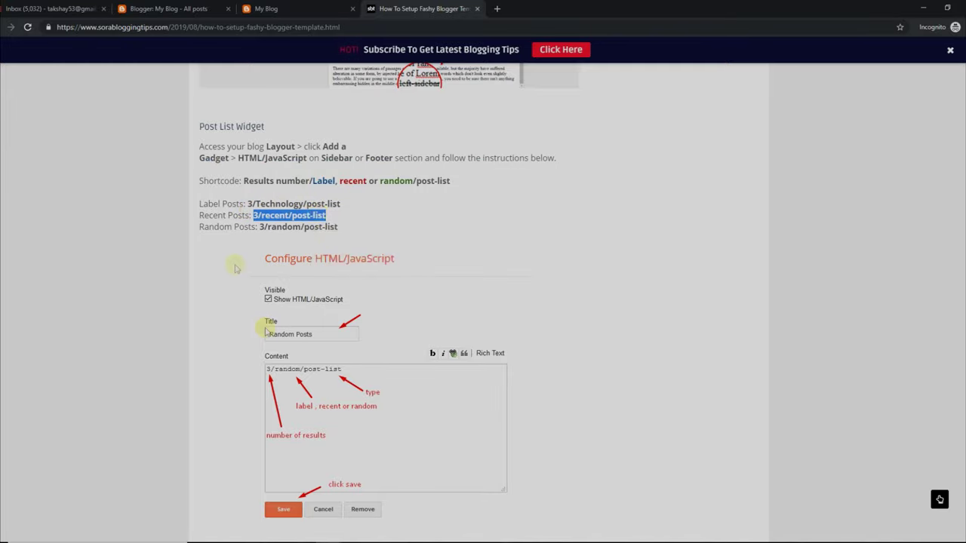
- Look over the demo blog's home page and its existing sidebar widgets
{"action": "left_click", "coordinate": [279, 7]}
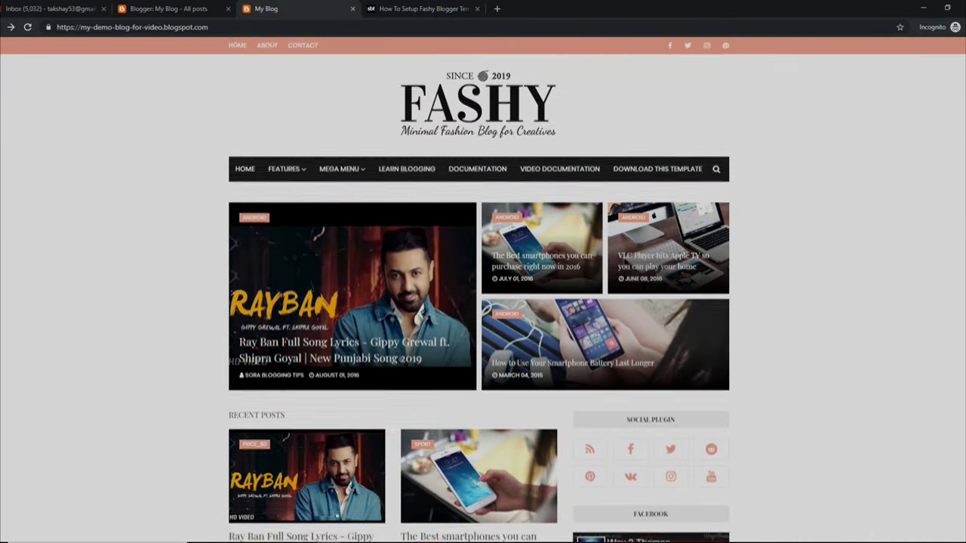
{"action": "scroll", "coordinate": [958, 302], "scroll_direction": "down", "scroll_amount": 5}
{"action": "scroll", "coordinate": [960, 362], "scroll_direction": "up", "scroll_amount": 4}
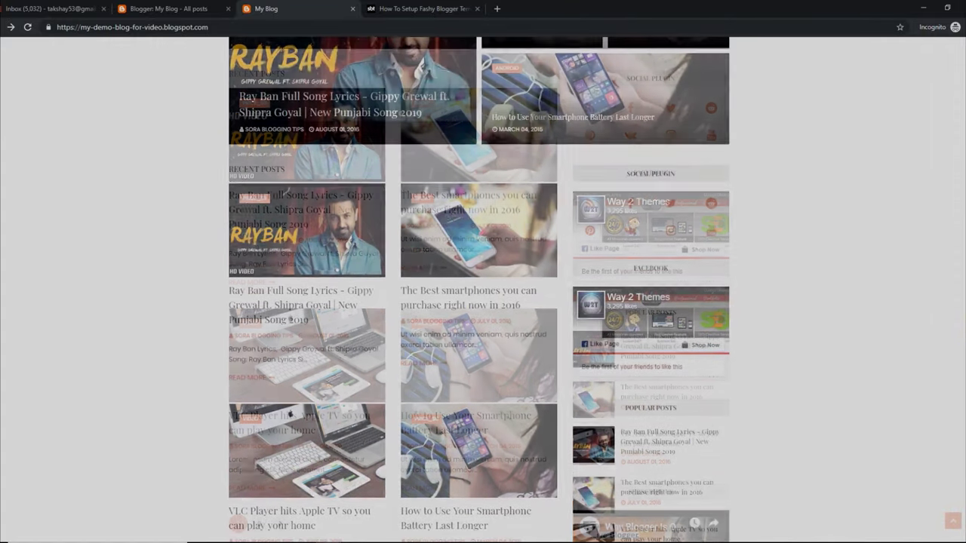
- Add an HTML/JavaScript gadget to the Sidebar Right (B) section of the blog layout with the content 3/recent/post-list and save it
{"action": "left_click", "coordinate": [173, 7]}
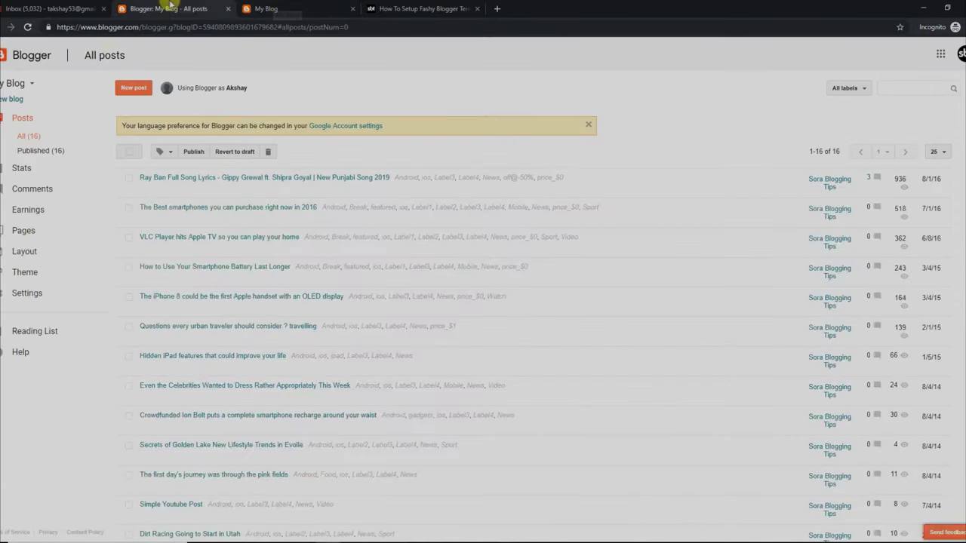
{"action": "left_click", "coordinate": [27, 272]}
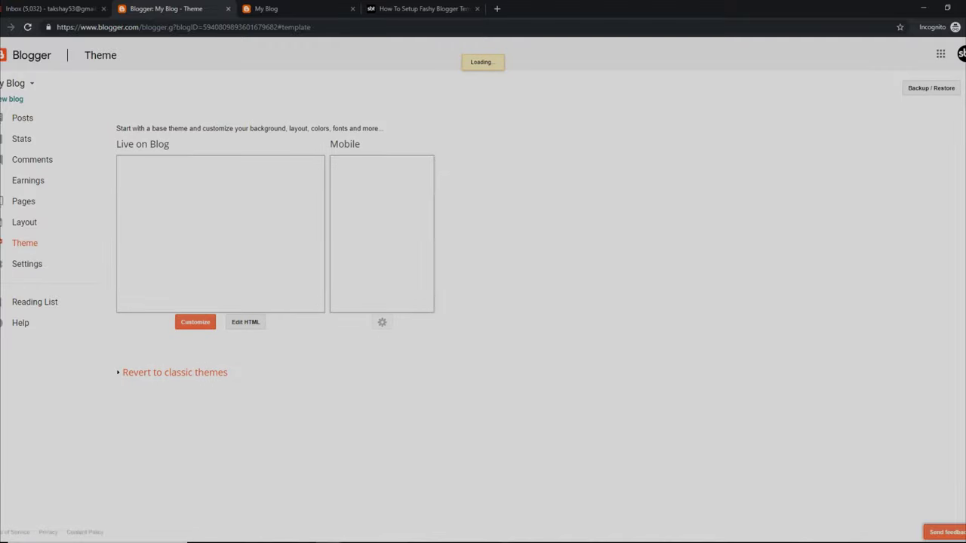
{"action": "left_click", "coordinate": [53, 222]}
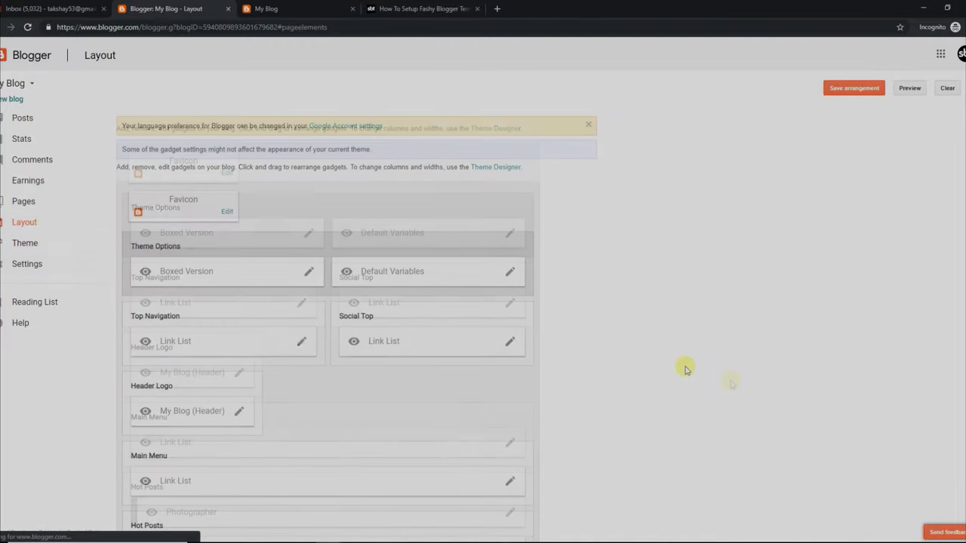
{"action": "scroll", "coordinate": [944, 328], "scroll_direction": "down", "scroll_amount": 7}
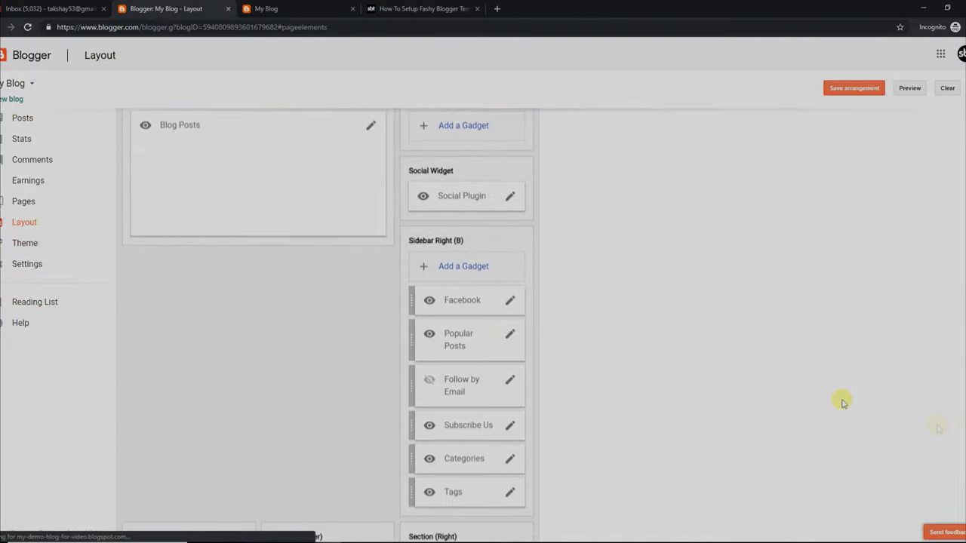
{"action": "left_click", "coordinate": [458, 267]}
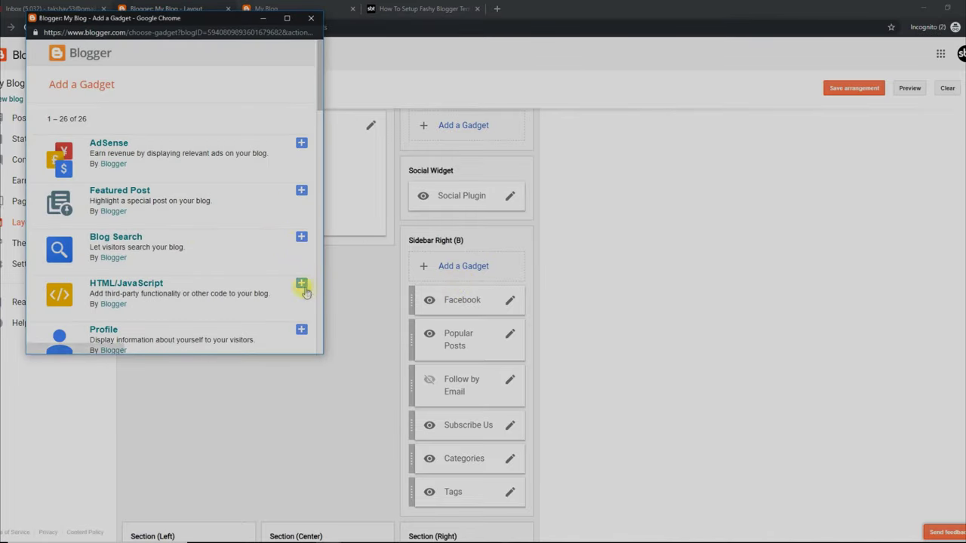
{"action": "right_click", "coordinate": [52, 199]}
{"action": "left_click", "coordinate": [136, 262]}
{"action": "left_click", "coordinate": [67, 335]}
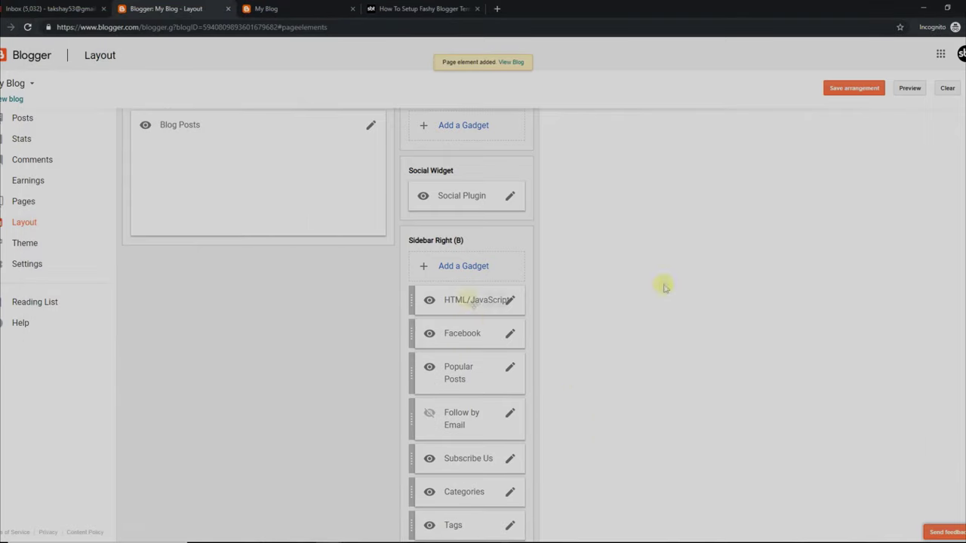
- Reload the demo blog's home page and check the recent posts list in its sidebar
{"action": "left_click", "coordinate": [325, 8]}
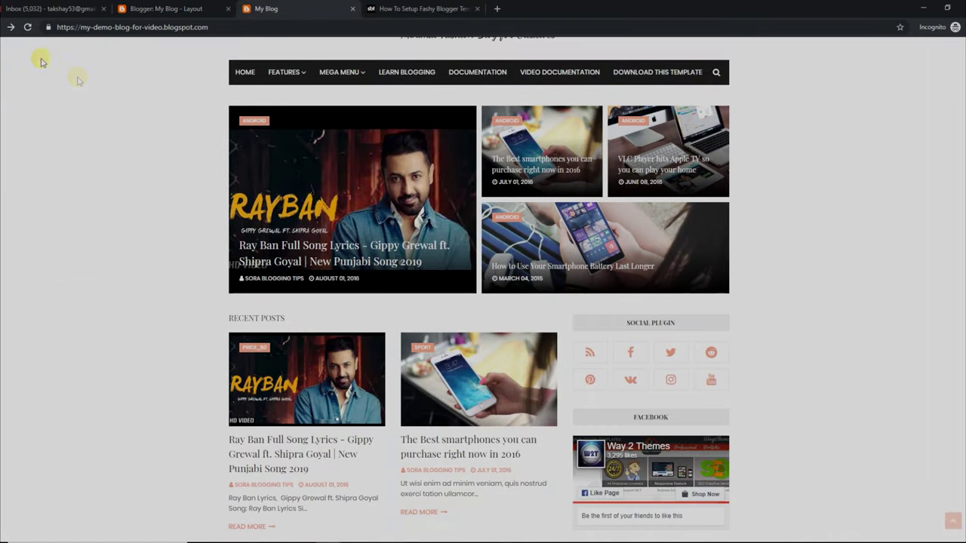
{"action": "left_click", "coordinate": [27, 29]}
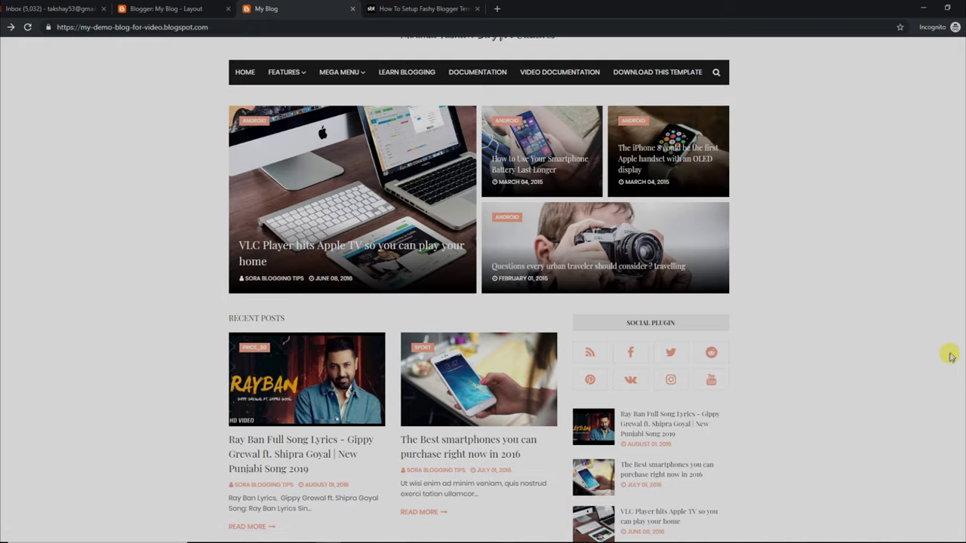
{"action": "scroll", "coordinate": [877, 287], "scroll_direction": "down", "scroll_amount": 3}
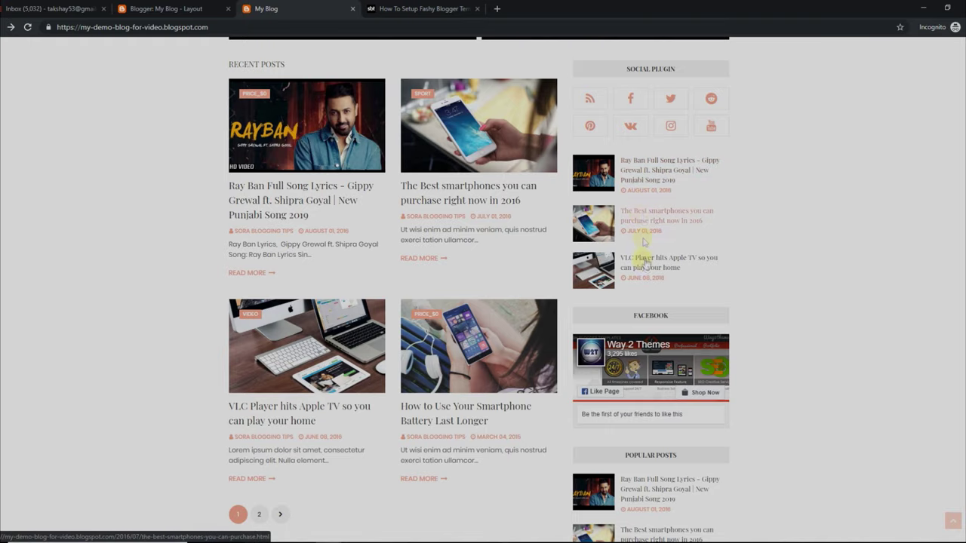
{"action": "scroll", "coordinate": [881, 267], "scroll_direction": "up", "scroll_amount": 4}
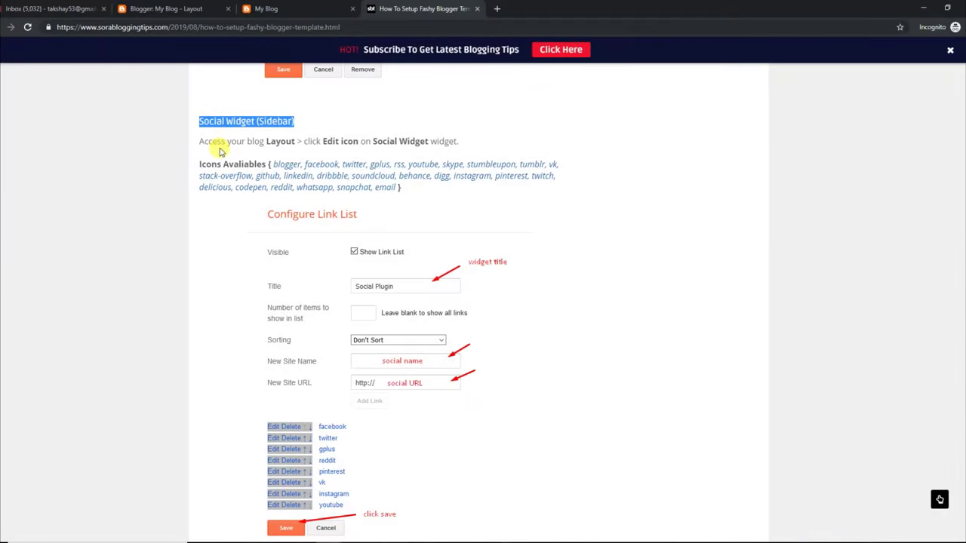
- Read the Social Widget (Sidebar) instructions and available icon names, and view the social icons on the demo blog
{"action": "left_click", "coordinate": [200, 143]}
{"action": "left_click_drag", "start_coordinate": [200, 141], "coordinate": [475, 141]}
{"action": "left_click_drag", "start_coordinate": [200, 166], "coordinate": [384, 189]}
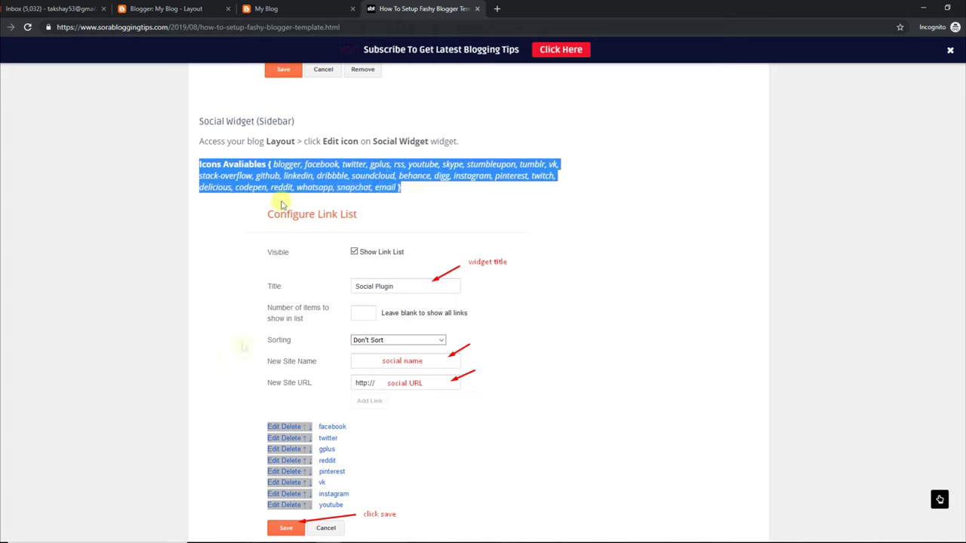
{"action": "scroll", "coordinate": [483, 302], "scroll_direction": "up", "scroll_amount": 5}
{"action": "scroll", "coordinate": [483, 302], "scroll_direction": "down", "scroll_amount": 8}
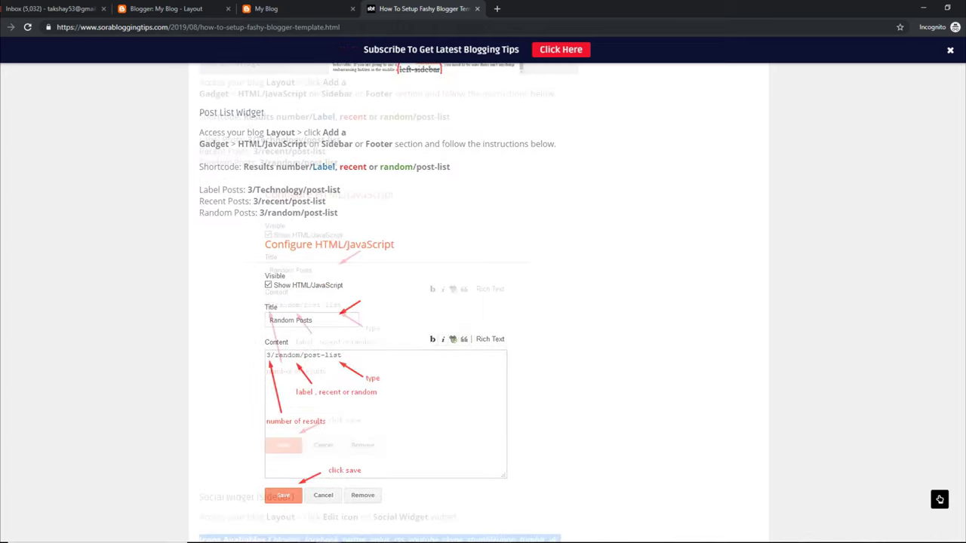
{"action": "scroll", "coordinate": [243, 349], "scroll_direction": "up", "scroll_amount": 3}
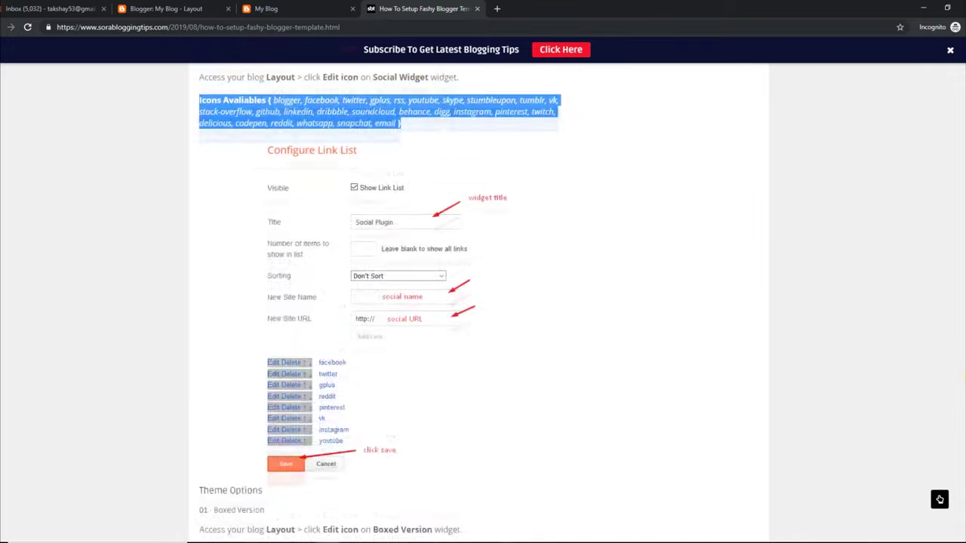
{"action": "left_click", "coordinate": [244, 8]}
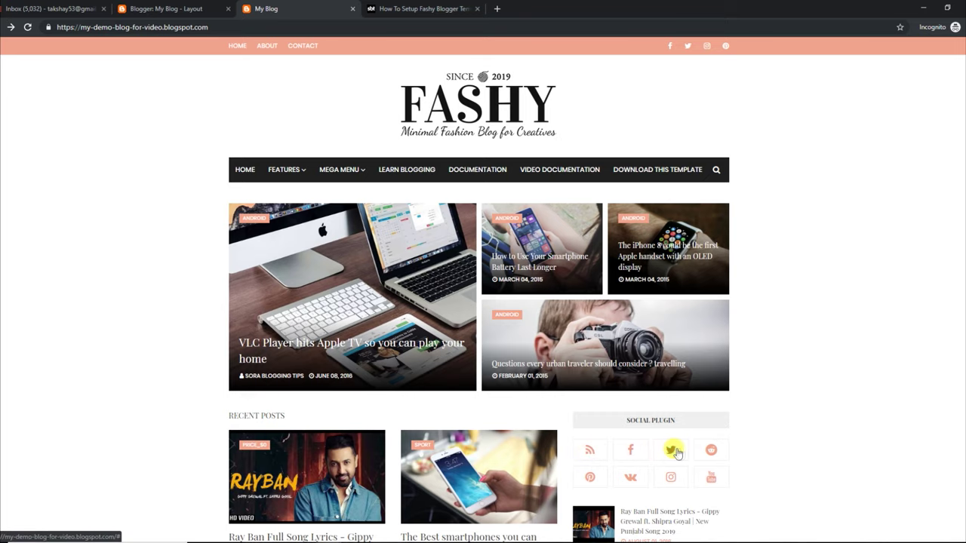
- Delete the rss link from the Social Plugin widget, save it and reload the demo blog to check the icons
{"action": "left_click", "coordinate": [199, 7]}
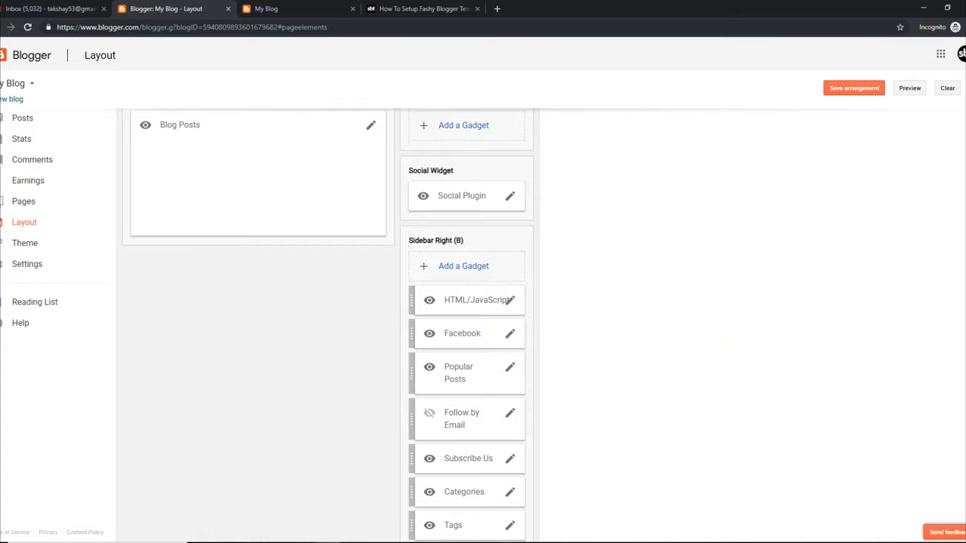
{"action": "scroll", "coordinate": [526, 267], "scroll_direction": "up", "scroll_amount": 2}
{"action": "left_click", "coordinate": [507, 300]}
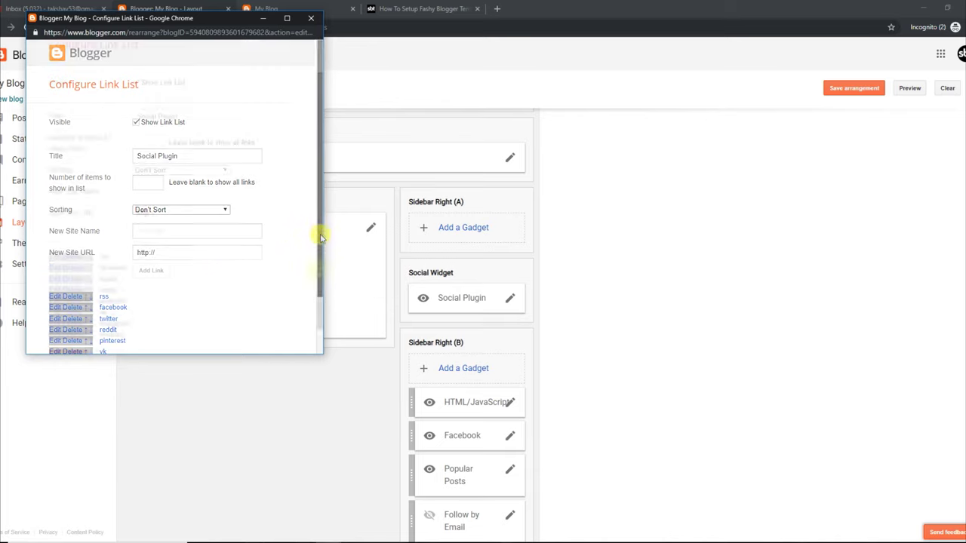
{"action": "scroll", "coordinate": [317, 173], "scroll_direction": "down", "scroll_amount": 1}
{"action": "left_click", "coordinate": [69, 235]}
{"action": "scroll", "coordinate": [311, 334], "scroll_direction": "down", "scroll_amount": 2}
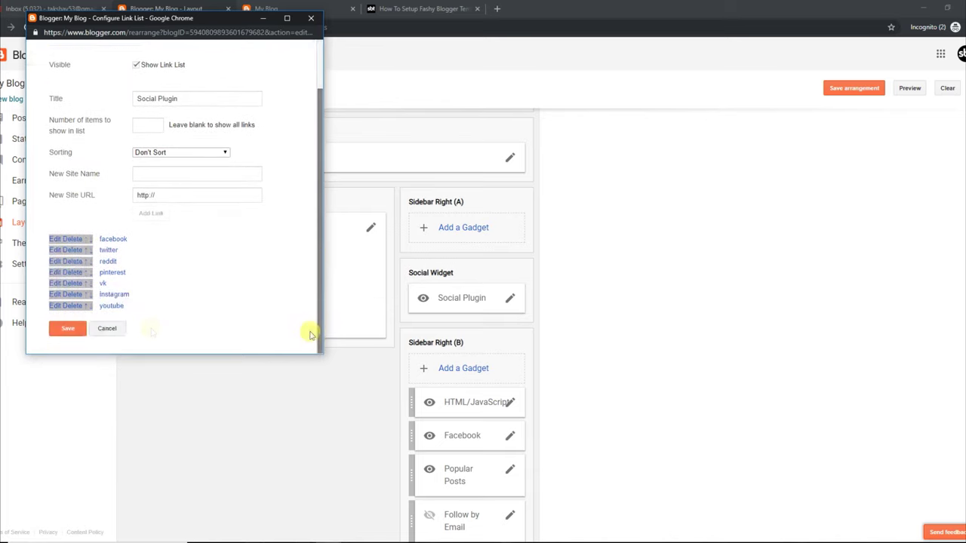
{"action": "left_click", "coordinate": [68, 329]}
{"action": "left_click", "coordinate": [302, 9]}
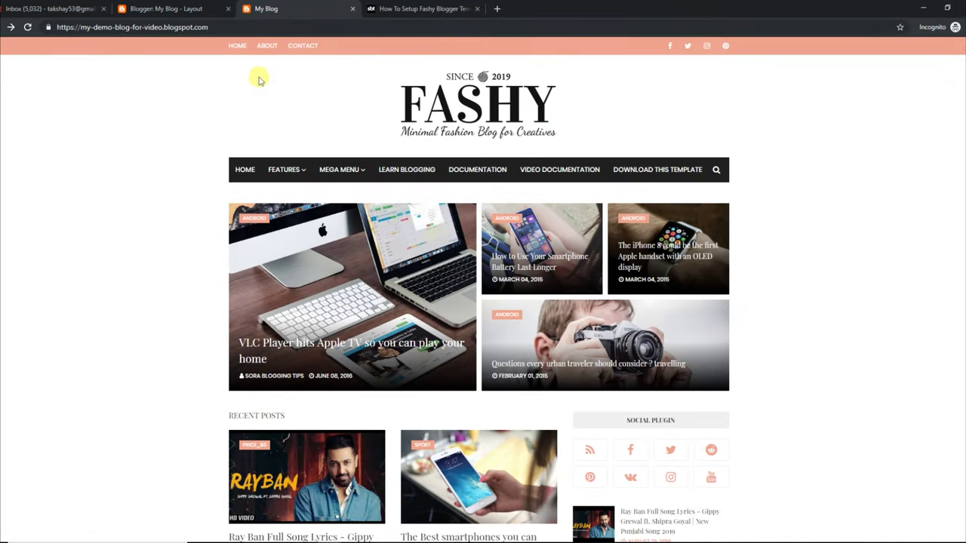
{"action": "left_click", "coordinate": [27, 28]}
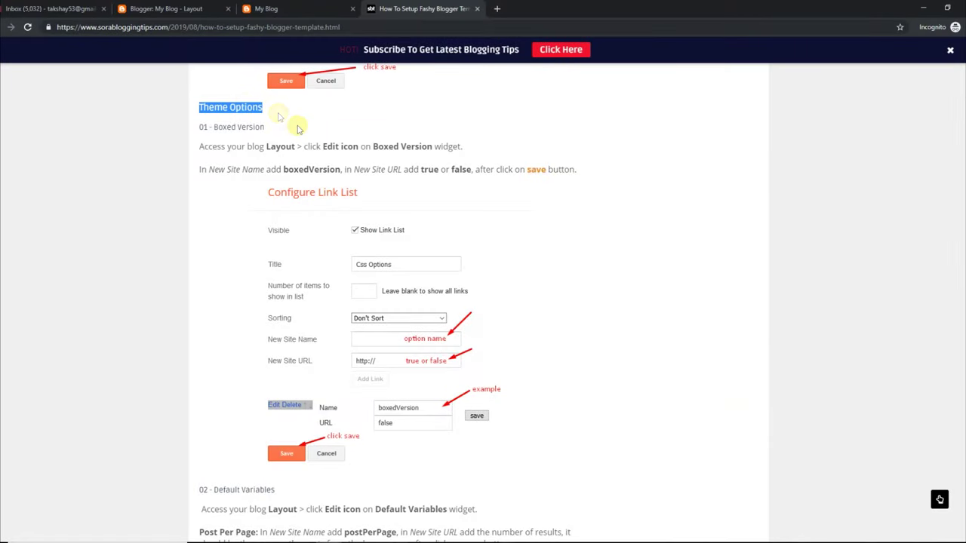
- Read the Boxed Version instructions under Theme Options in the template documentation
{"action": "left_click", "coordinate": [214, 128]}
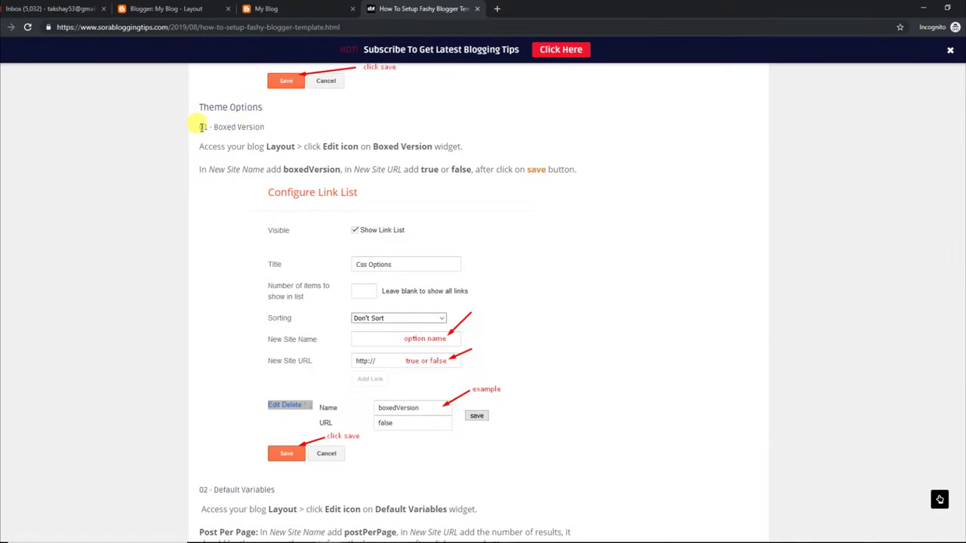
{"action": "left_click_drag", "start_coordinate": [268, 130], "coordinate": [456, 148]}
{"action": "left_click_drag", "start_coordinate": [202, 168], "coordinate": [583, 176]}
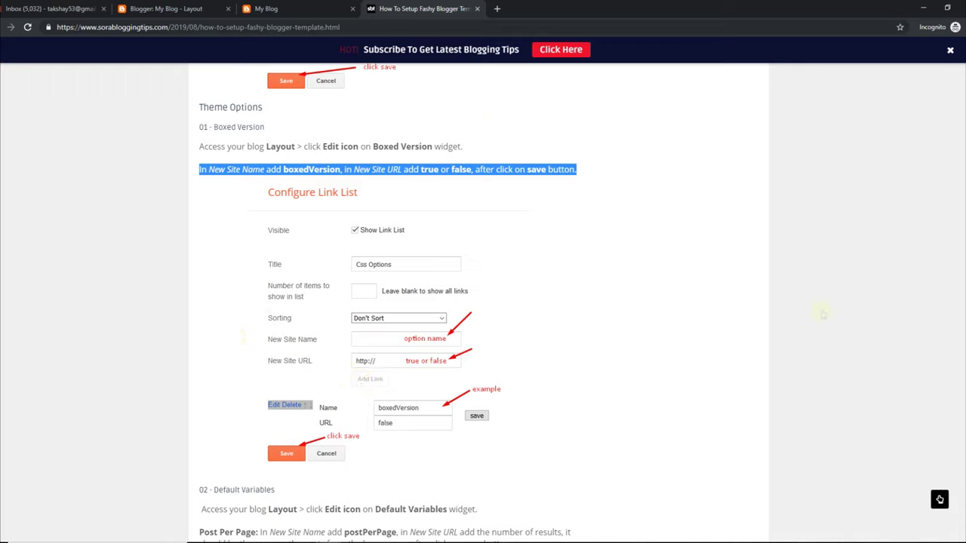
- Read the Default Variables instructions for posts per page, fixed sidebar, comments system and Disqus shortname
{"action": "scroll", "coordinate": [963, 367], "scroll_direction": "down", "scroll_amount": 4}
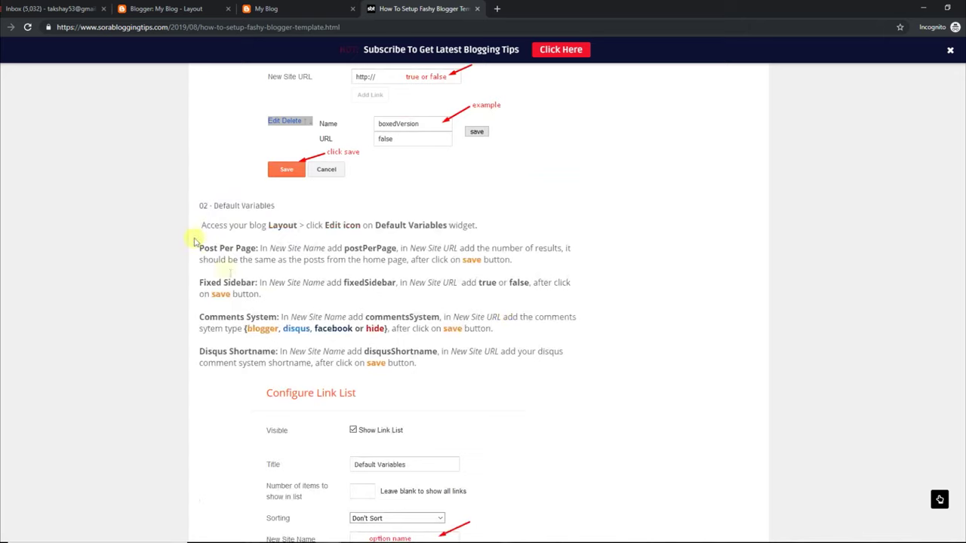
{"action": "left_click_drag", "start_coordinate": [201, 205], "coordinate": [271, 205]}
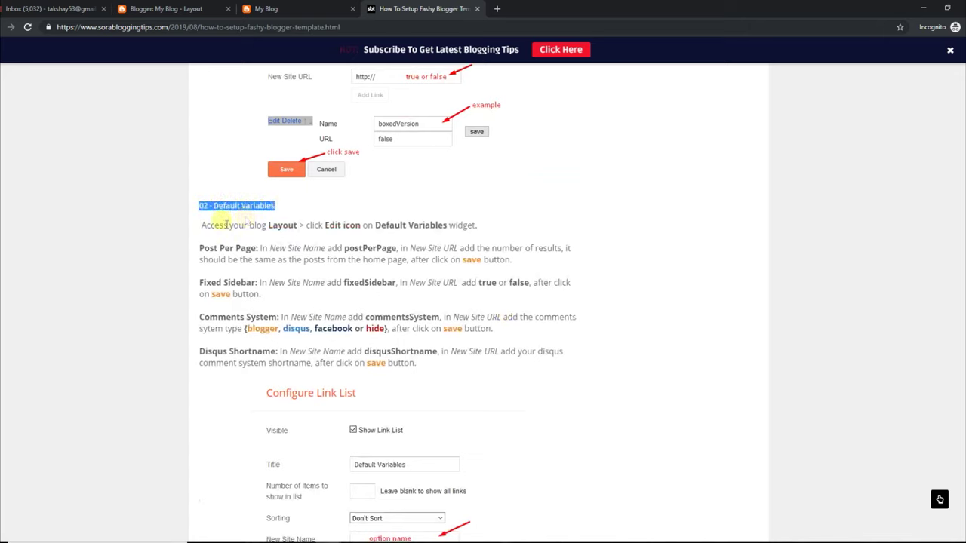
{"action": "left_click_drag", "start_coordinate": [202, 224], "coordinate": [484, 226]}
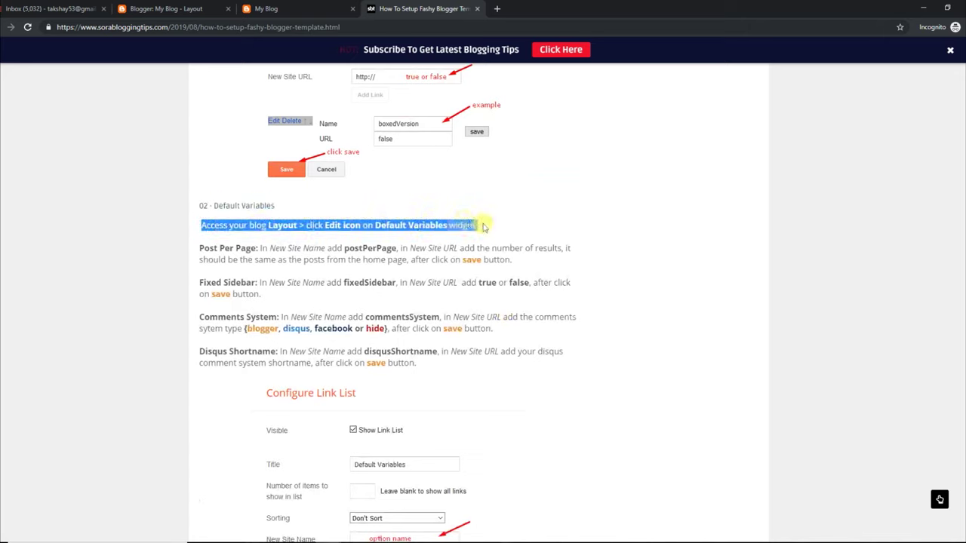
{"action": "left_click_drag", "start_coordinate": [198, 249], "coordinate": [371, 249]}
{"action": "left_click_drag", "start_coordinate": [447, 249], "coordinate": [510, 259]}
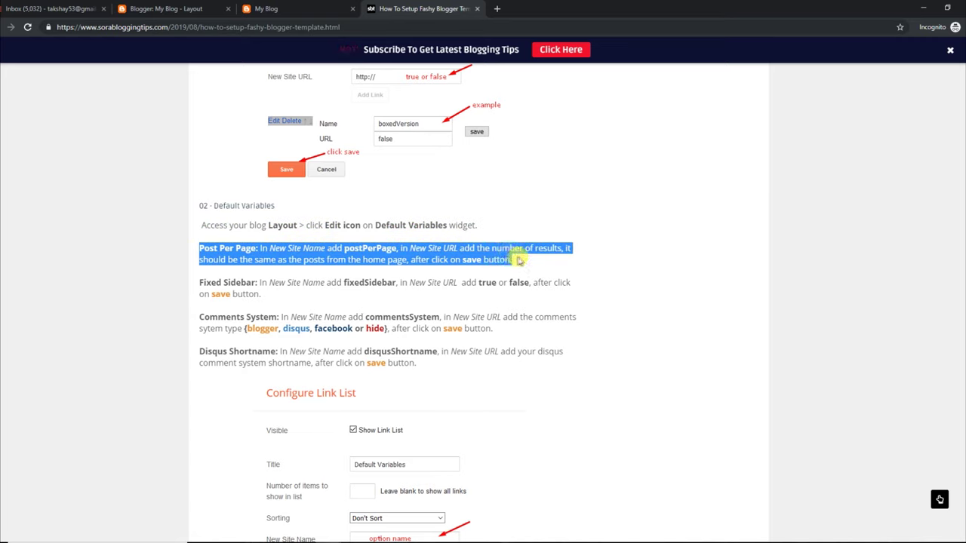
{"action": "left_click", "coordinate": [305, 285]}
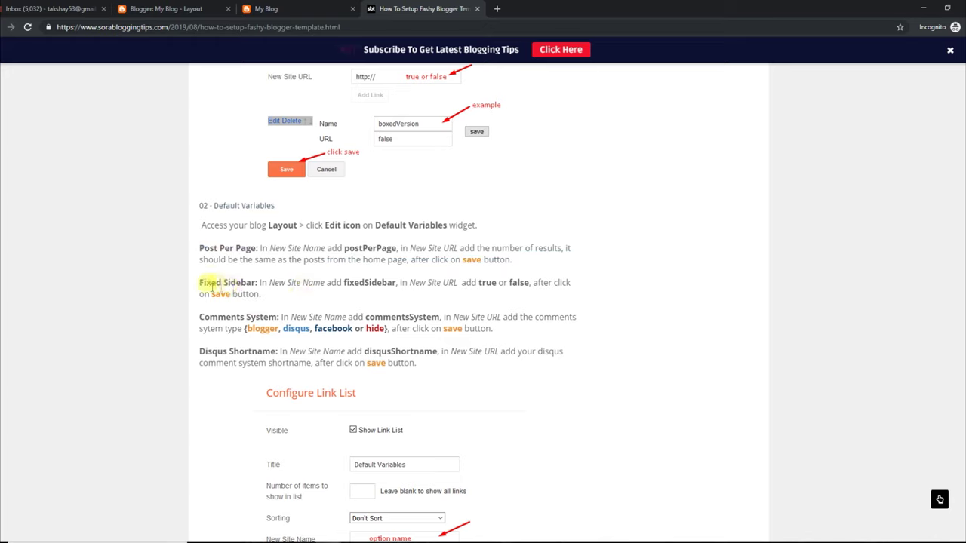
{"action": "left_click_drag", "start_coordinate": [199, 282], "coordinate": [550, 295]}
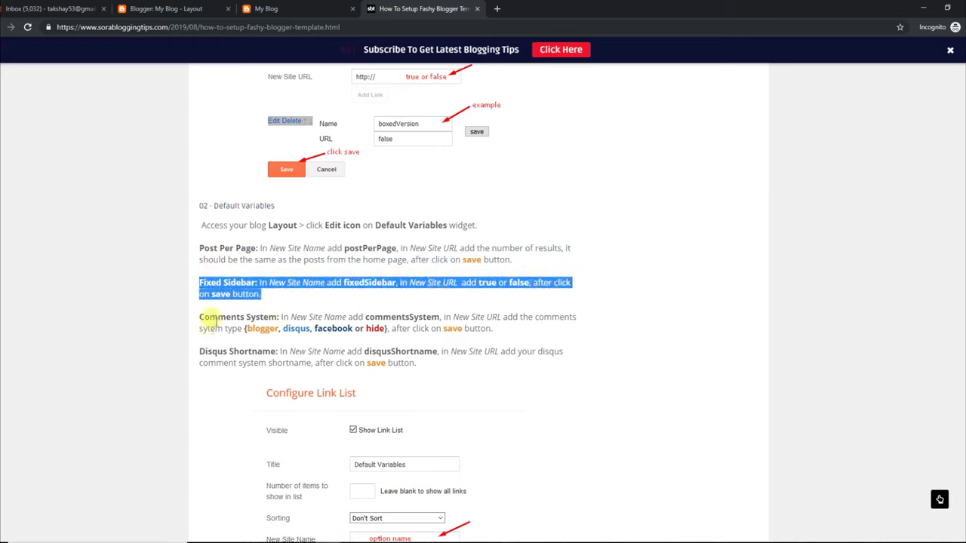
{"action": "left_click_drag", "start_coordinate": [201, 318], "coordinate": [541, 330]}
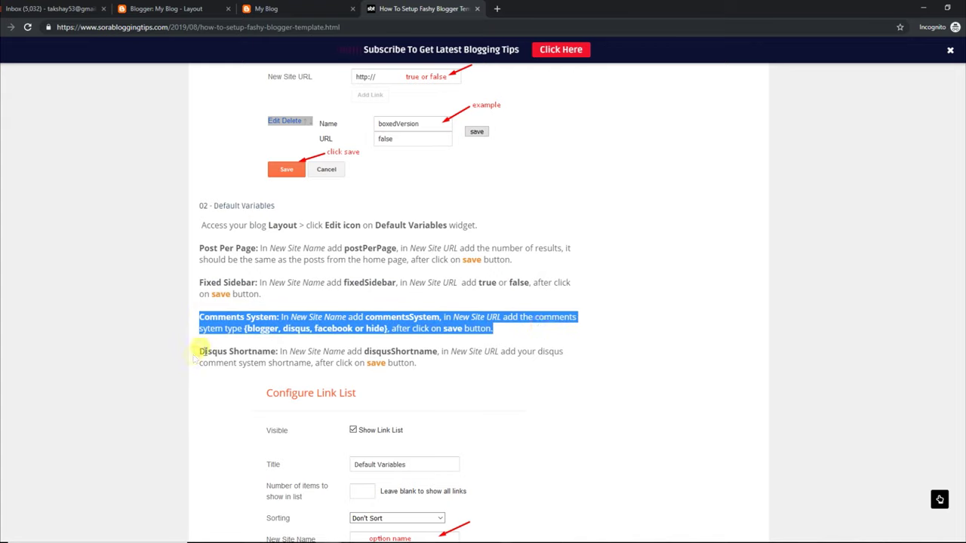
{"action": "left_click_drag", "start_coordinate": [201, 352], "coordinate": [484, 361]}
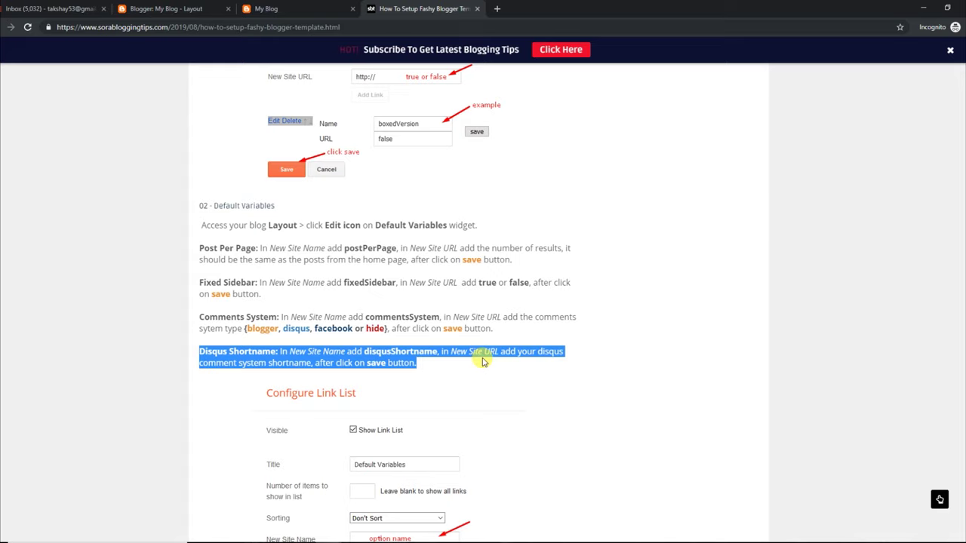
- Set the boxedVersion link to true in the Boxed Version widget, save it and reload the demo blog to check
{"action": "left_click", "coordinate": [458, 309]}
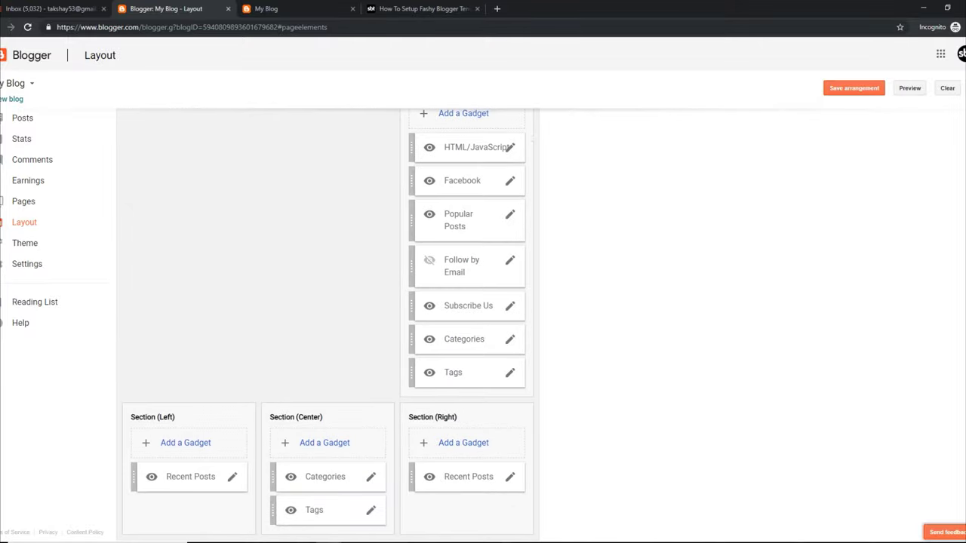
{"action": "scroll", "coordinate": [329, 325], "scroll_direction": "up", "scroll_amount": 7}
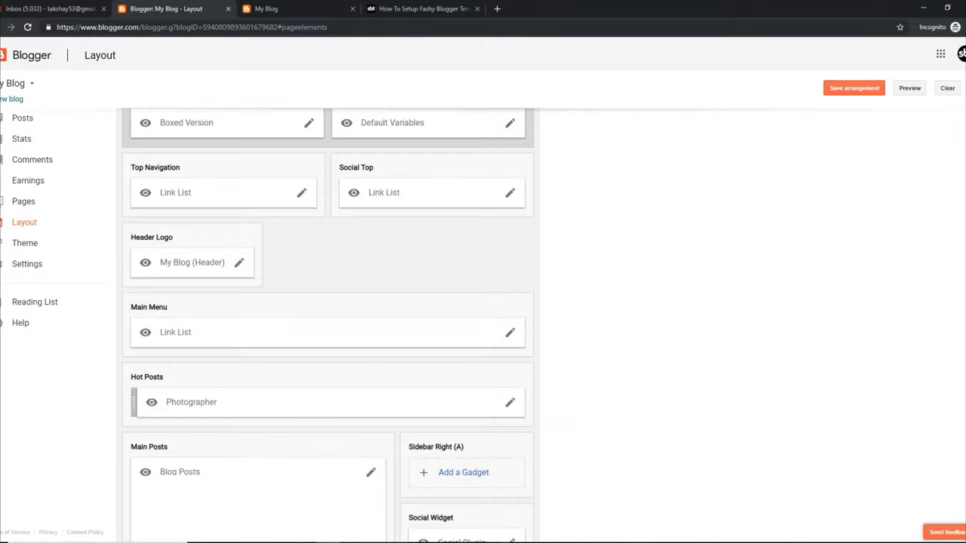
{"action": "scroll", "coordinate": [256, 252], "scroll_direction": "up", "scroll_amount": 2}
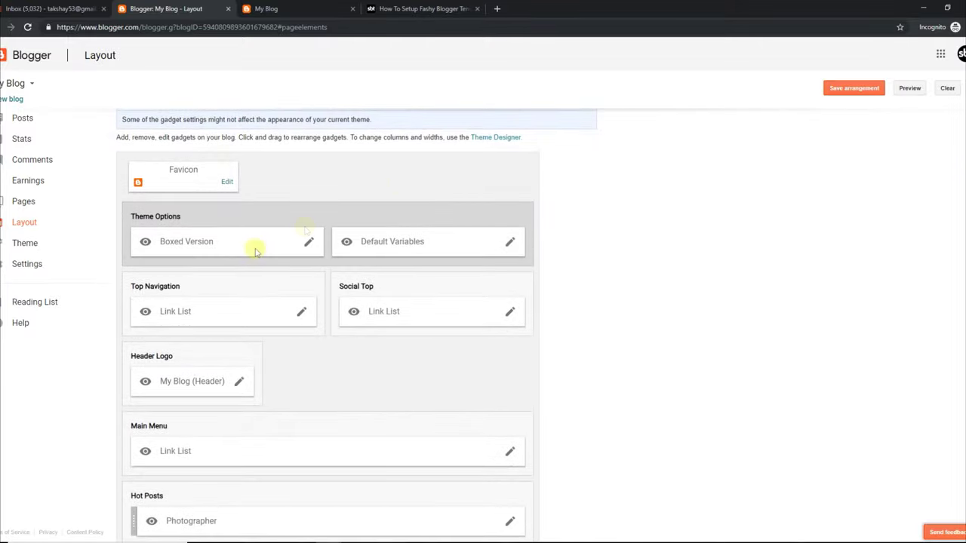
{"action": "left_click", "coordinate": [306, 242]}
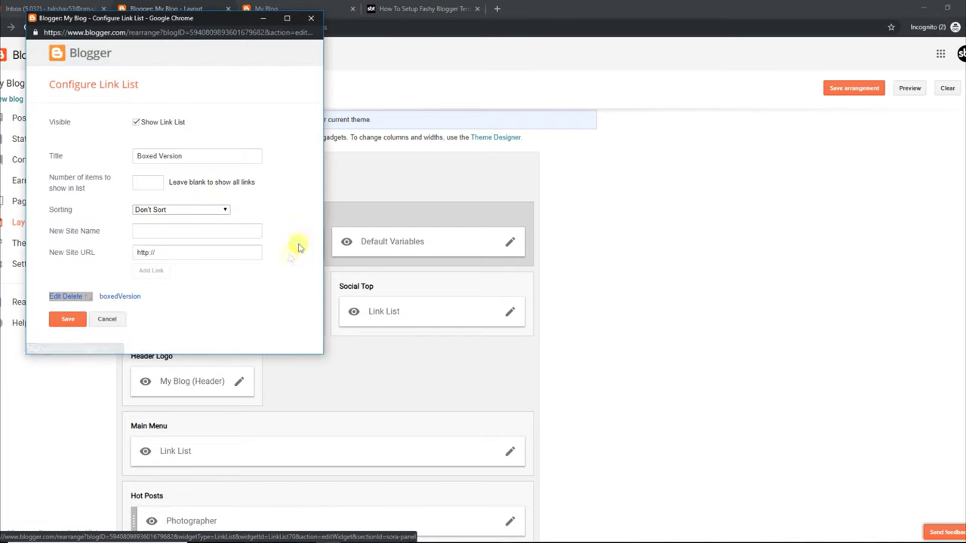
{"action": "left_click", "coordinate": [56, 295]}
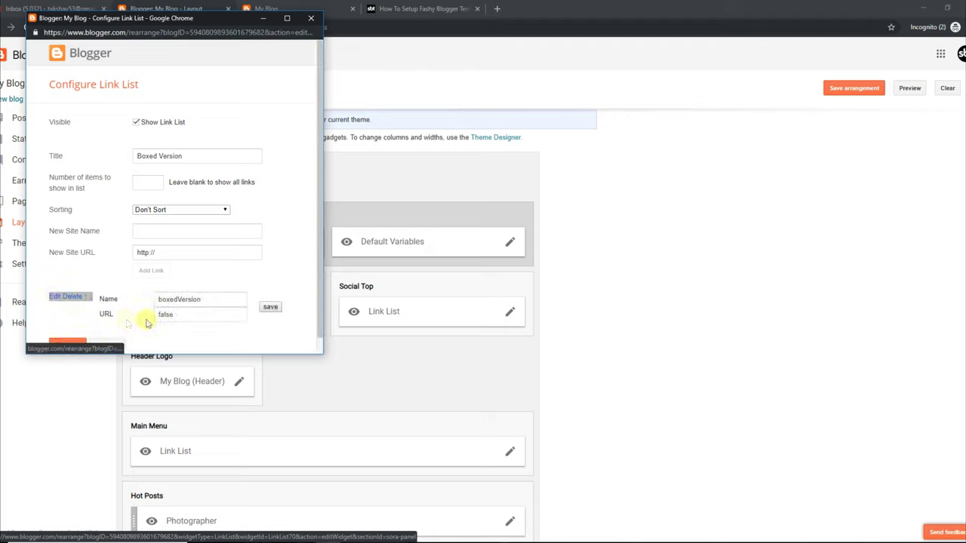
{"action": "left_click", "coordinate": [179, 315]}
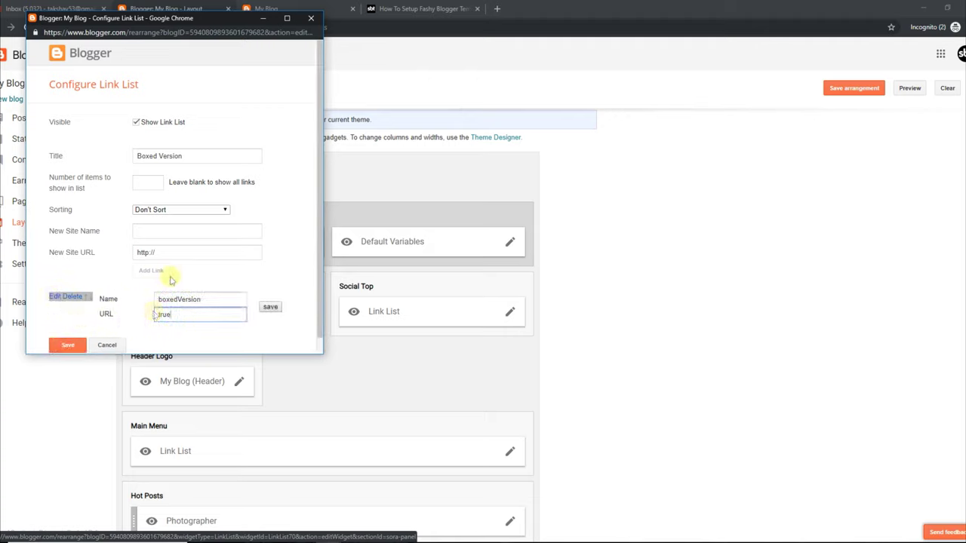
{"action": "left_click", "coordinate": [270, 307]}
{"action": "left_click", "coordinate": [67, 320]}
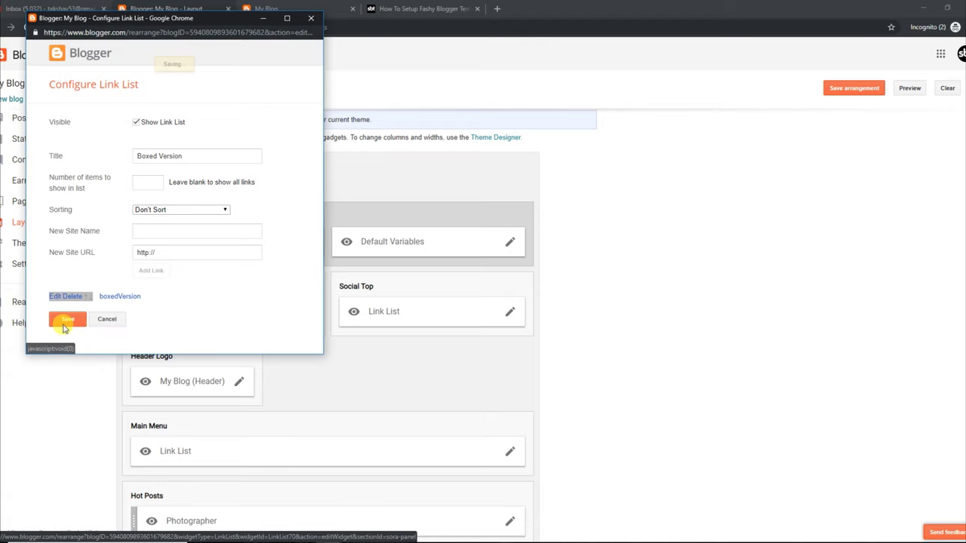
{"action": "left_click", "coordinate": [276, 9]}
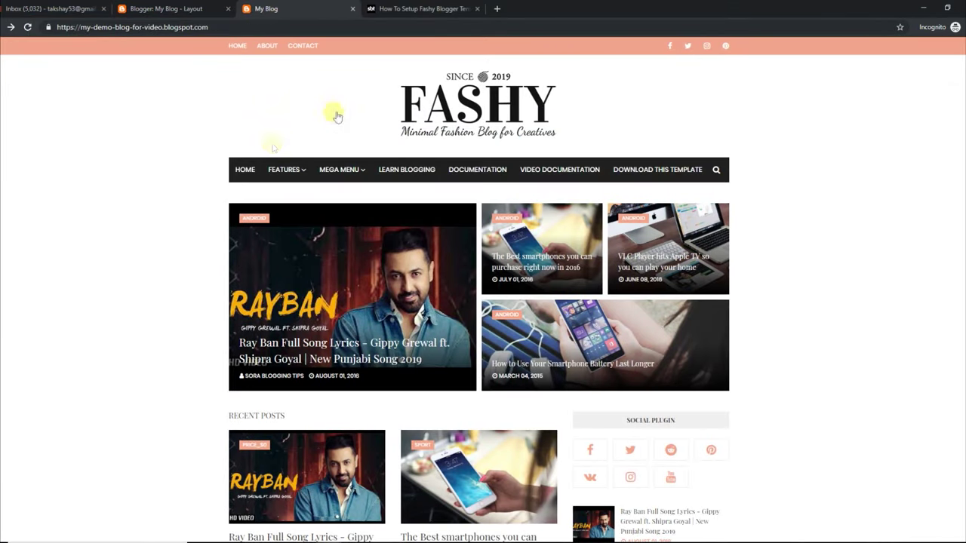
{"action": "left_click", "coordinate": [27, 27]}
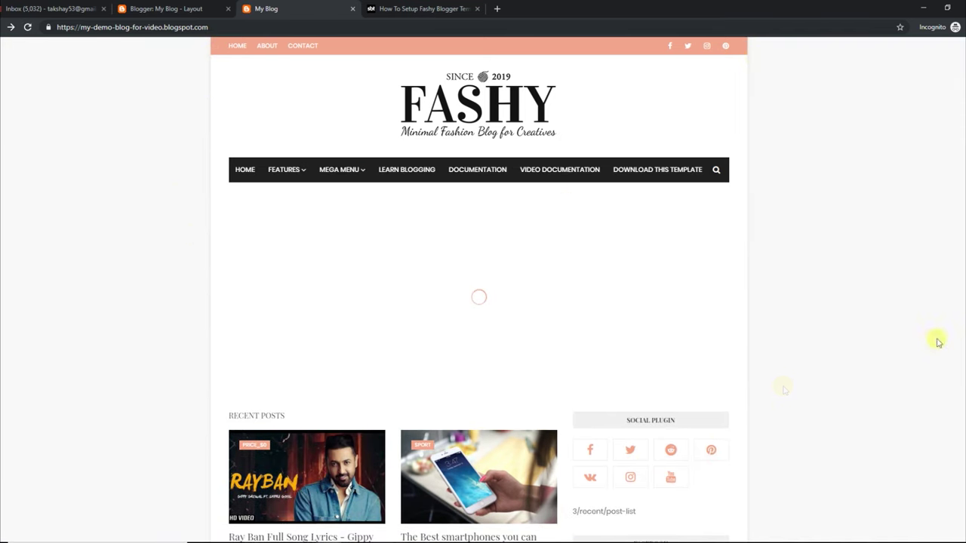
- Open the Default Variables widget and examine the values of its disqusShortname and commentsSystem links
{"action": "left_click", "coordinate": [216, 10]}
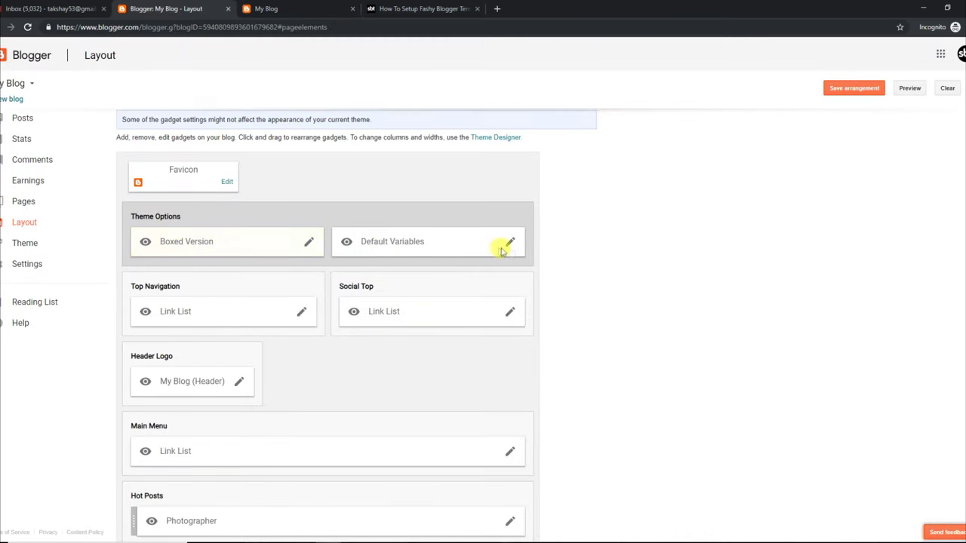
{"action": "left_click", "coordinate": [502, 248]}
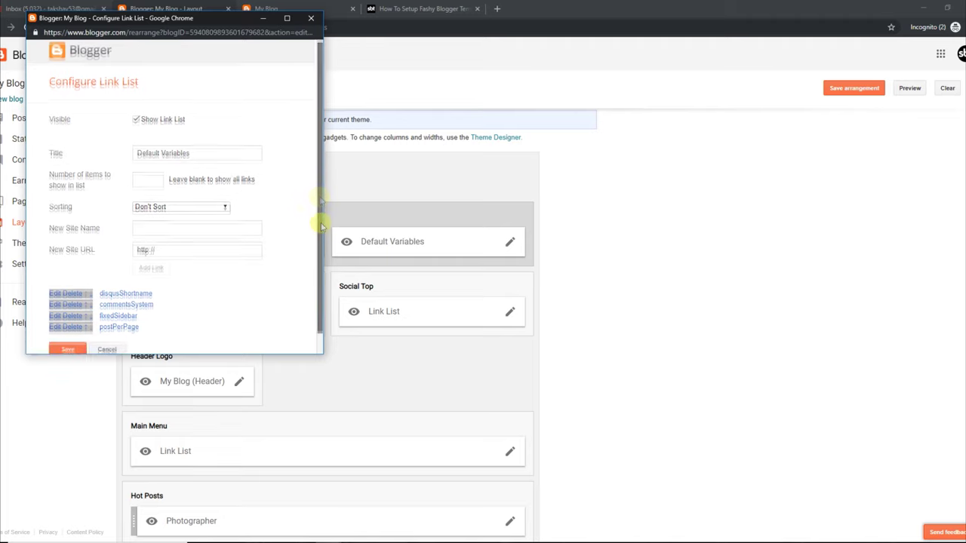
{"action": "scroll", "coordinate": [188, 256], "scroll_direction": "down", "scroll_amount": 1}
{"action": "left_click", "coordinate": [56, 272]}
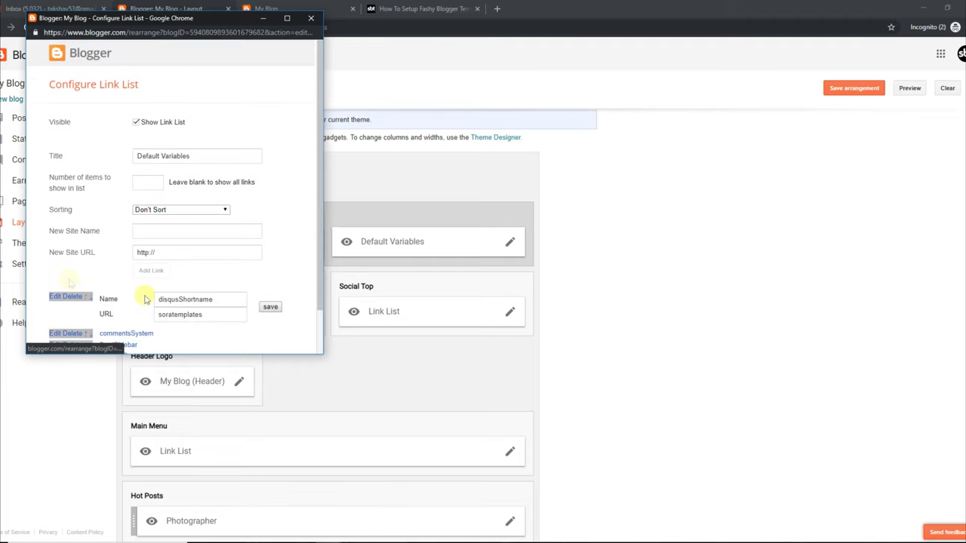
{"action": "scroll", "coordinate": [320, 271], "scroll_direction": "down", "scroll_amount": 1}
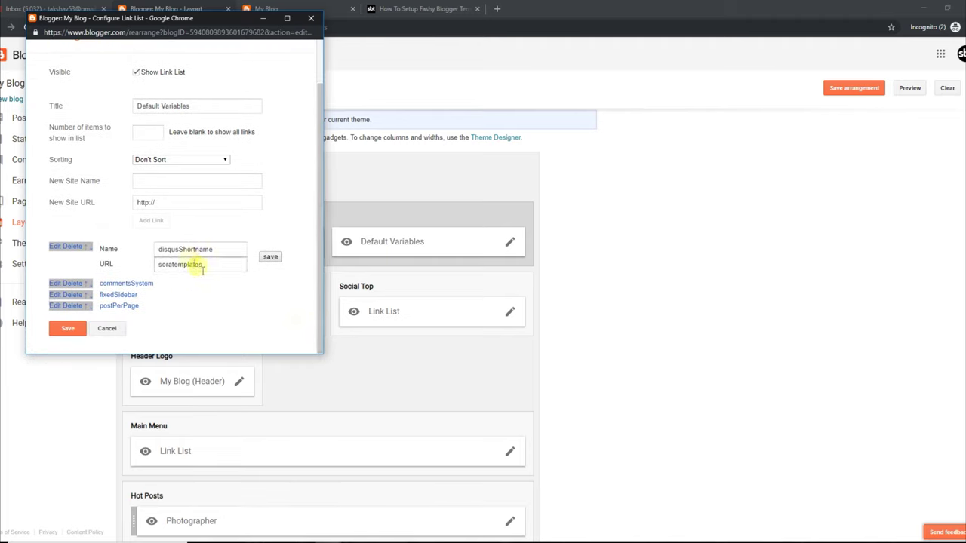
{"action": "left_click", "coordinate": [59, 283]}
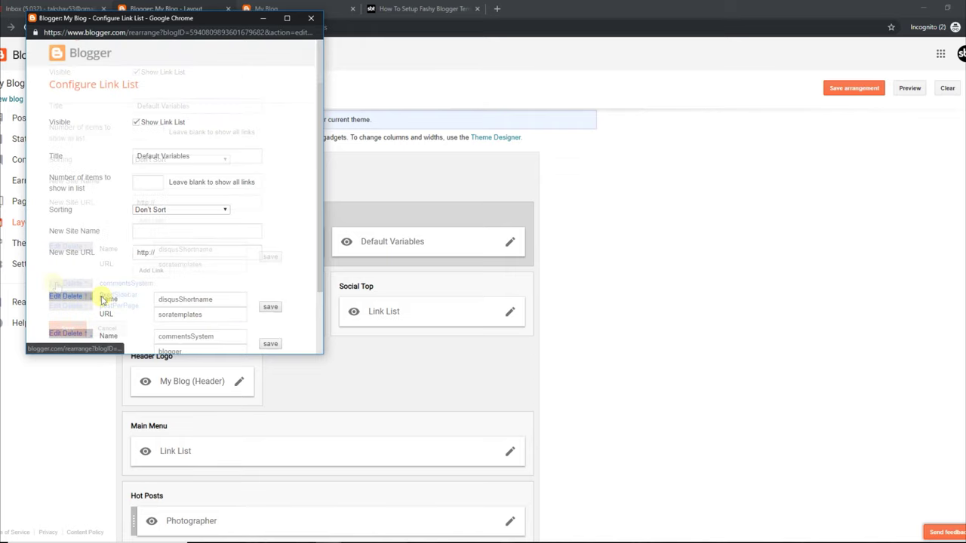
{"action": "scroll", "coordinate": [321, 271], "scroll_direction": "down", "scroll_amount": 2}
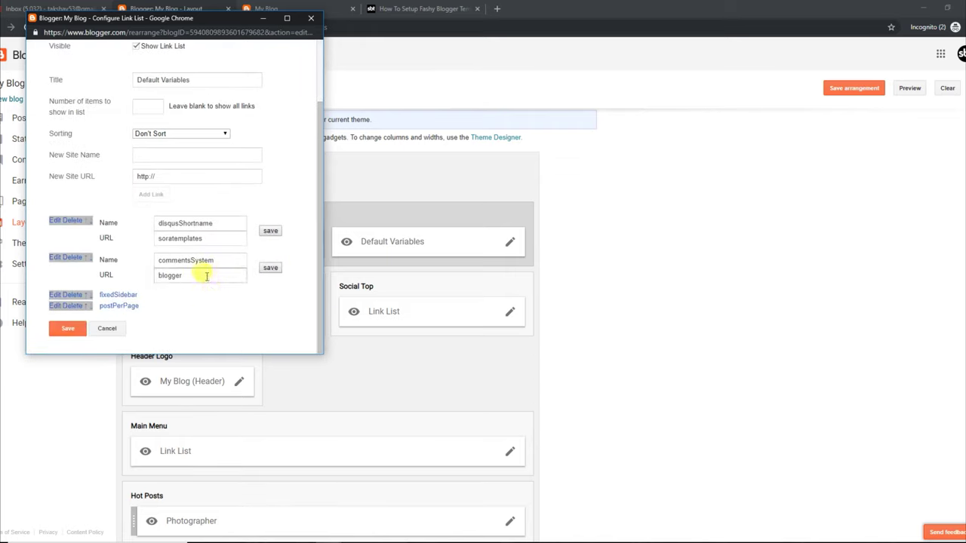
{"action": "left_click_drag", "start_coordinate": [202, 275], "coordinate": [153, 280]}
- Open the fixedSidebar and postPerPage links for editing to review their values, and save the Default Variables widget
{"action": "left_click", "coordinate": [58, 294]}
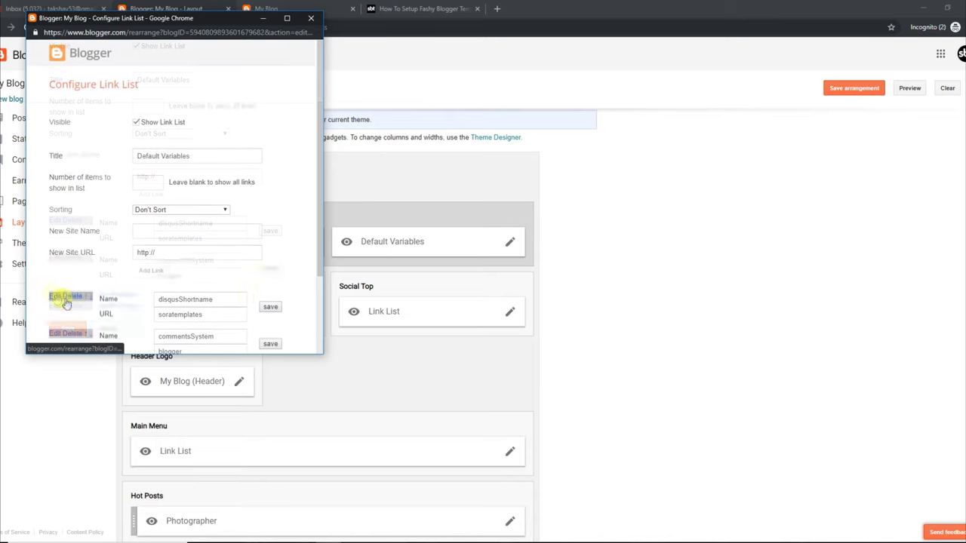
{"action": "scroll", "coordinate": [313, 259], "scroll_direction": "down", "scroll_amount": 3}
{"action": "left_click_drag", "start_coordinate": [191, 297], "coordinate": [149, 302]}
{"action": "left_click", "coordinate": [174, 317]}
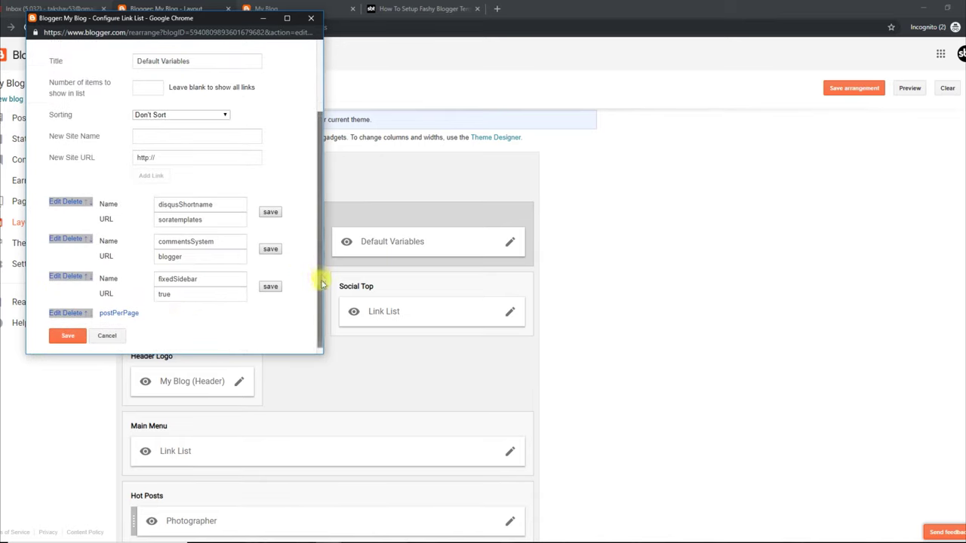
{"action": "scroll", "coordinate": [319, 277], "scroll_direction": "down", "scroll_amount": 1}
{"action": "left_click", "coordinate": [60, 305]}
{"action": "scroll", "coordinate": [317, 226], "scroll_direction": "down", "scroll_amount": 4}
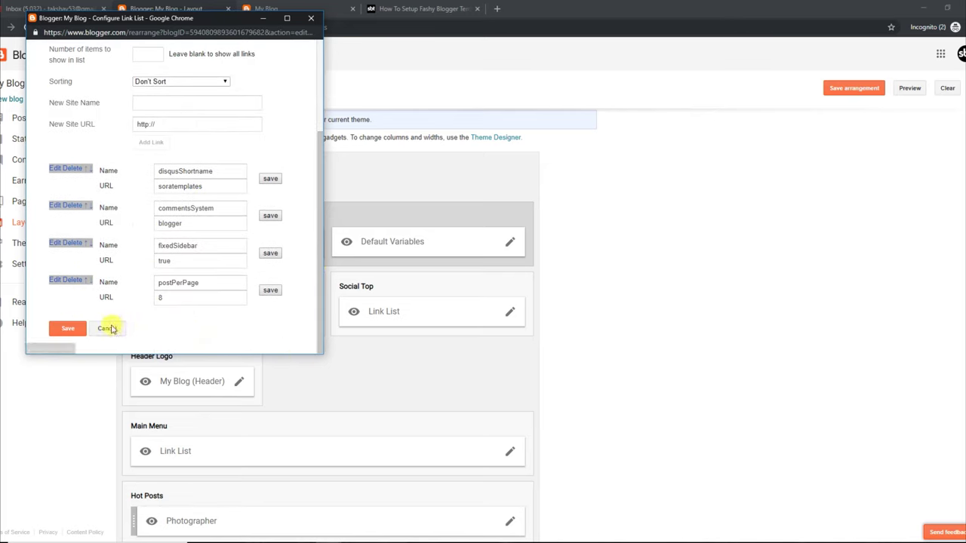
{"action": "left_click", "coordinate": [86, 333]}
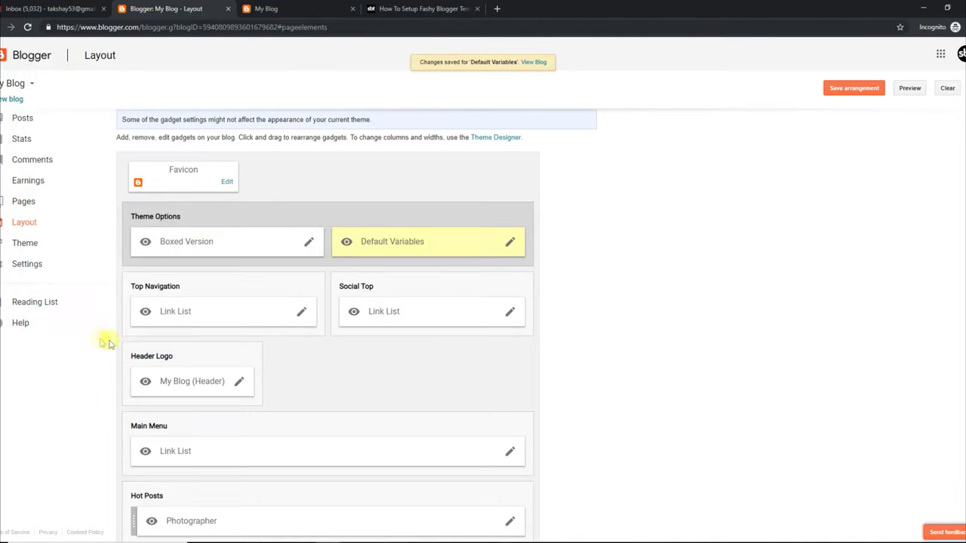
- Read the Facebook Page Plugin instructions and embed code in the documentation, and view the Facebook widget on the demo blog
{"action": "left_click", "coordinate": [312, 9]}
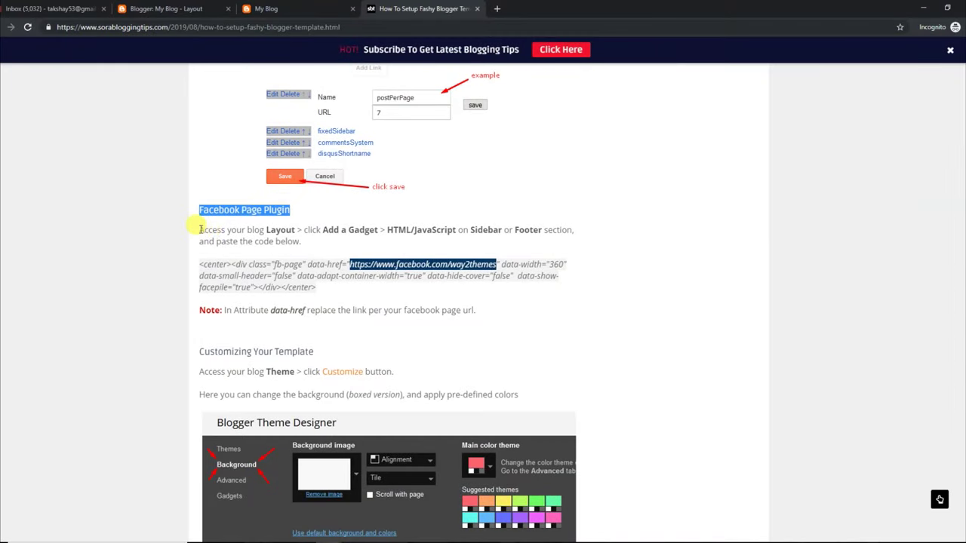
{"action": "left_click_drag", "start_coordinate": [200, 229], "coordinate": [397, 243]}
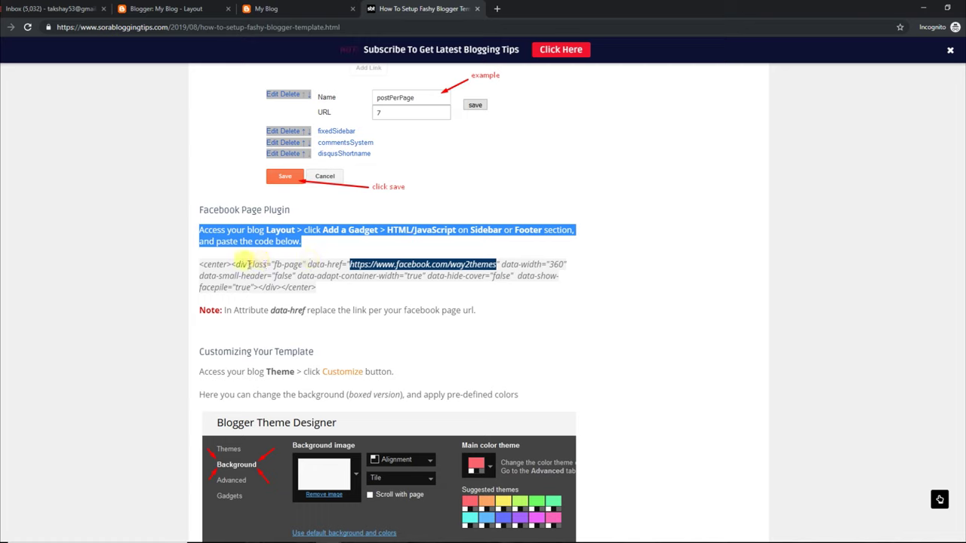
{"action": "left_click_drag", "start_coordinate": [202, 263], "coordinate": [329, 296]}
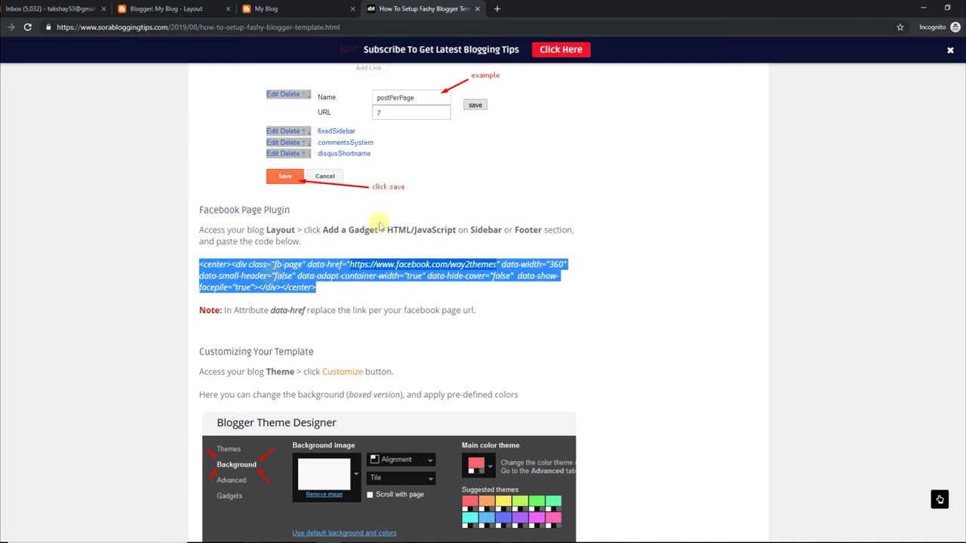
{"action": "left_click", "coordinate": [249, 8]}
{"action": "scroll", "coordinate": [670, 332], "scroll_direction": "down", "scroll_amount": 5}
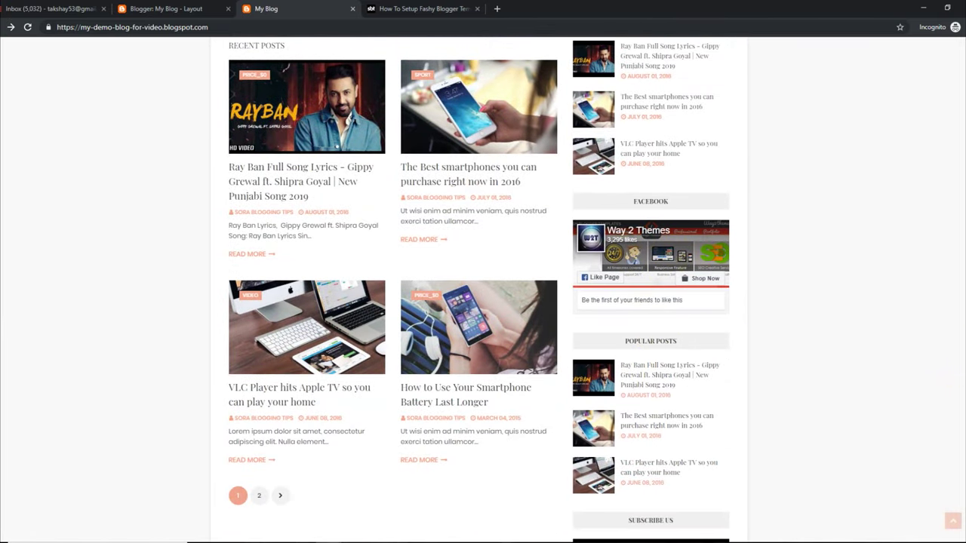
{"action": "scroll", "coordinate": [479, 287], "scroll_direction": "up", "scroll_amount": 5}
- Open the Facebook gadget in Sidebar Right (B), highlight the page name in its data-href link and save the gadget
{"action": "left_click", "coordinate": [161, 9]}
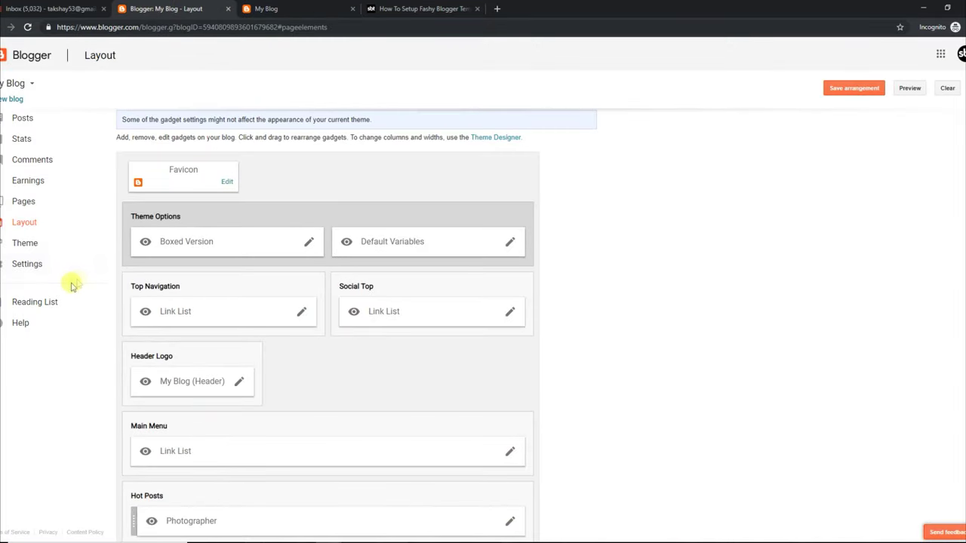
{"action": "scroll", "coordinate": [949, 289], "scroll_direction": "down", "scroll_amount": 10}
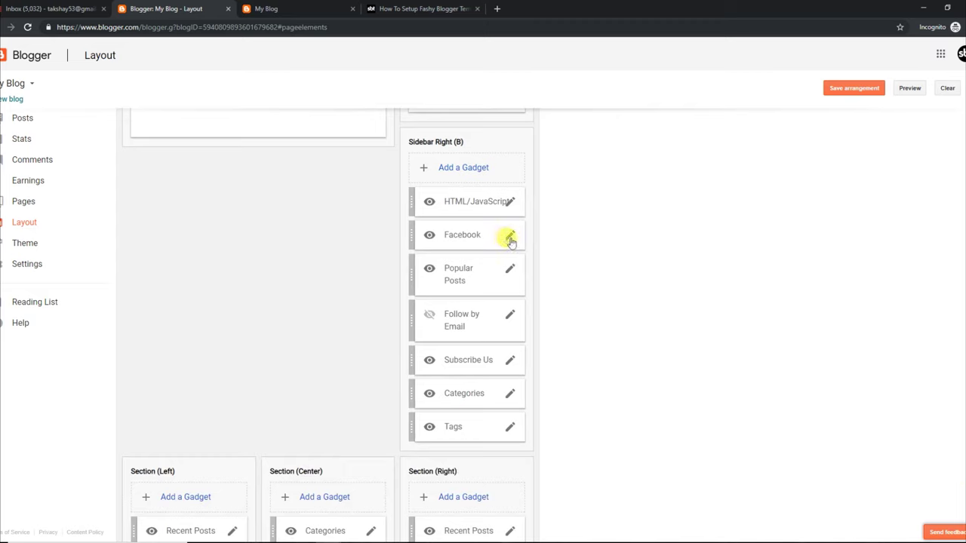
{"action": "left_click", "coordinate": [510, 239]}
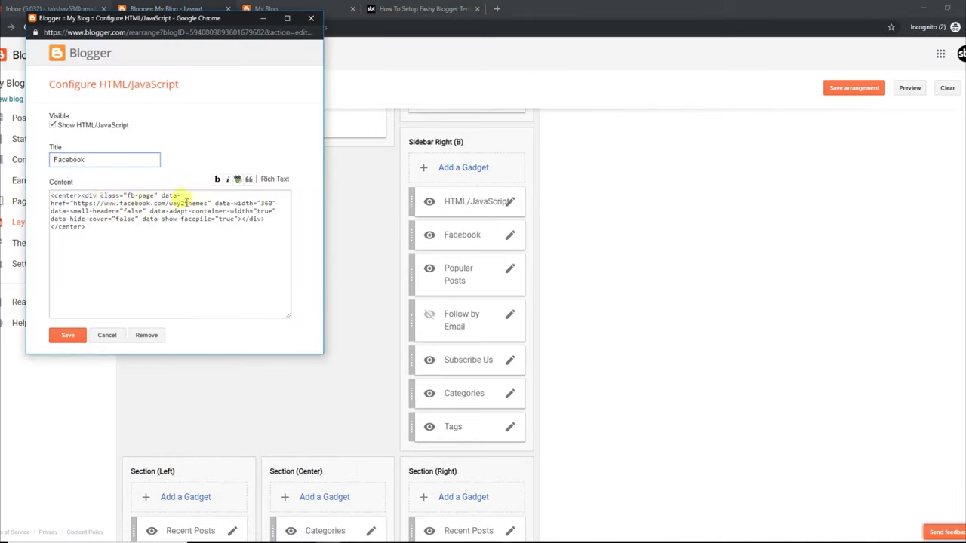
{"action": "left_click", "coordinate": [171, 203]}
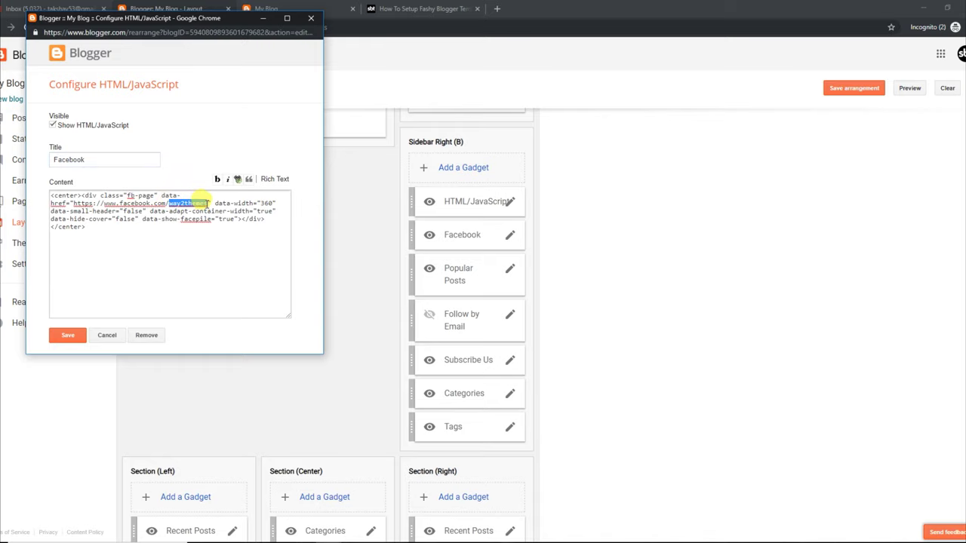
{"action": "left_click", "coordinate": [67, 335]}
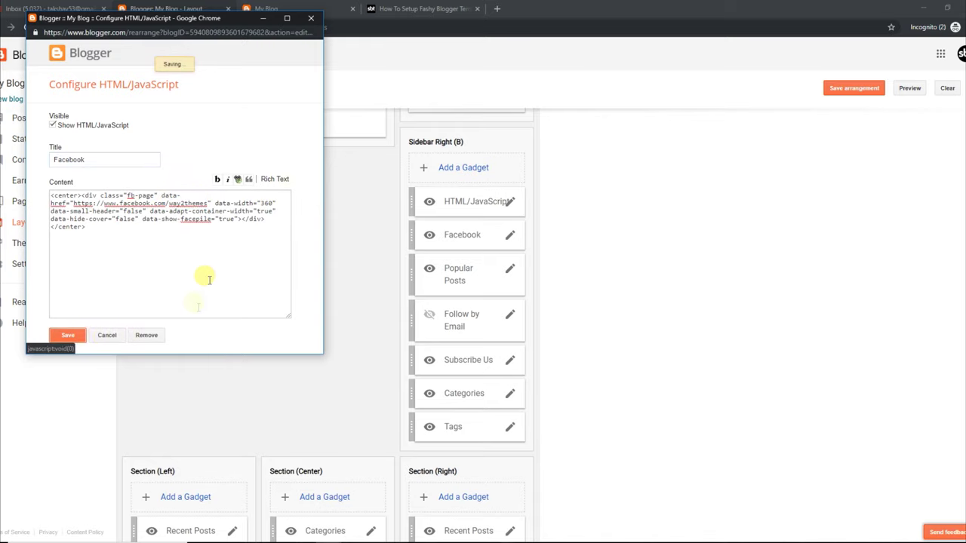
- View the Facebook page box in the demo blog's sidebar
{"action": "left_click", "coordinate": [305, 9]}
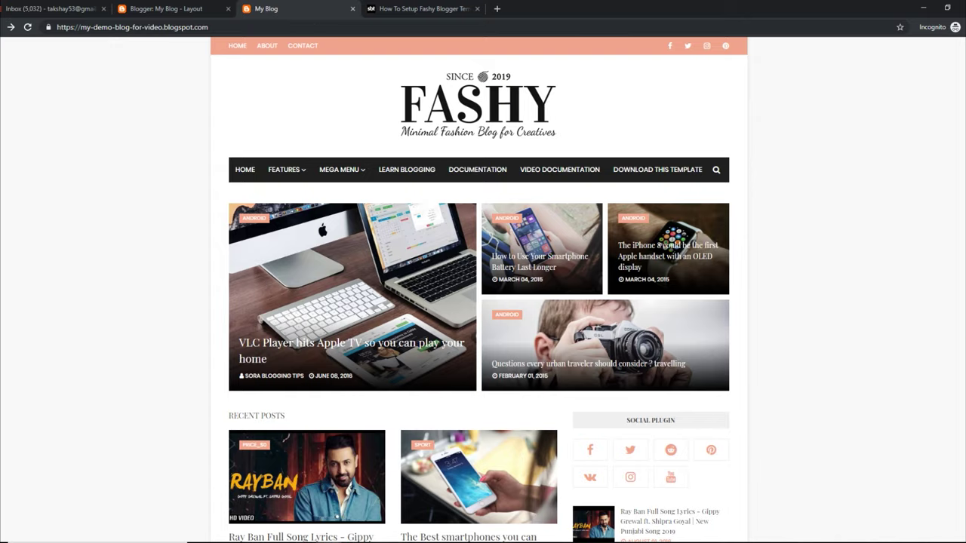
{"action": "scroll", "coordinate": [483, 301], "scroll_direction": "down", "scroll_amount": 4}
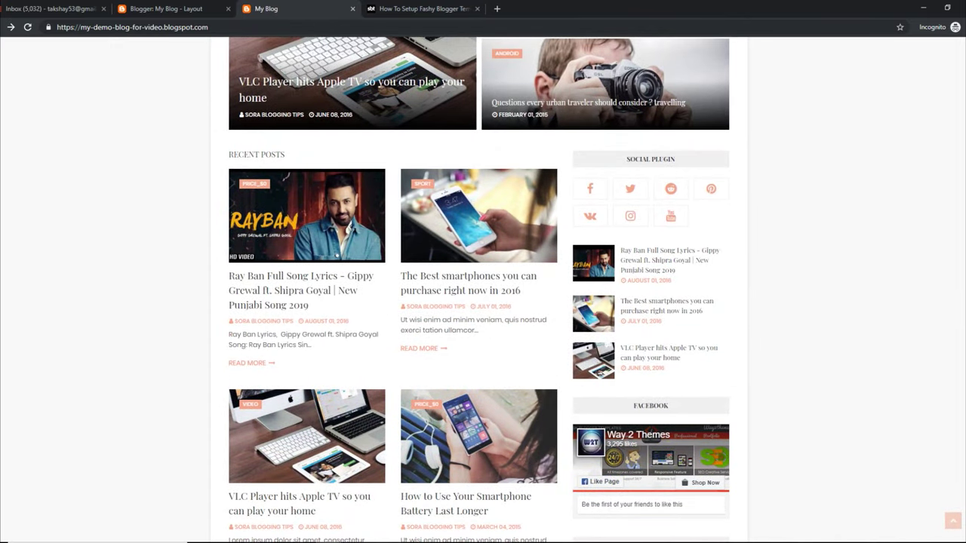
{"action": "scroll", "coordinate": [927, 197], "scroll_direction": "up", "scroll_amount": 4}
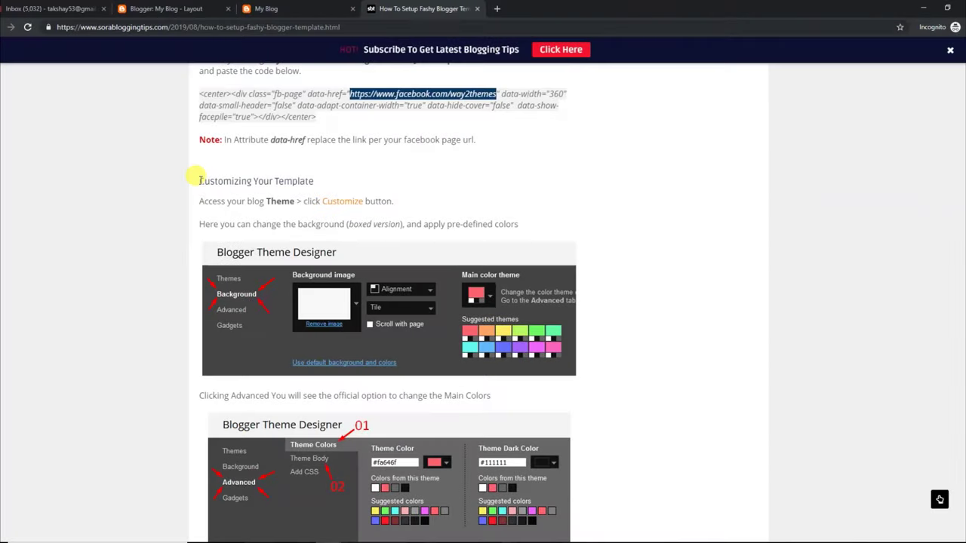
- Read the Customizing Your Template instructions on changing the background, pre-defined colors and main colors in the Theme Designer
{"action": "left_click_drag", "start_coordinate": [197, 181], "coordinate": [316, 183]}
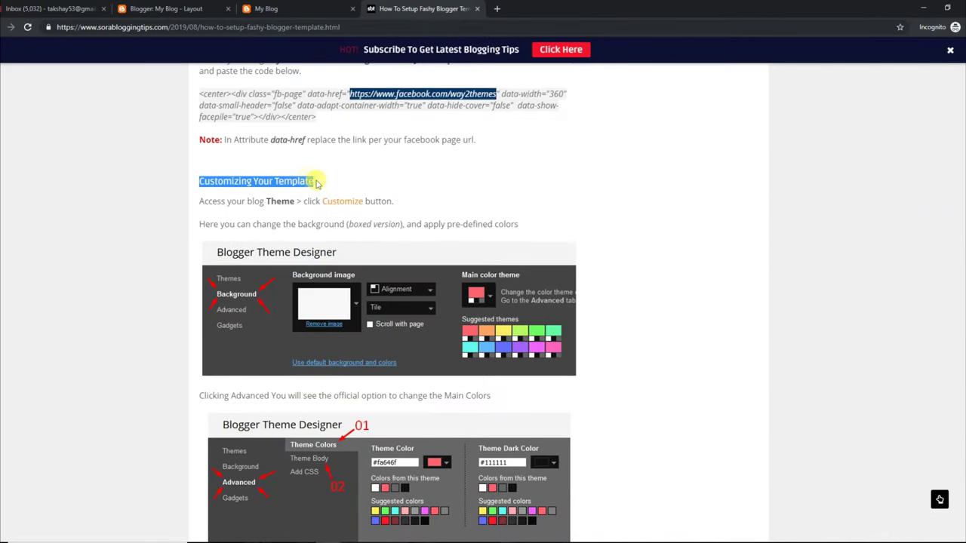
{"action": "left_click_drag", "start_coordinate": [200, 201], "coordinate": [364, 201]}
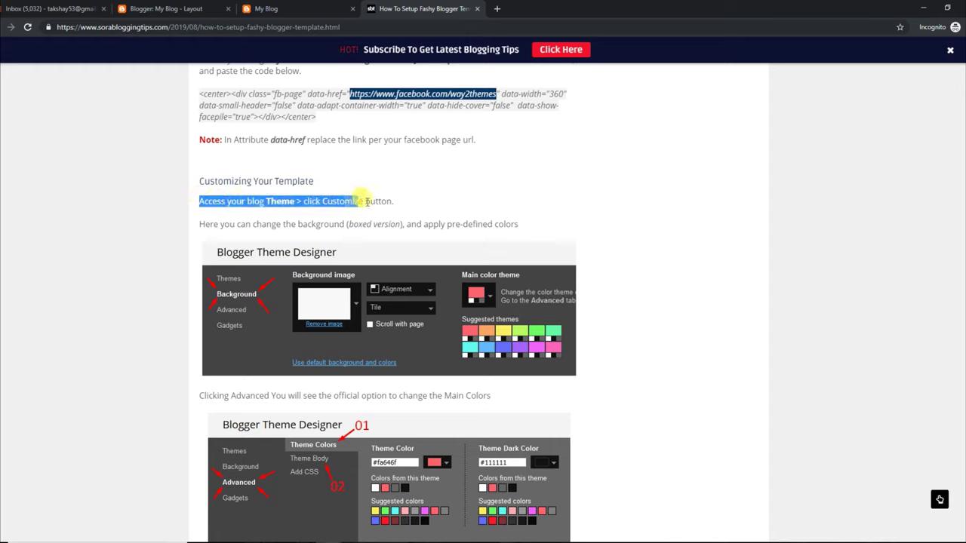
{"action": "left_click_drag", "start_coordinate": [201, 225], "coordinate": [510, 224]}
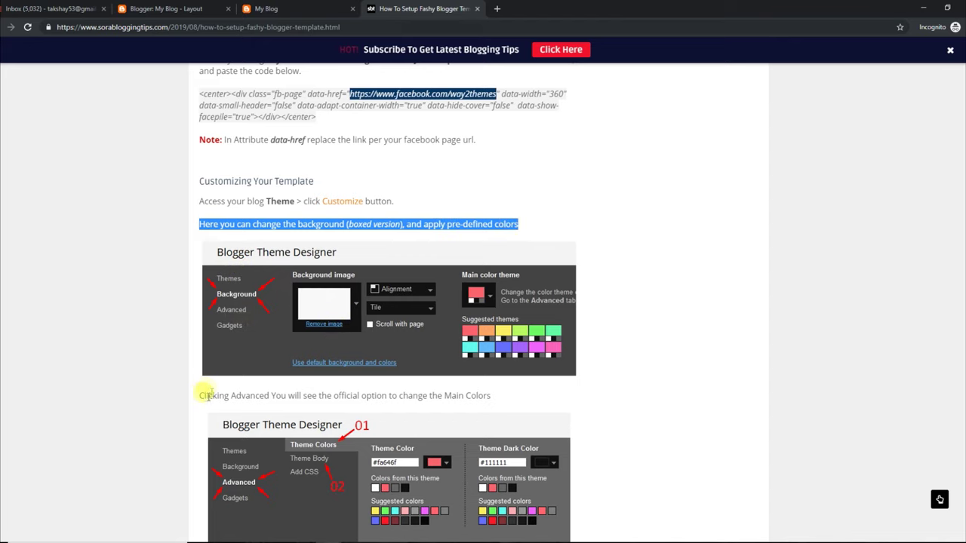
{"action": "left_click_drag", "start_coordinate": [202, 395], "coordinate": [491, 393]}
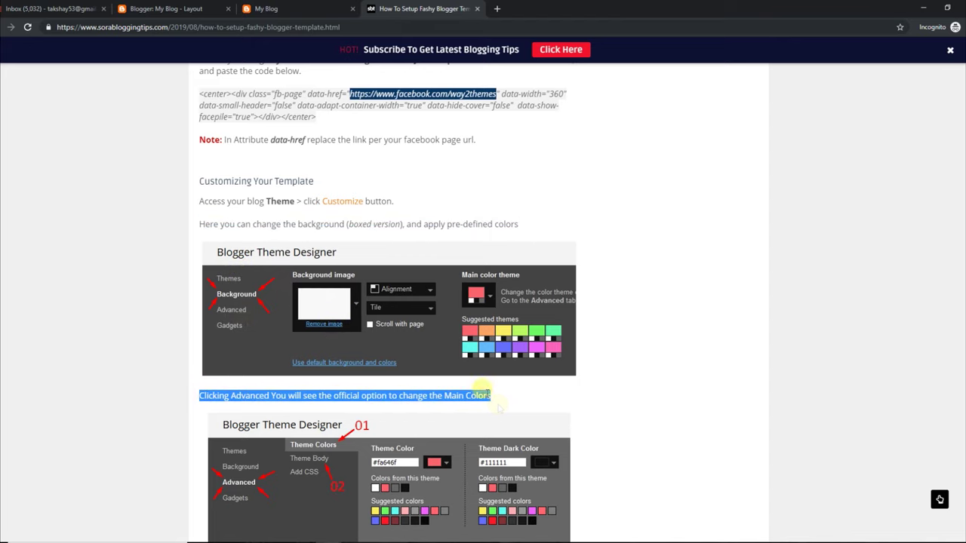
- Return to the blog's Blogger dashboard and open the Background settings in the Theme Designer for the current theme
{"action": "left_click", "coordinate": [254, 6]}
{"action": "left_click", "coordinate": [193, 9]}
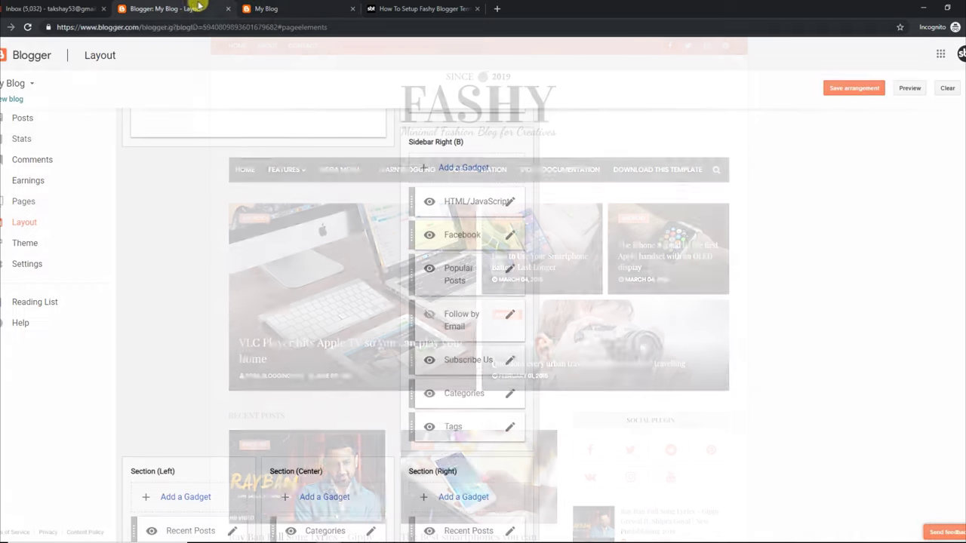
{"action": "left_click", "coordinate": [45, 247]}
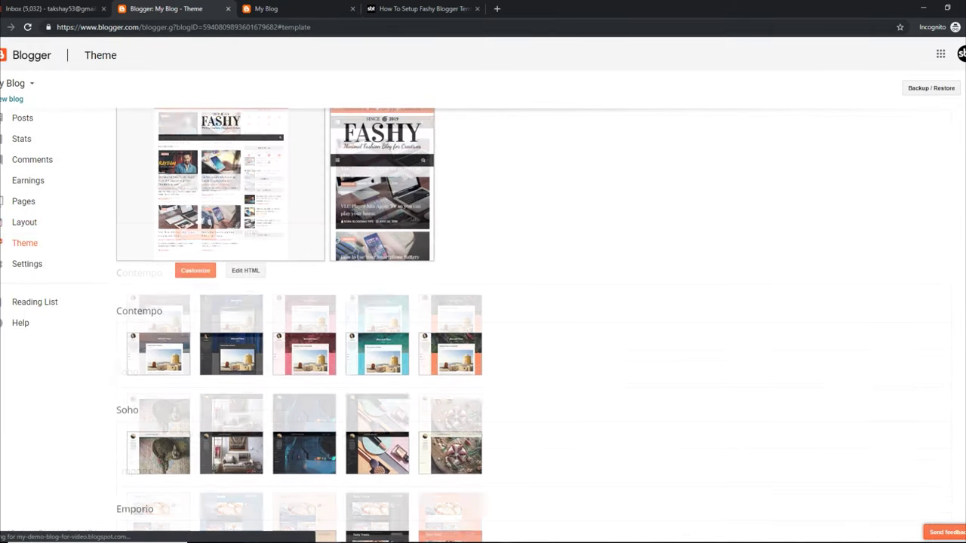
{"action": "left_click", "coordinate": [194, 302]}
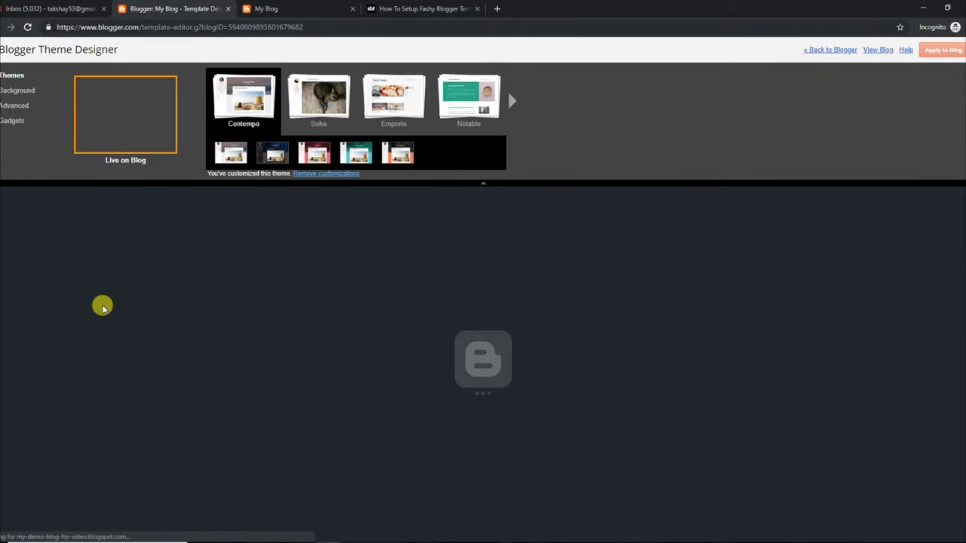
{"action": "left_click", "coordinate": [18, 91]}
- Try the purple suggested color theme and check it across the blog preview, including the recent posts and sidebar
{"action": "left_click", "coordinate": [285, 142]}
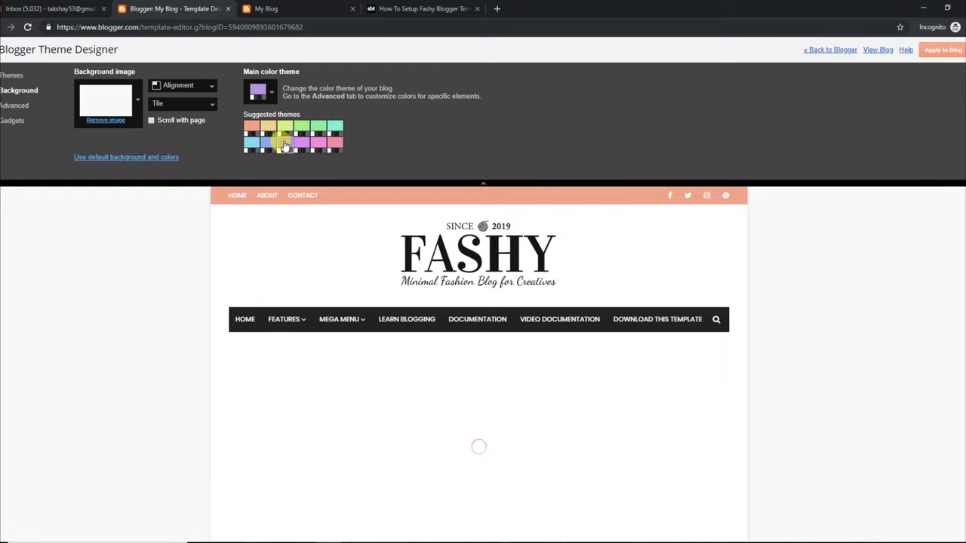
{"action": "scroll", "coordinate": [928, 276], "scroll_direction": "down", "scroll_amount": 6}
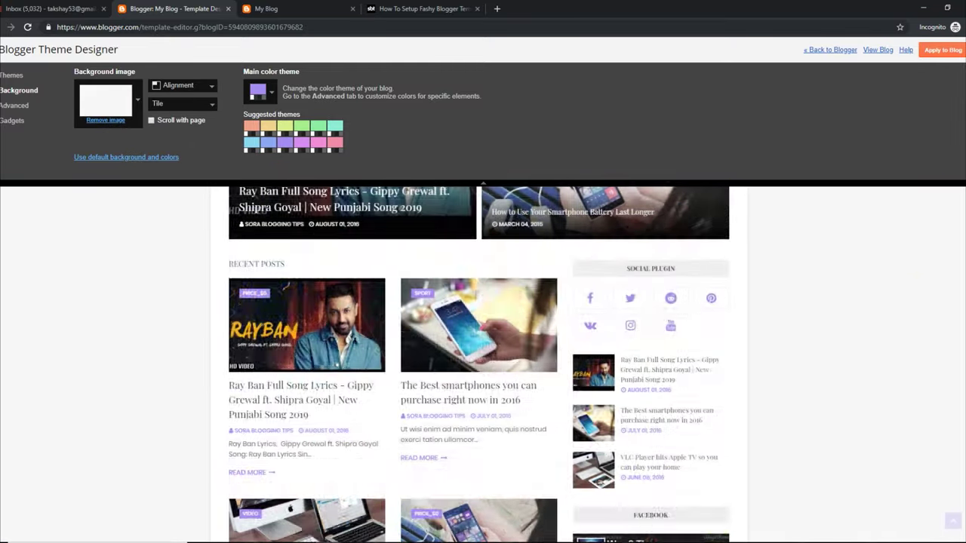
{"action": "scroll", "coordinate": [480, 364], "scroll_direction": "up", "scroll_amount": 6}
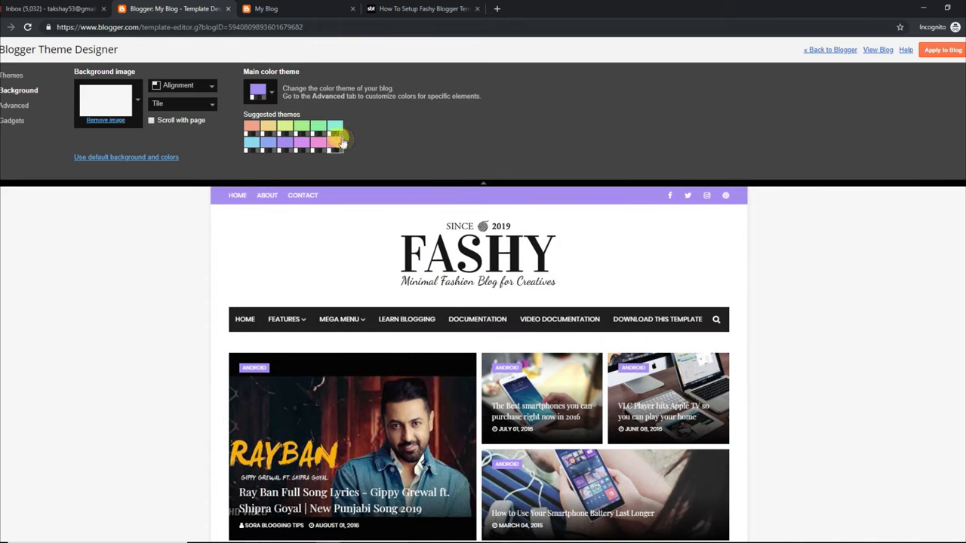
- Apply the turquoise suggested color theme and expand the blog preview to full height to inspect it
{"action": "left_click", "coordinate": [332, 134]}
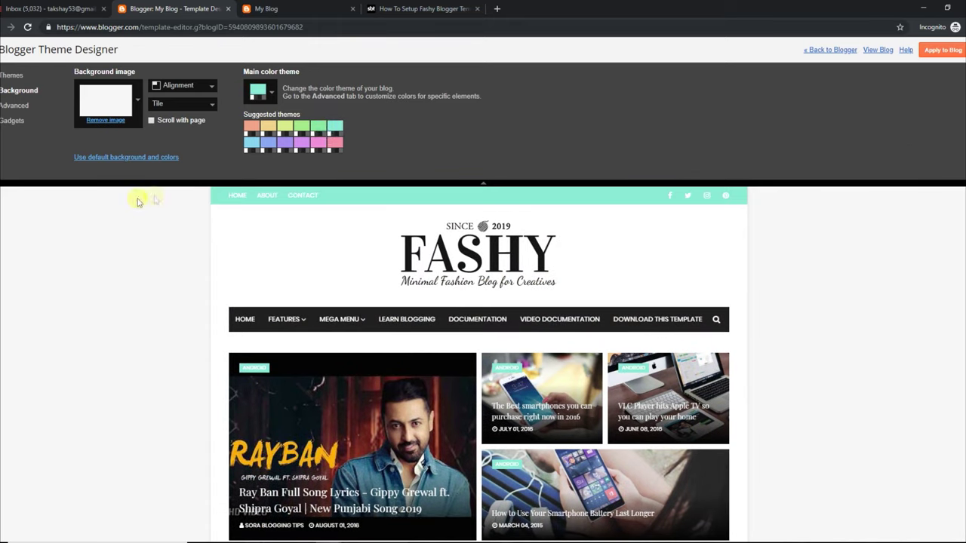
{"action": "left_click", "coordinate": [483, 186]}
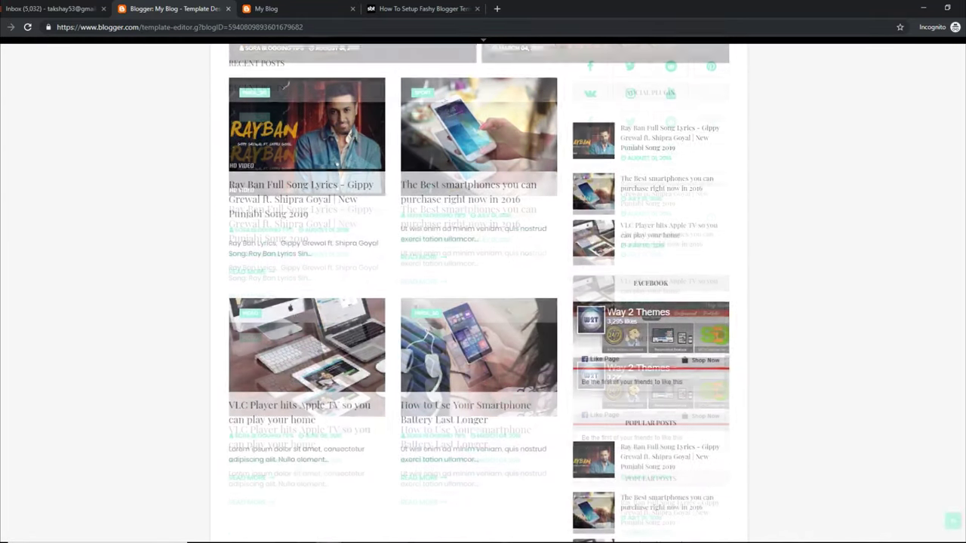